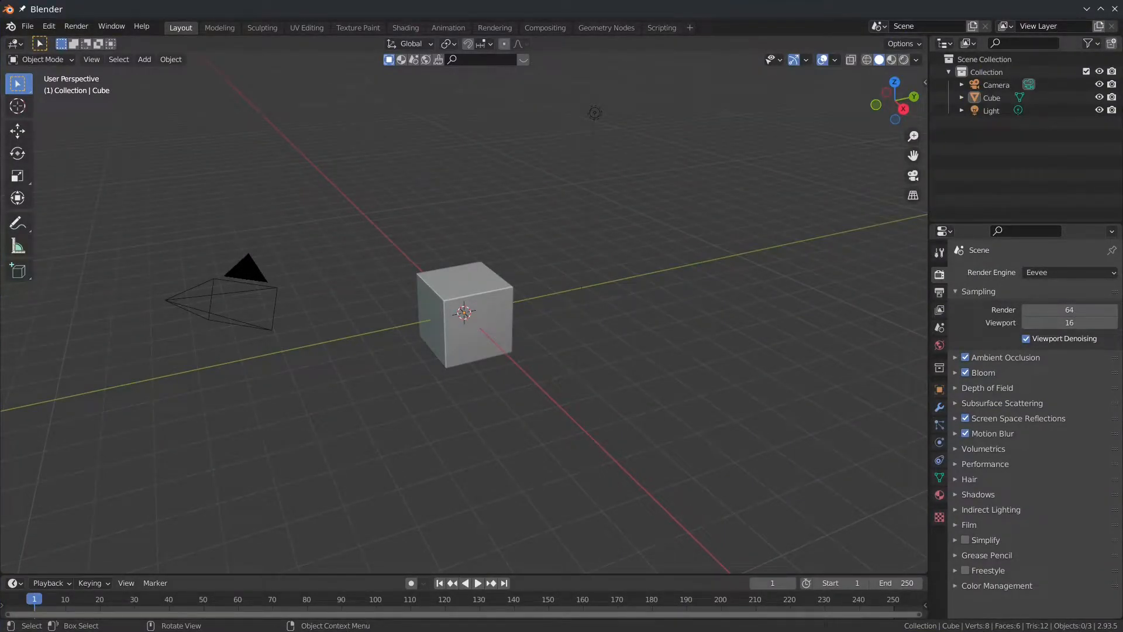
Select the cube and apply the HDTV 720p resolution preset in the scene's output settings.
click(991, 98)
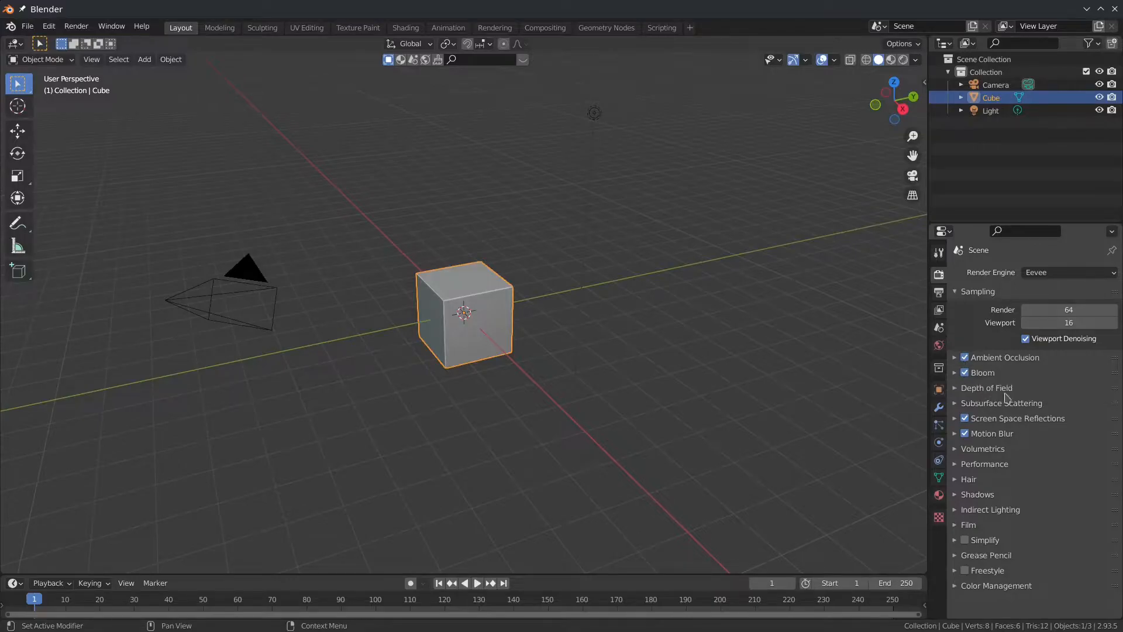
click(940, 295)
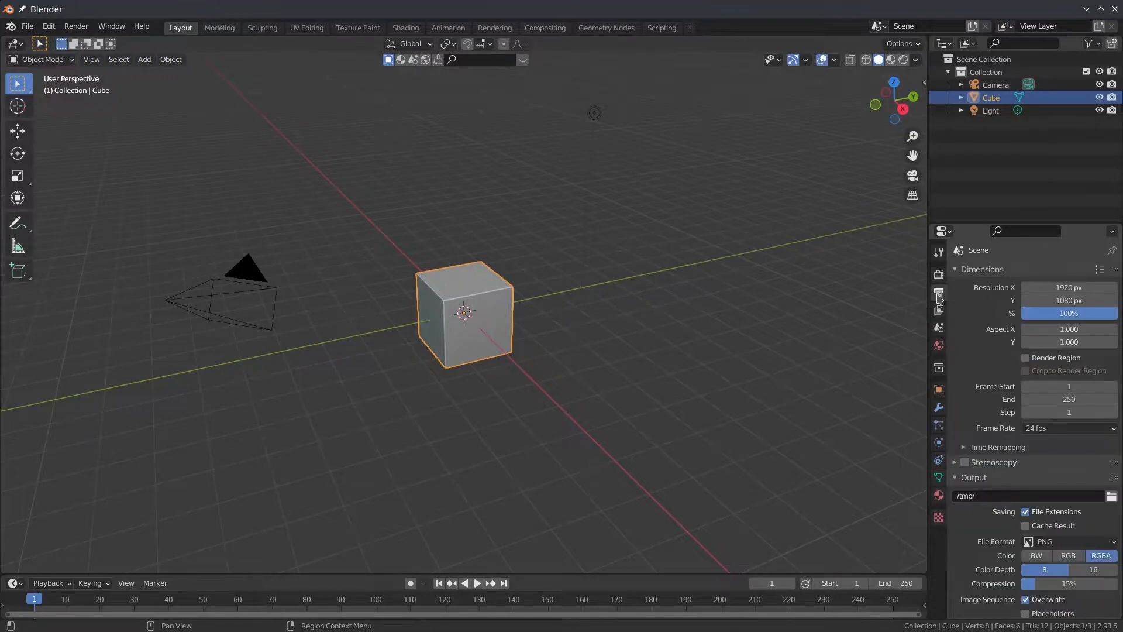
click(1100, 271)
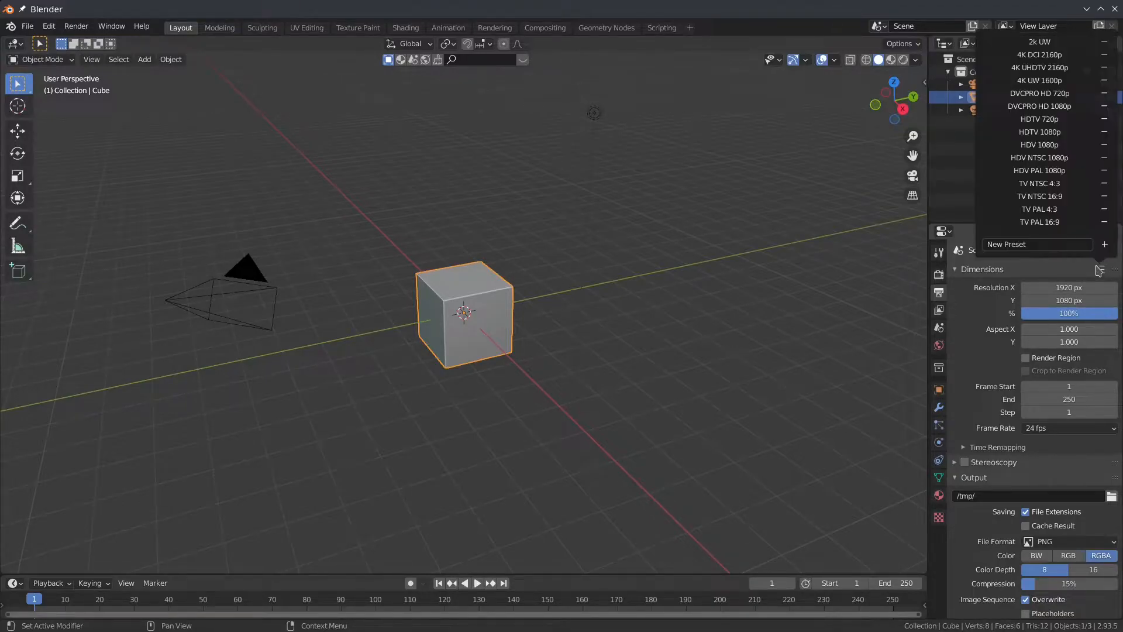
click(1039, 93)
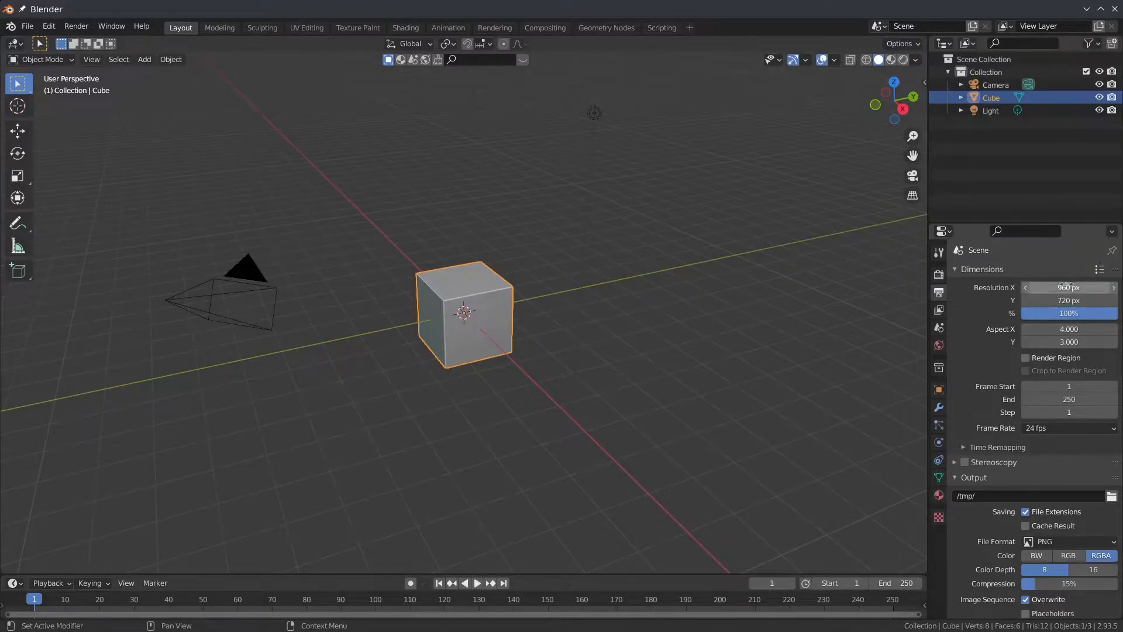
click(1100, 269)
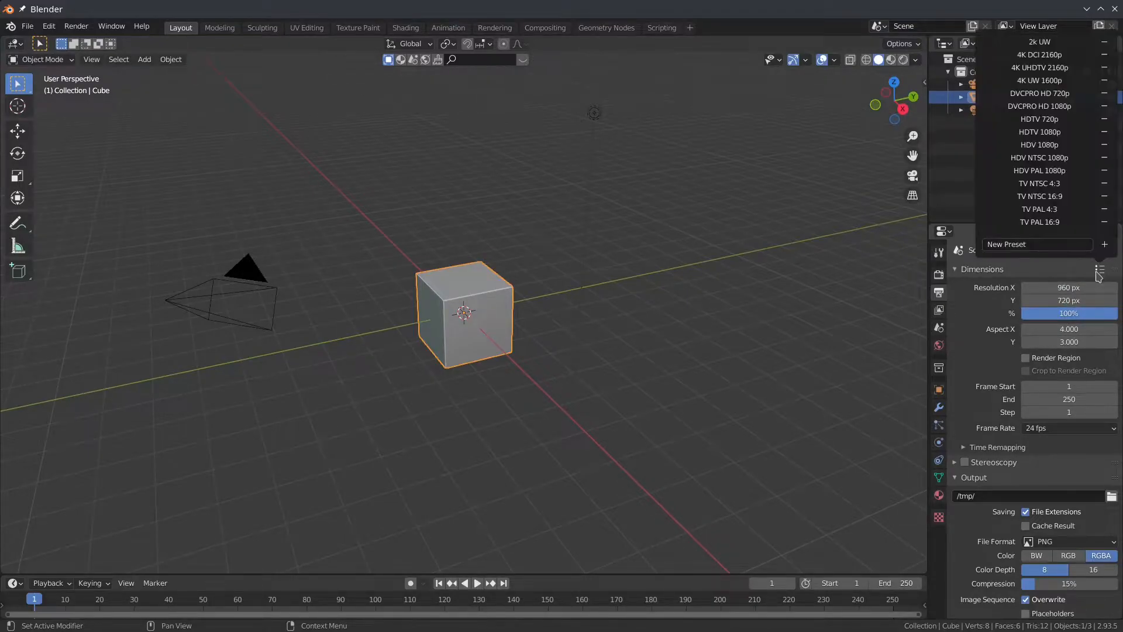
click(1064, 119)
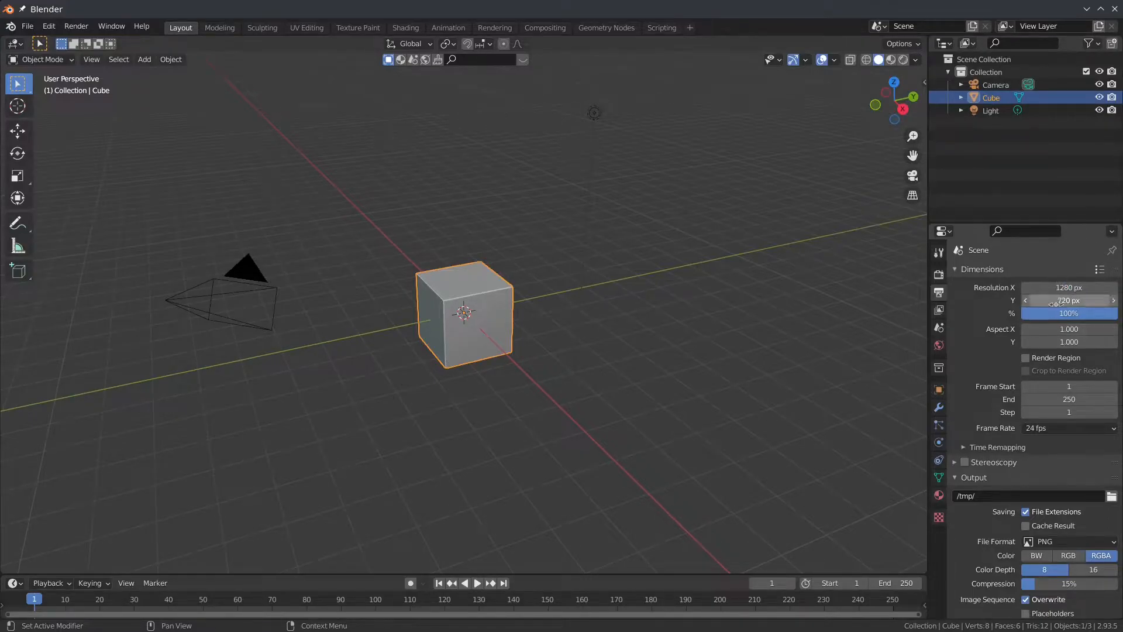
Try output frame rates of 30 and 60 fps, ending with 30 fps.
click(1053, 429)
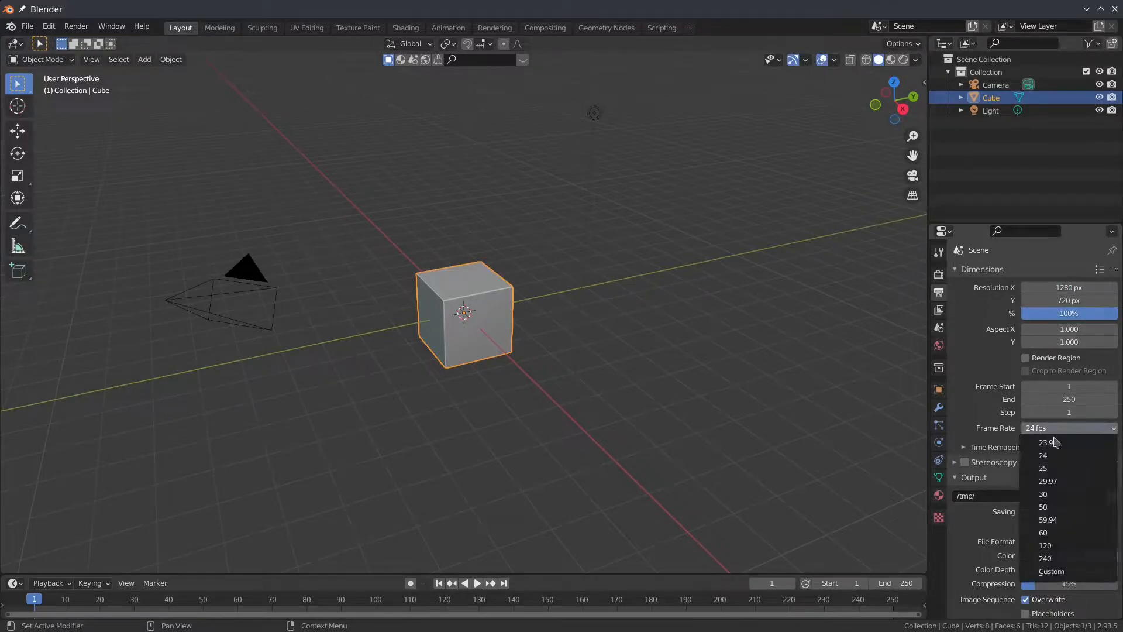
click(1075, 493)
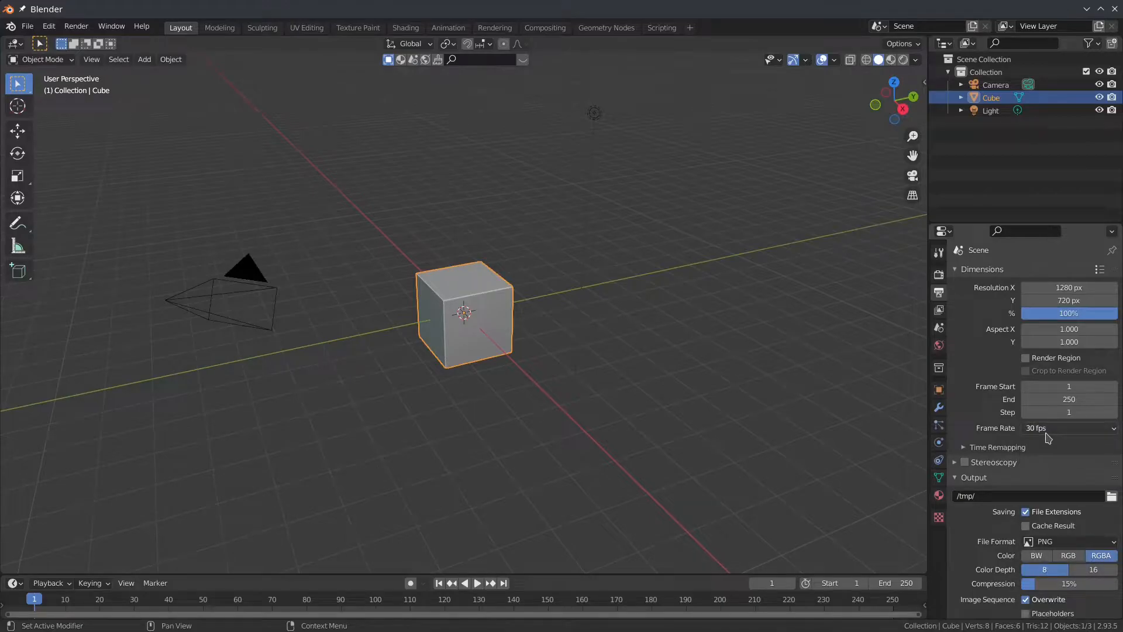
click(1047, 431)
click(1083, 537)
click(1064, 430)
click(1064, 430)
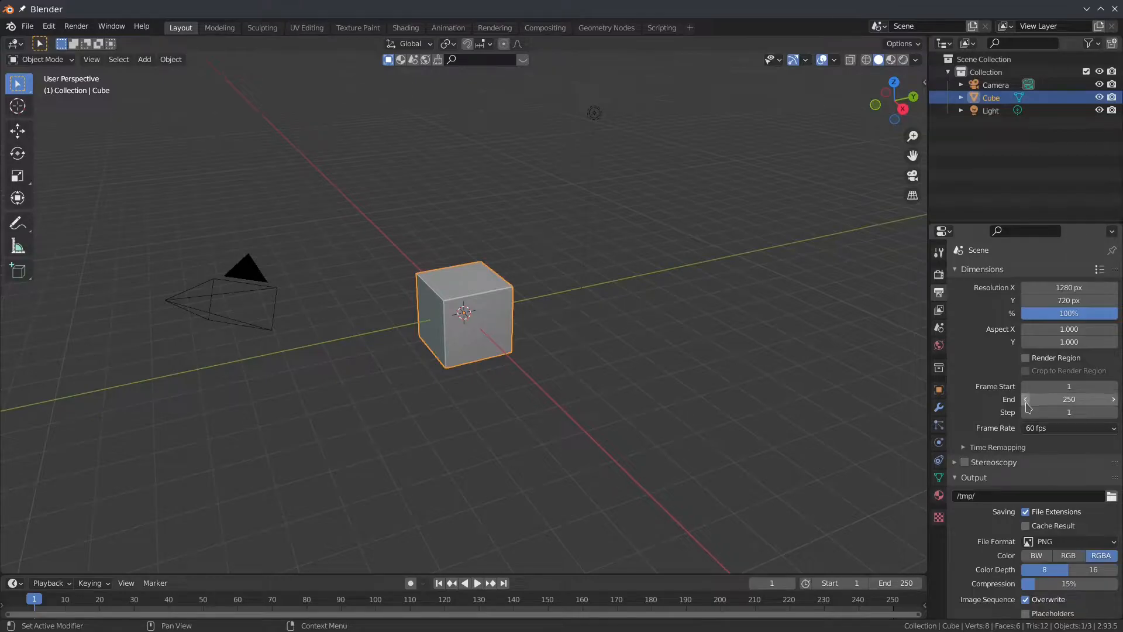
click(1058, 430)
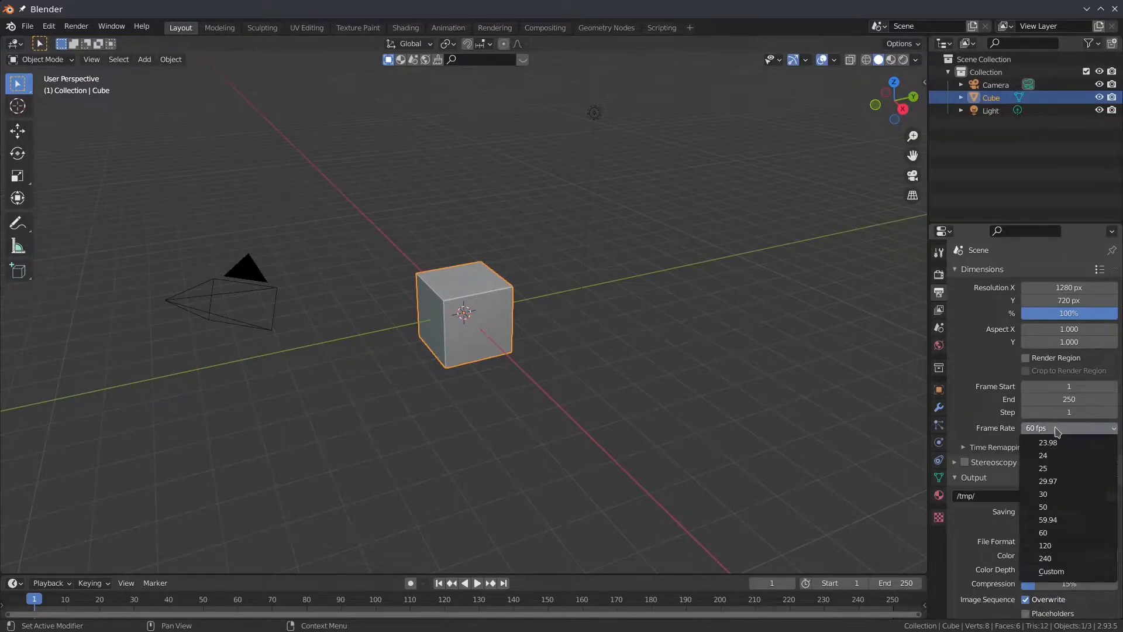
click(1085, 494)
Set the scene's end frame to 45 in the output settings.
click(1073, 399)
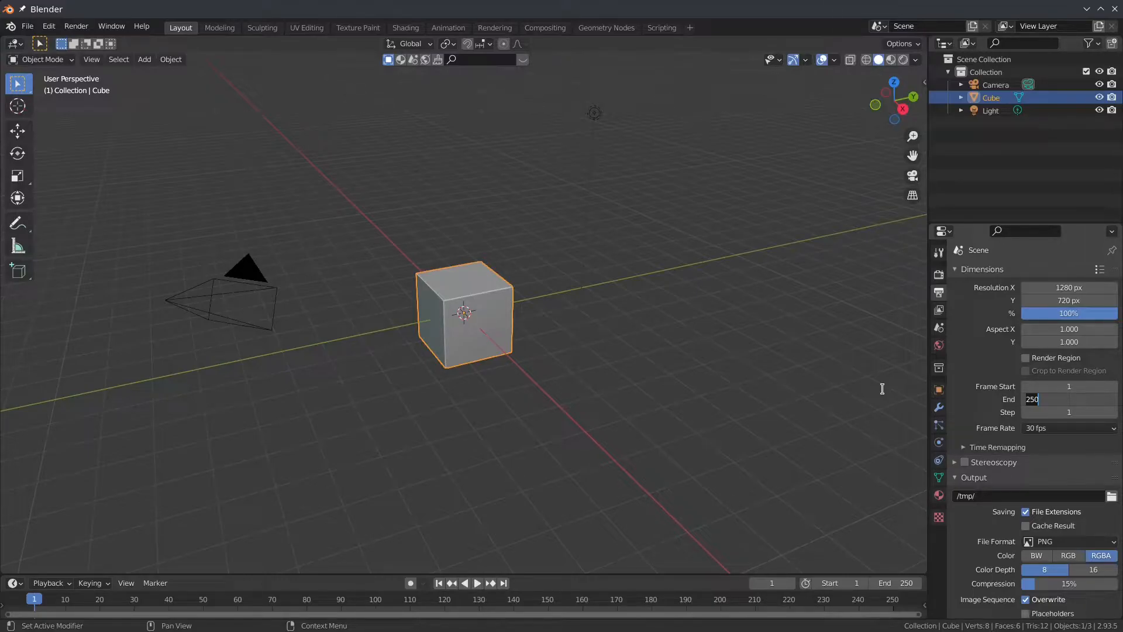
text(45)
key(Return)
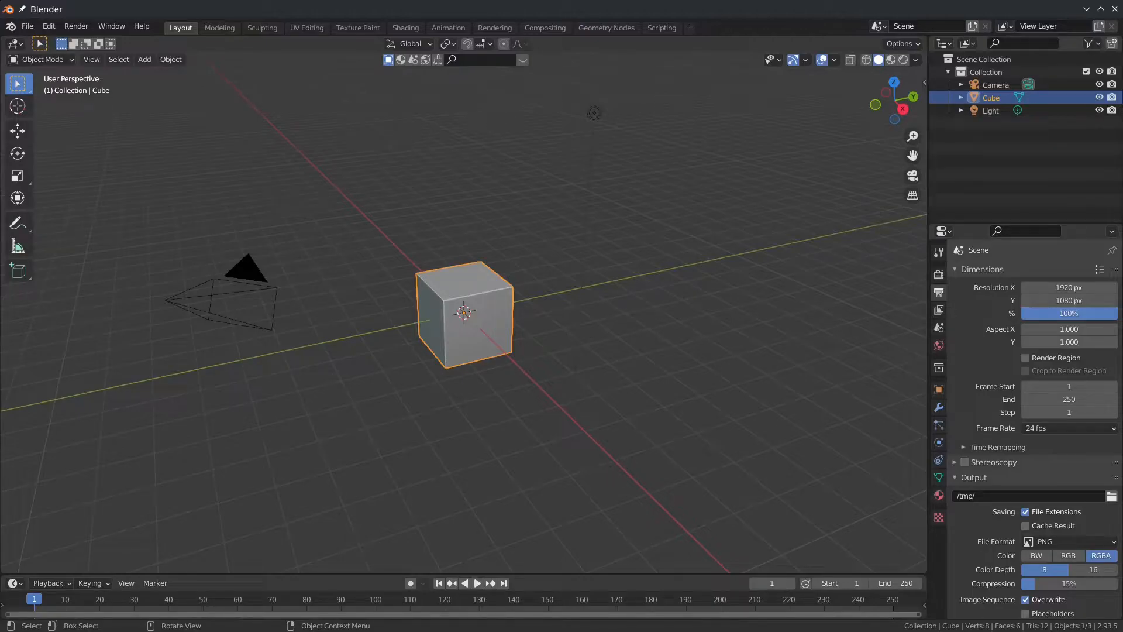
right_click(510, 313)
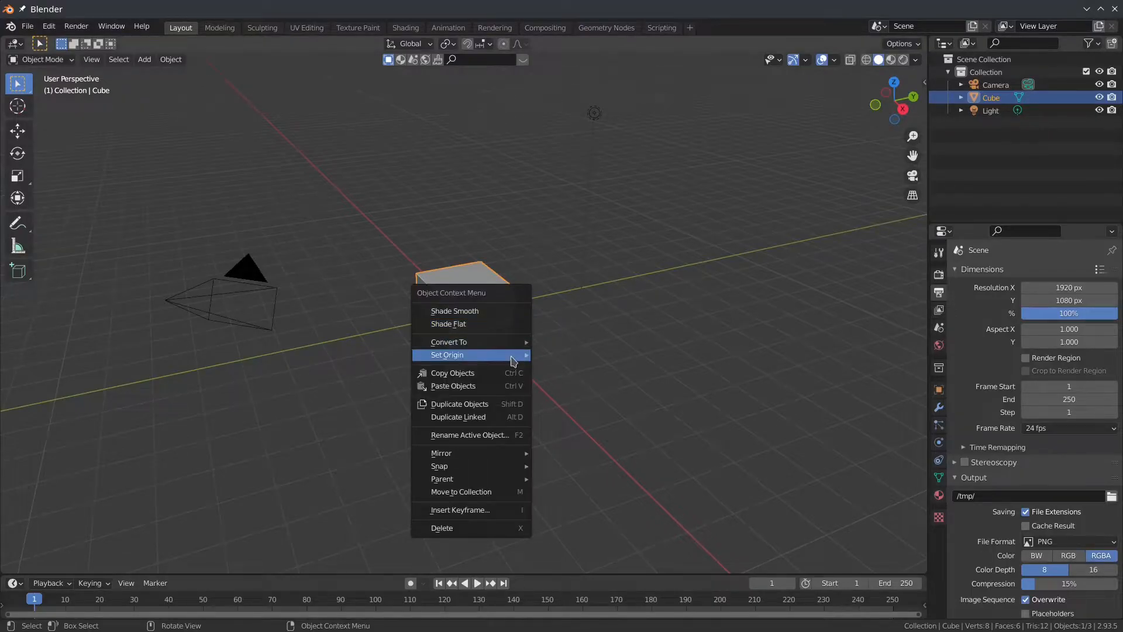
click(339, 415)
click(494, 311)
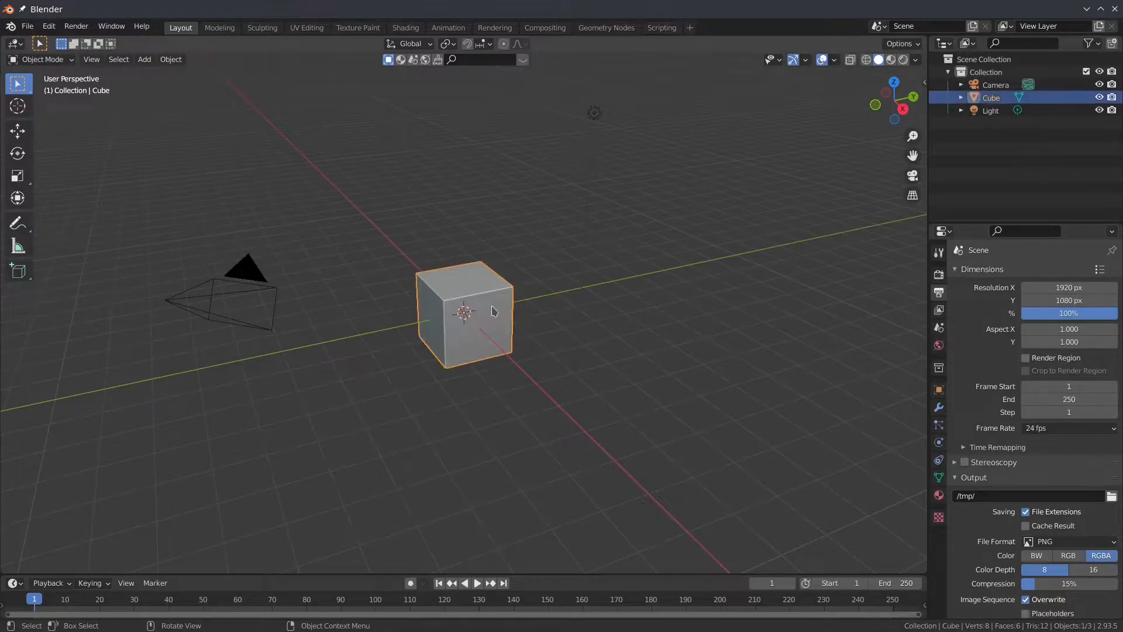
key(i)
click(453, 179)
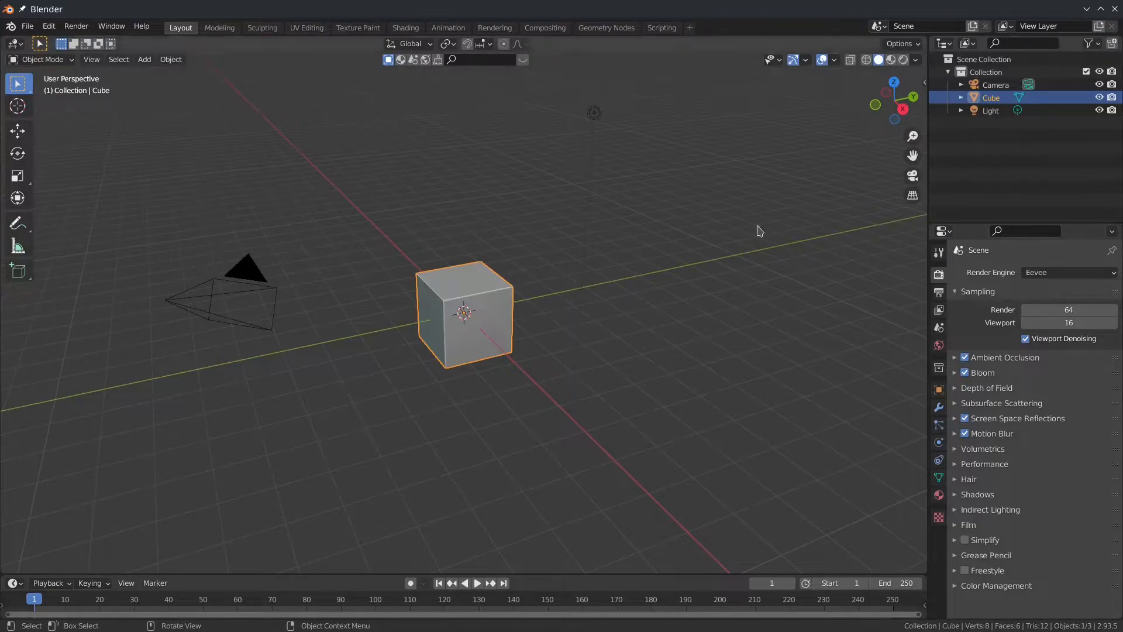
Apply the HDTV 720p resolution preset in the scene's output settings.
click(939, 292)
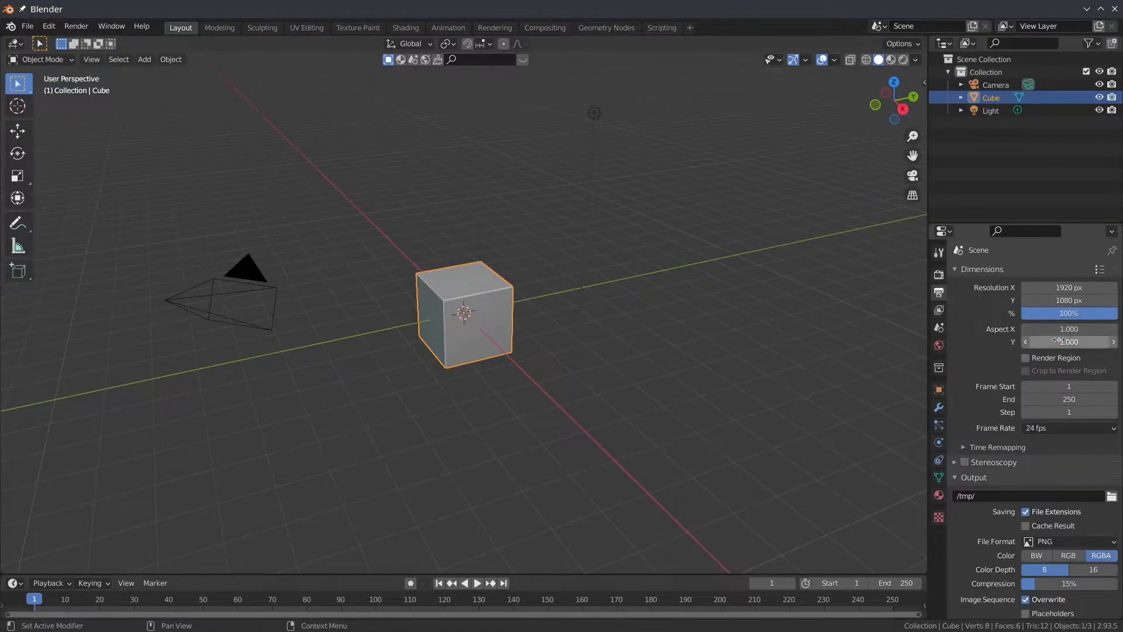
click(1100, 270)
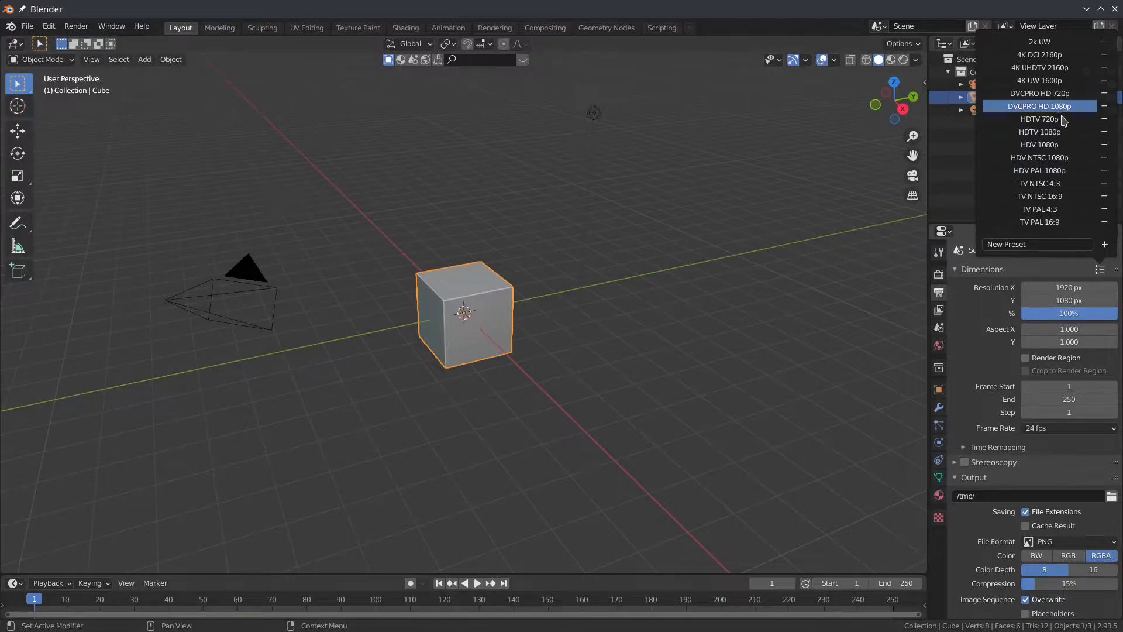
click(1039, 119)
Set the animation's end frame to 45 and its frame rate to 30 fps.
click(1056, 397)
text(45)
key(Return)
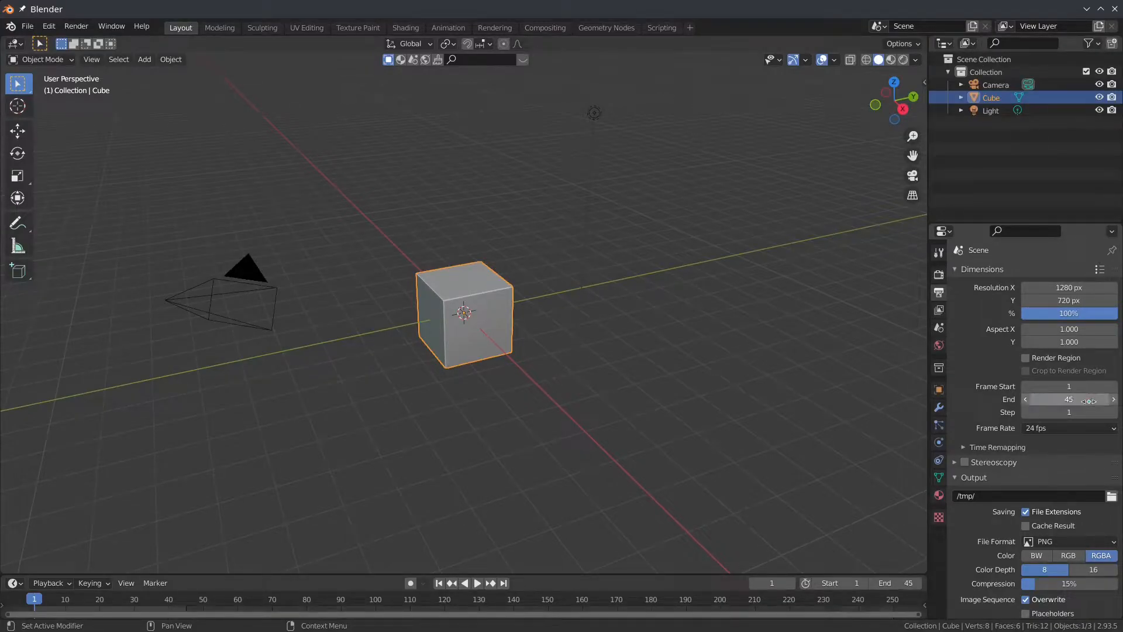
click(1076, 427)
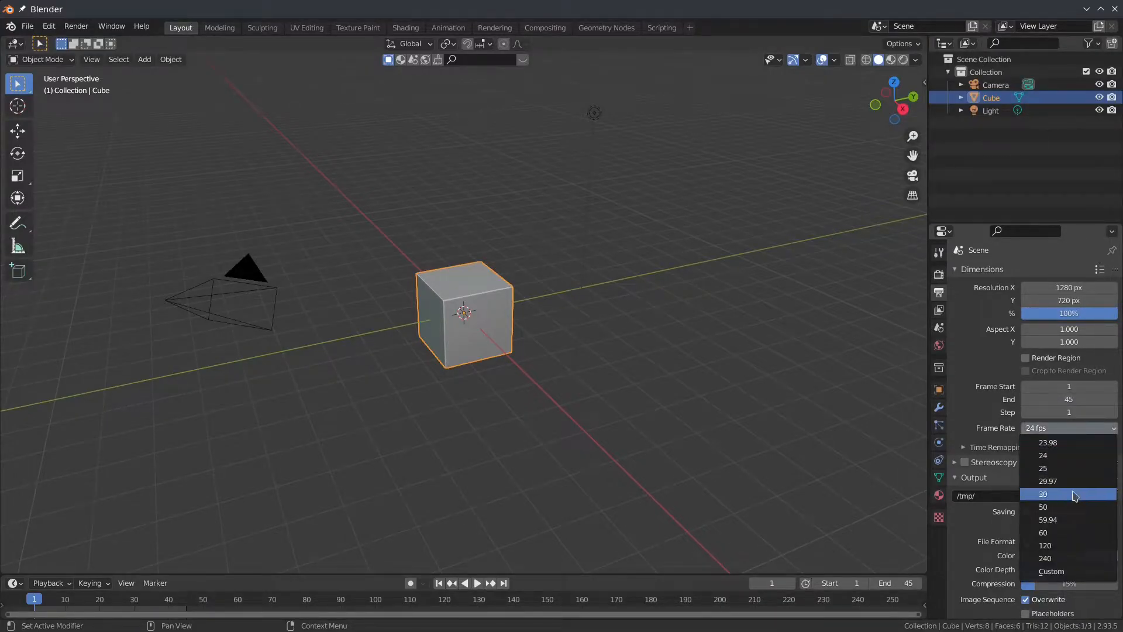
click(1076, 493)
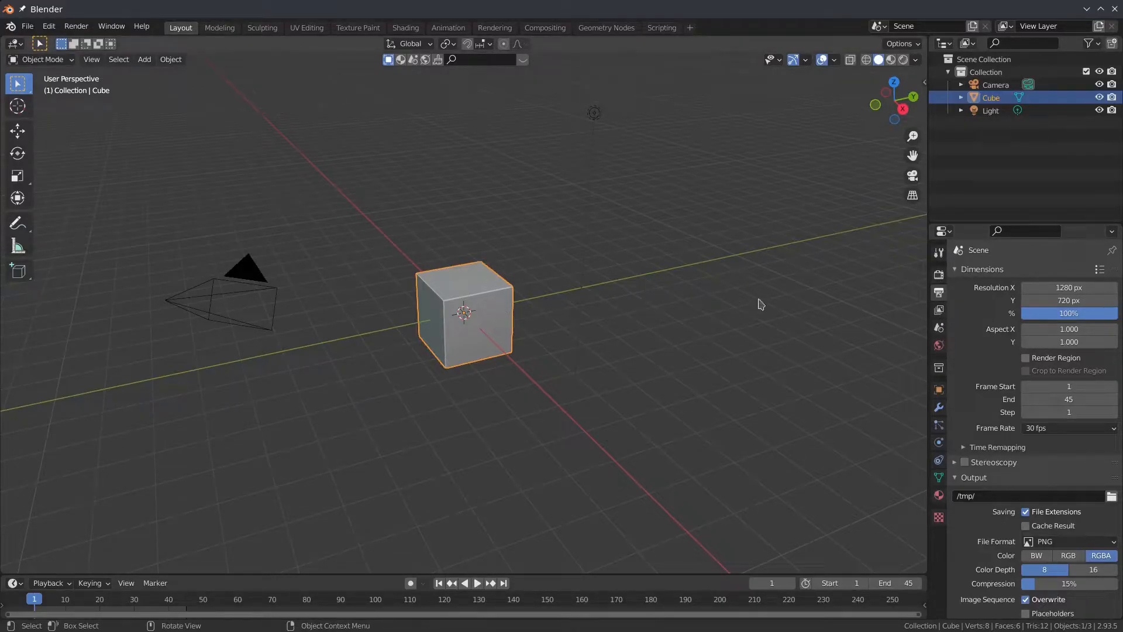
Enable the Transparent option in the Film section of the scene's render settings.
click(939, 275)
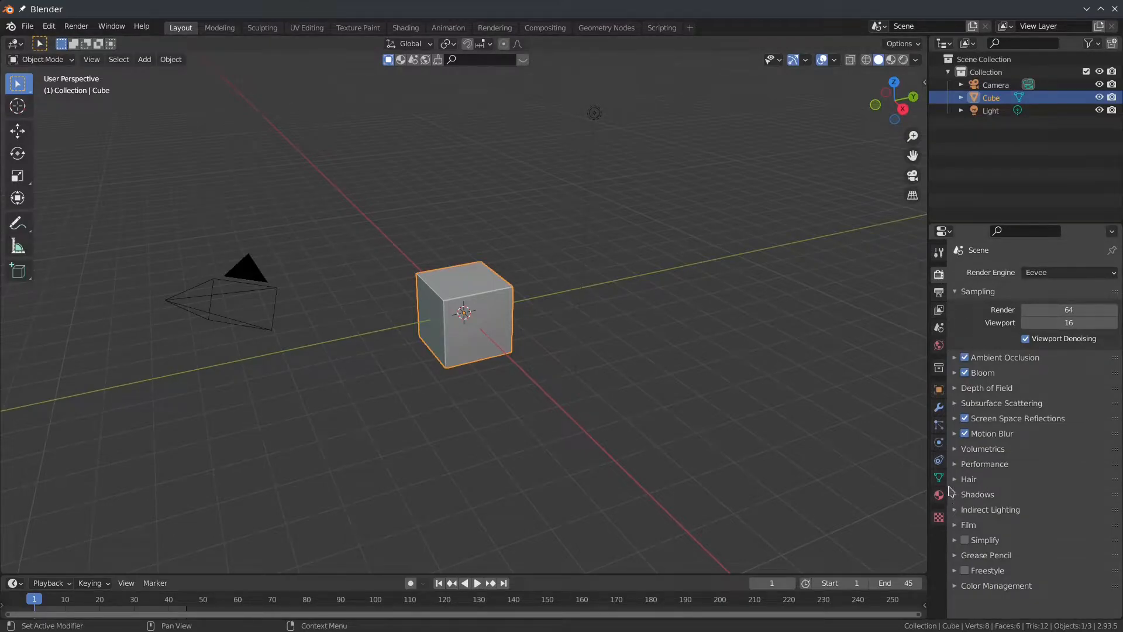
click(957, 523)
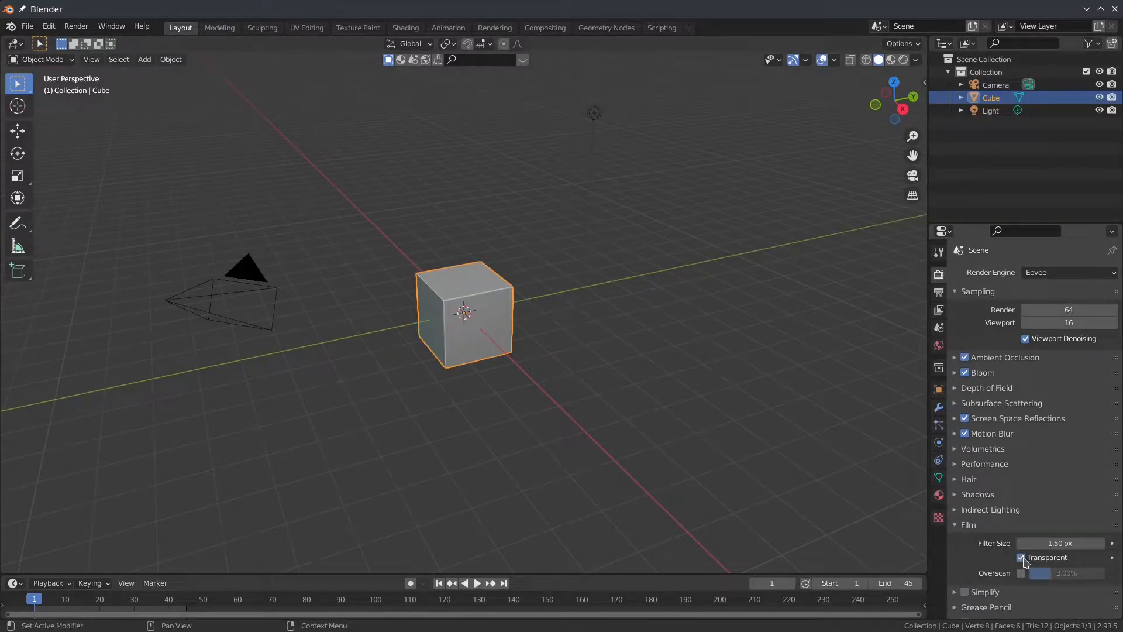
click(961, 527)
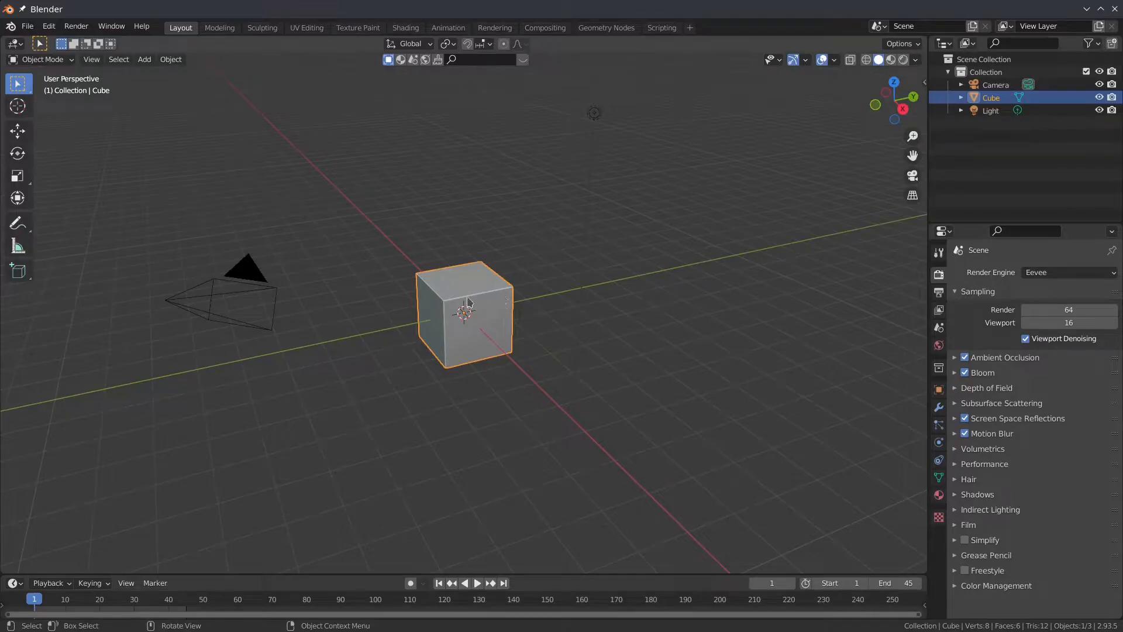
Select the camera and clear both its location and its rotation.
click(270, 291)
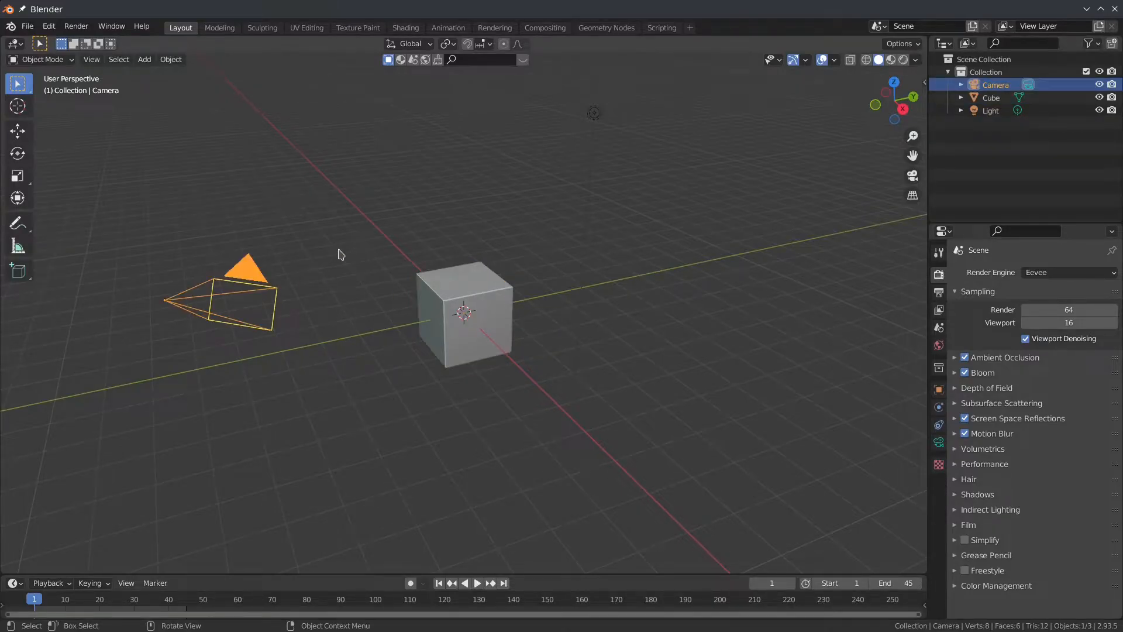
key(alt+g)
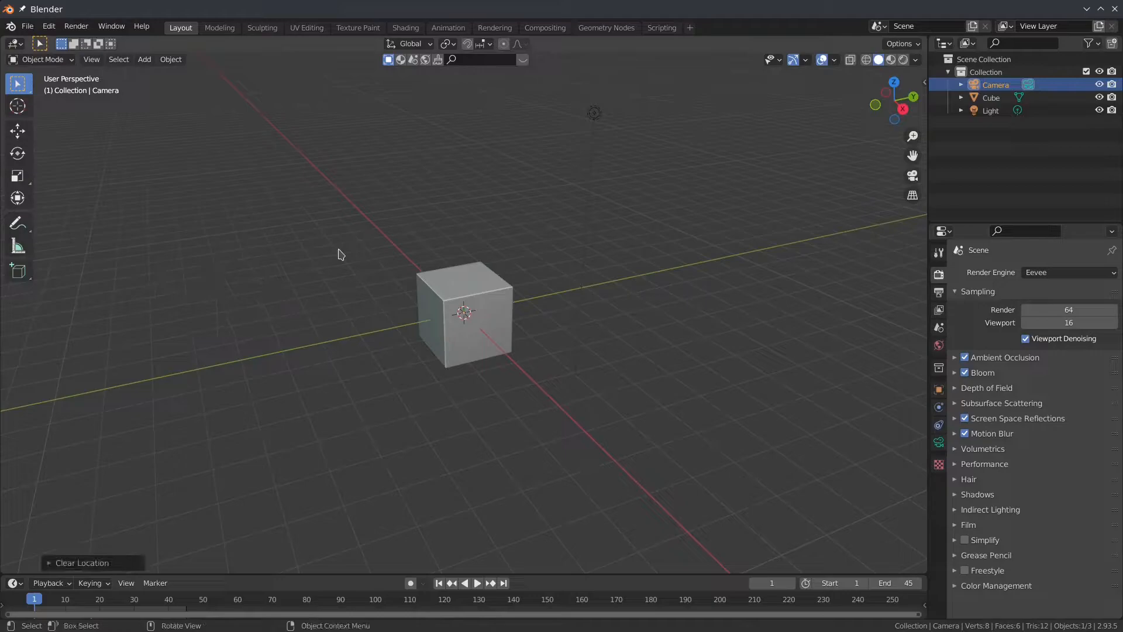
key(alt+r)
Move the camera straight up along the global Z axis until it sits well above the cube.
key(g)
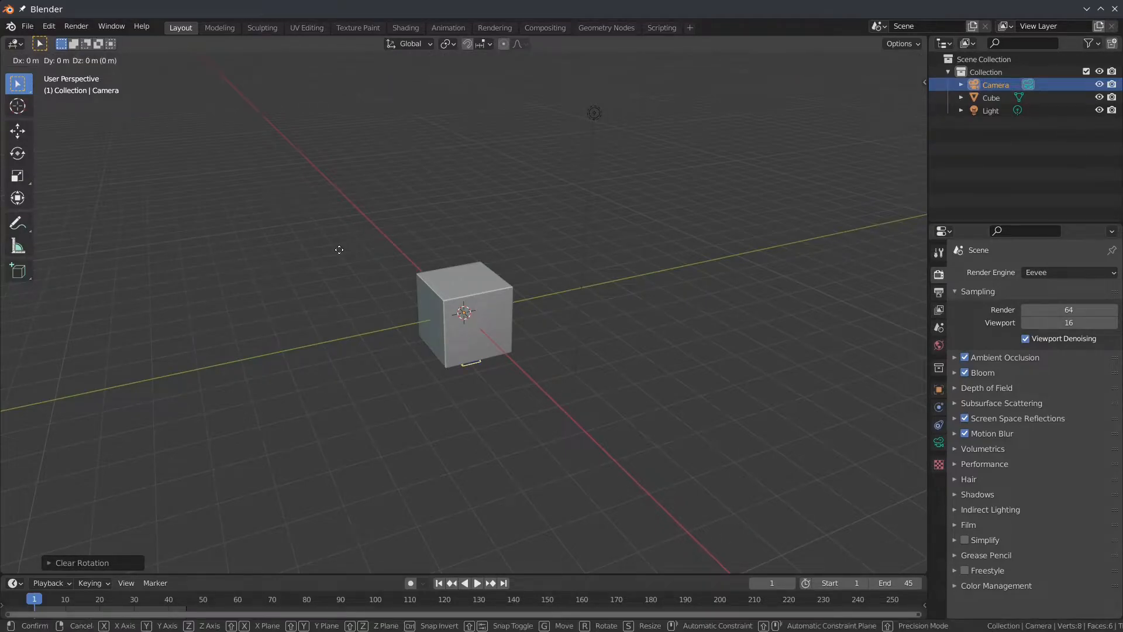
key(z)
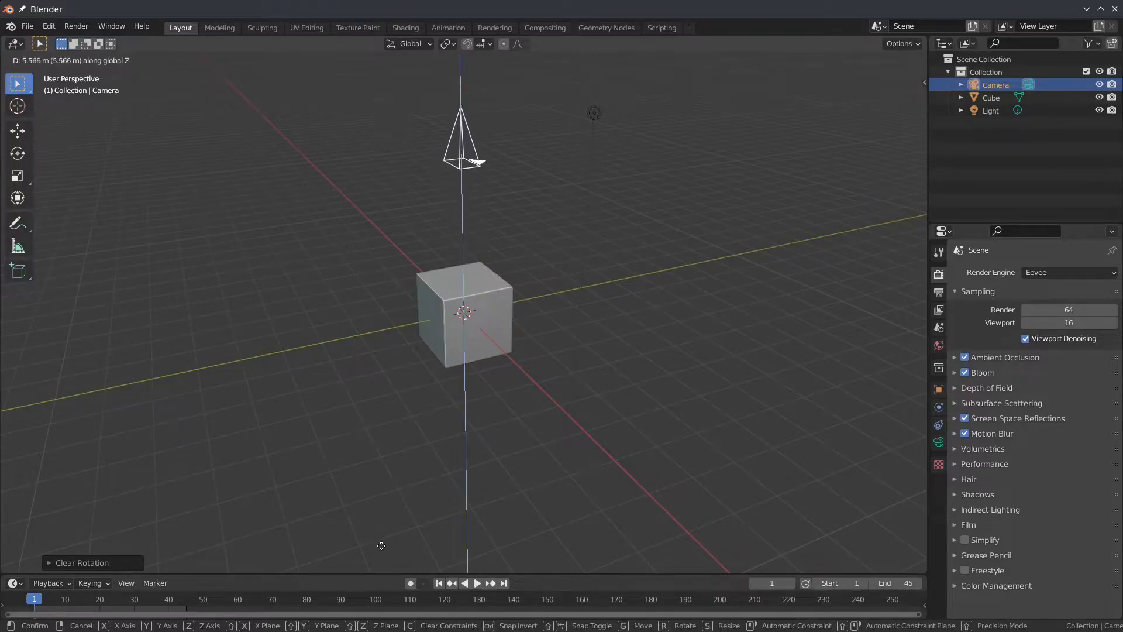
click(395, 495)
Split the 3D viewport vertically and show the whole camera frame in the narrower new viewport.
middle_drag(437, 445, 524, 426)
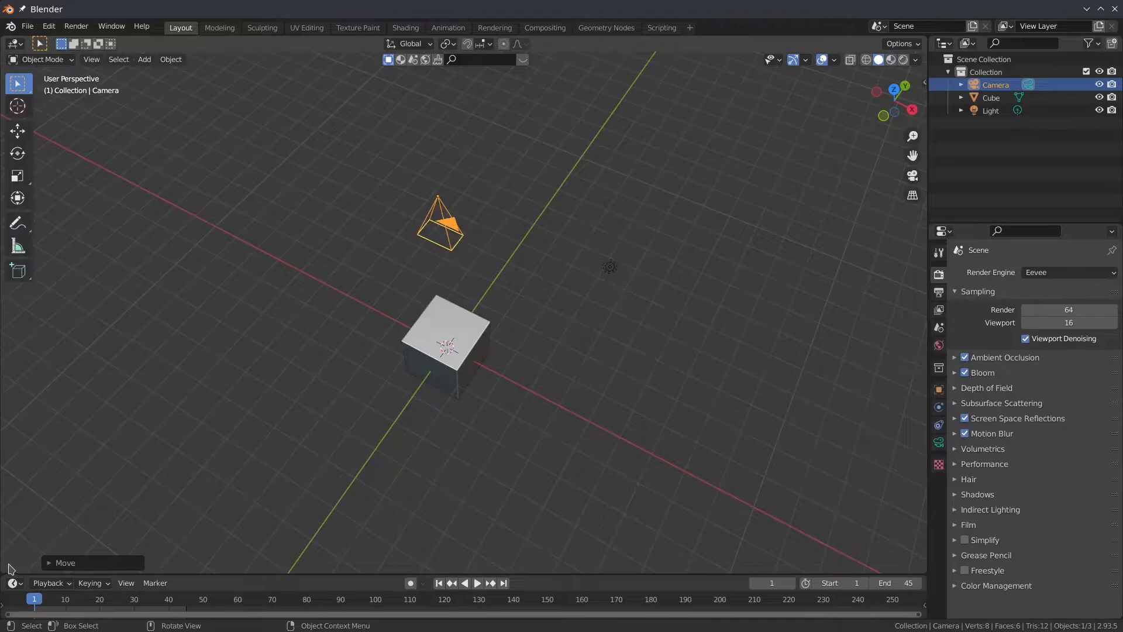
drag(5, 566, 273, 515)
click(191, 498)
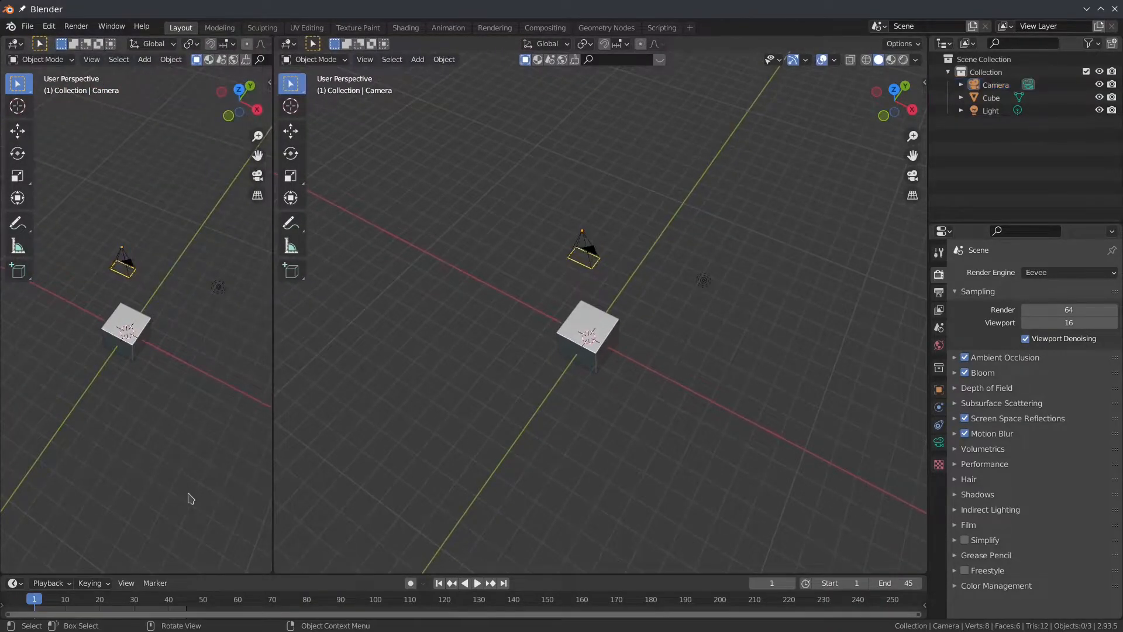
key(KP_0)
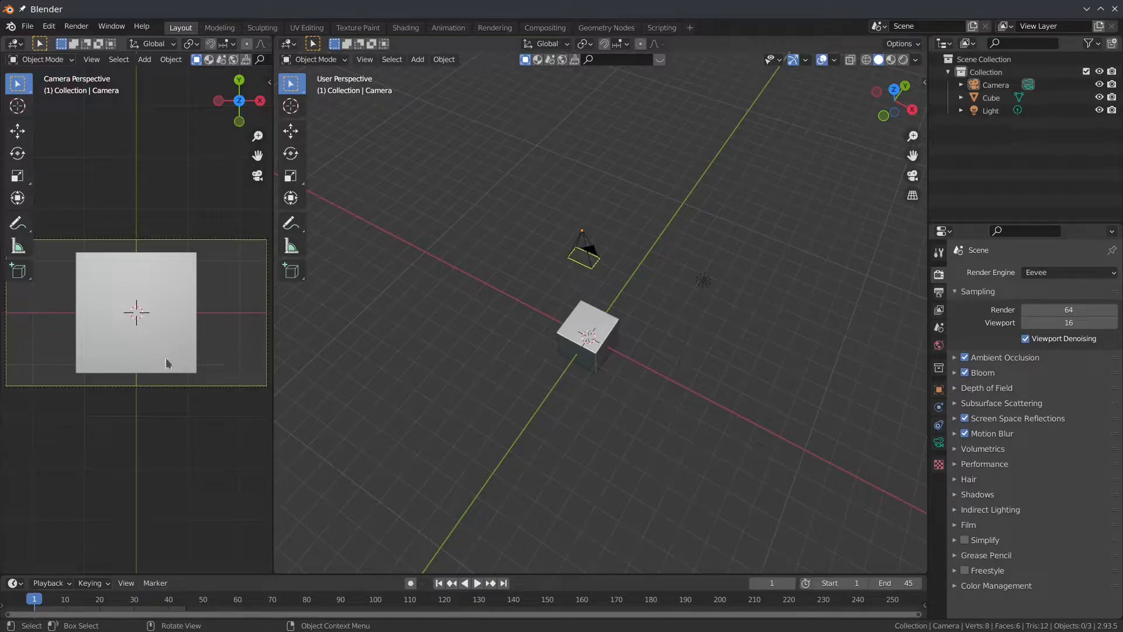
scroll(168, 363, down, 2)
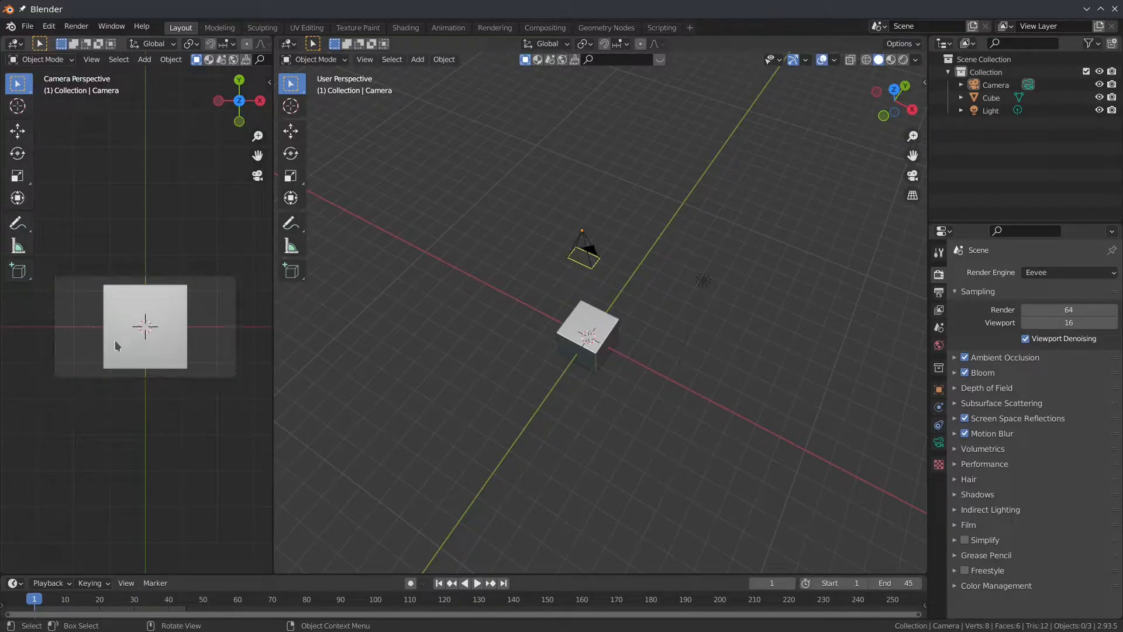
Select the cube, enter Edit Mode and scale its whole mesh down along Z into a thin slab.
click(602, 356)
middle_drag(602, 356, 657, 396)
scroll(649, 394, up, 3)
key(ctrl+Tab)
click(696, 393)
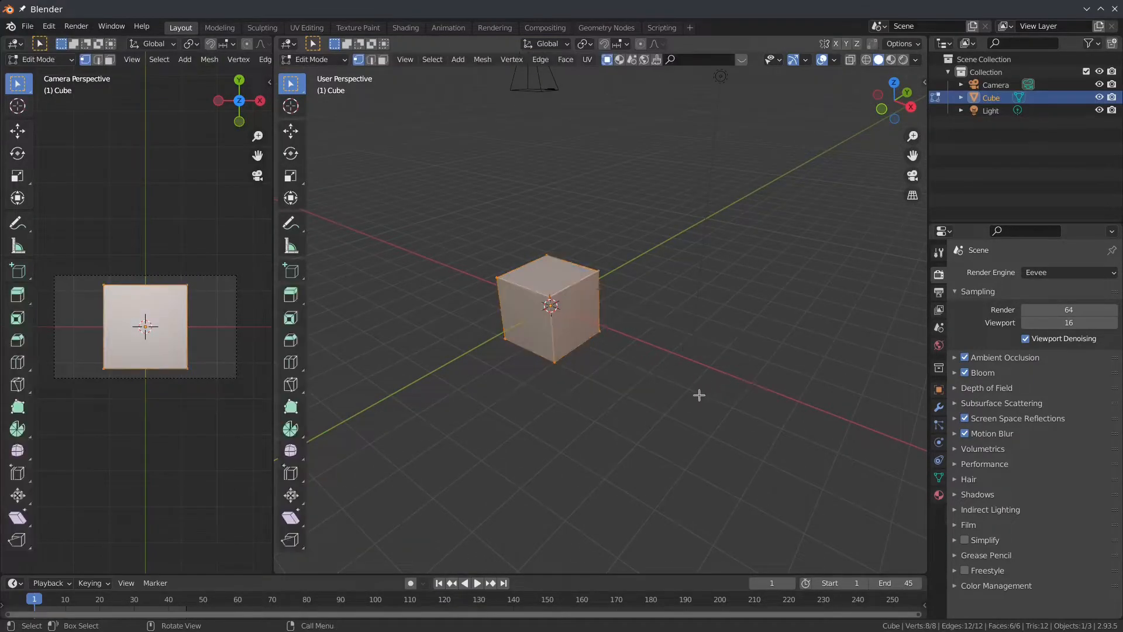
key(s)
key(z)
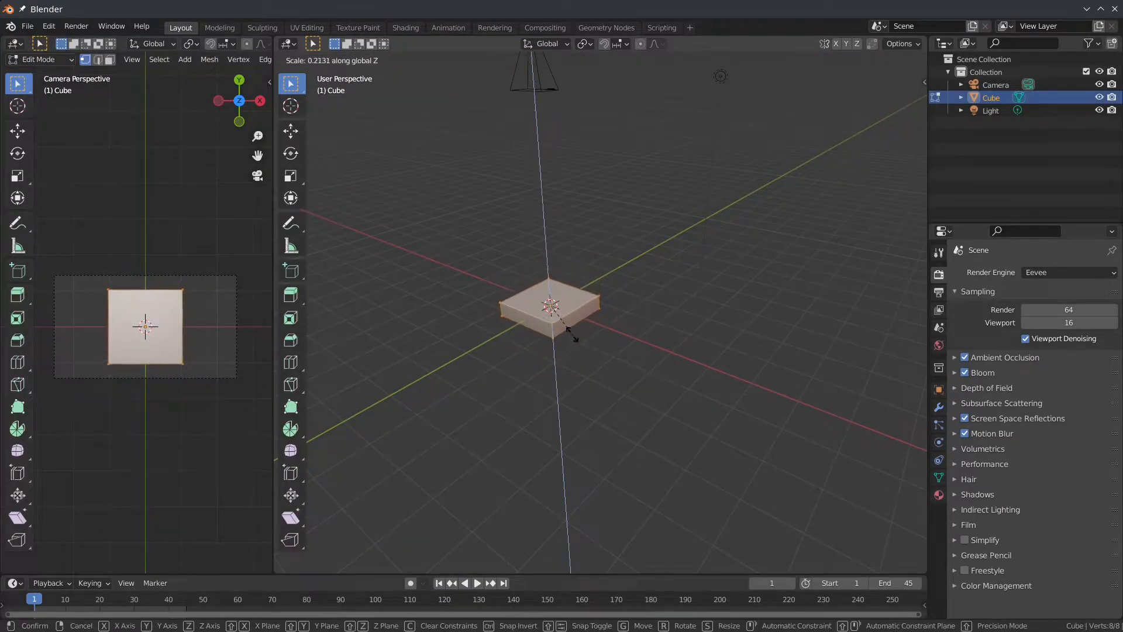
click(552, 314)
Scale the slab's mesh up along X and Y only, until it extends past all edges of the camera frame.
key(s)
key(shift+z)
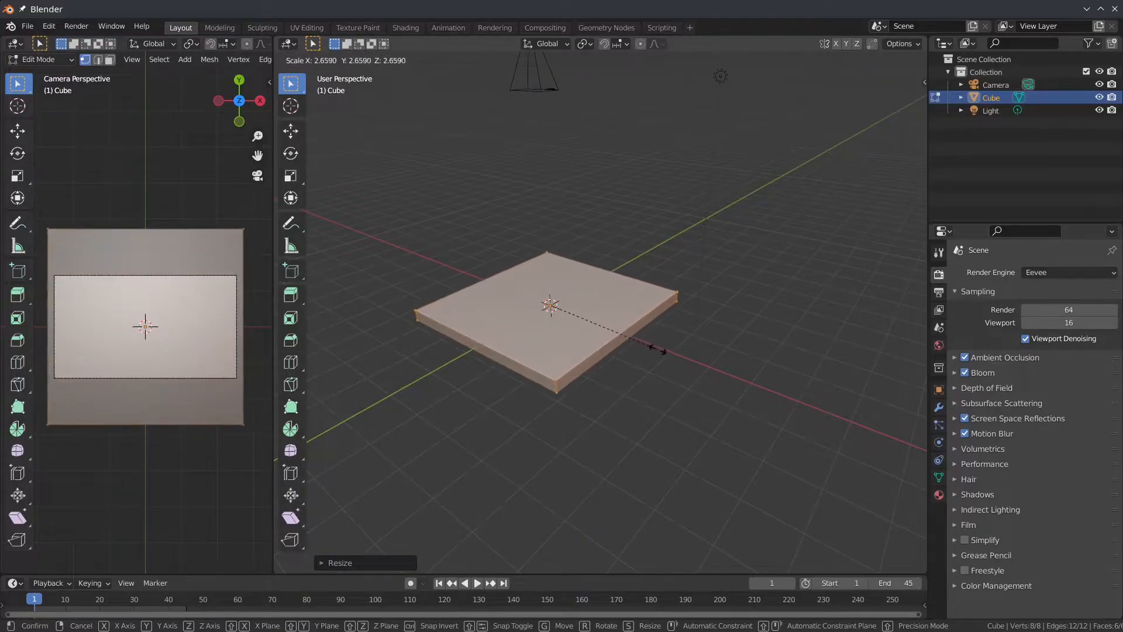
click(664, 351)
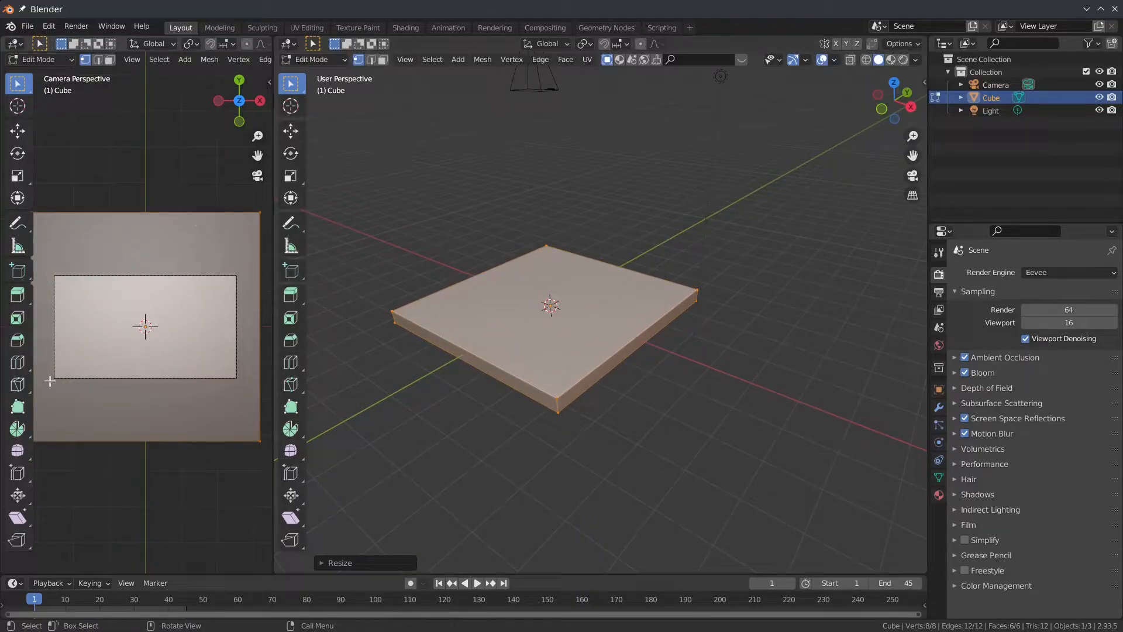
Return the slab to Object Mode, then enlarge the timeline and fit its view to the 45-frame range.
key(ctrl+Tab)
click(500, 317)
drag(352, 575, 353, 505)
middle_drag(237, 542, 602, 573)
ctrl+middle_drag(494, 576, 529, 572)
middle_drag(459, 572, 503, 569)
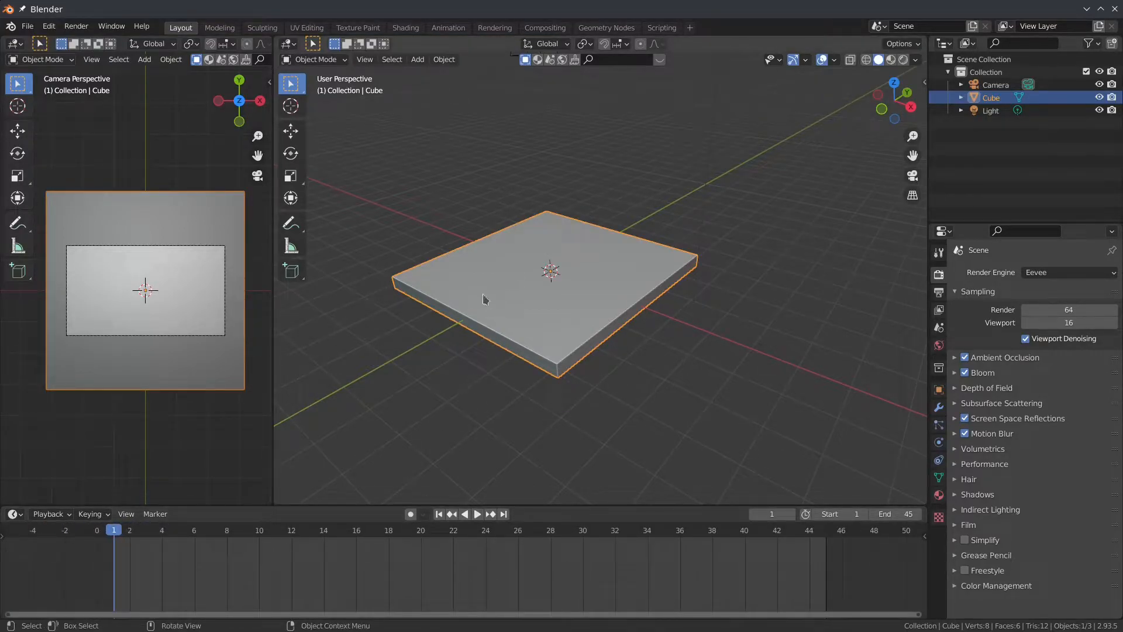
In top view, move the slab along negative X until it is outside the camera frame and keyframe it at frame 1.
middle_drag(472, 354, 576, 395)
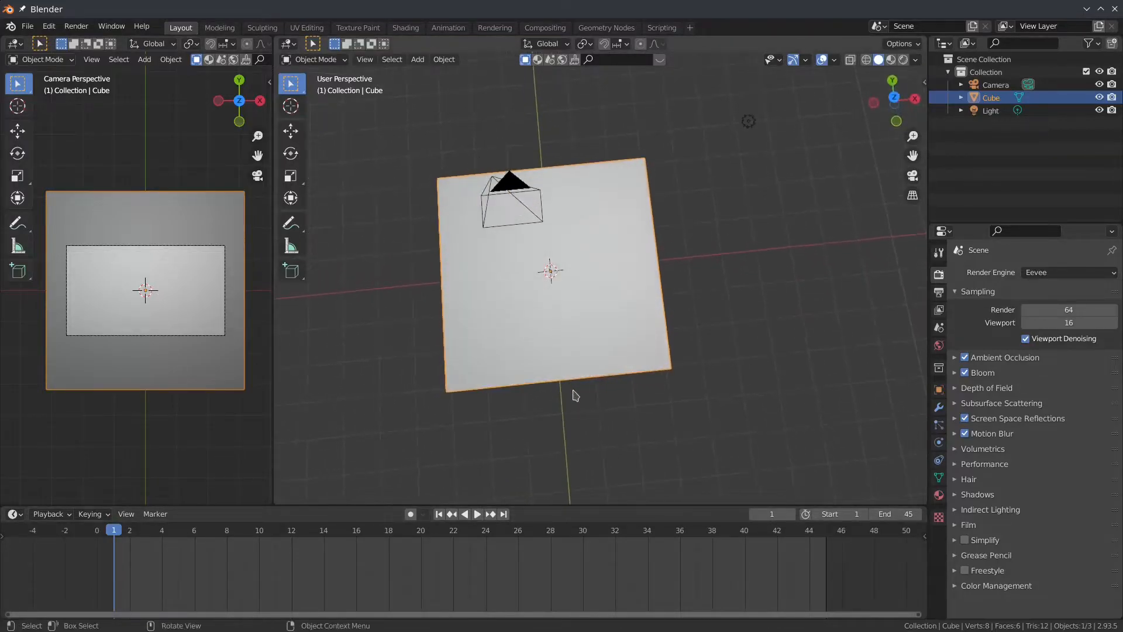
key(KP_7)
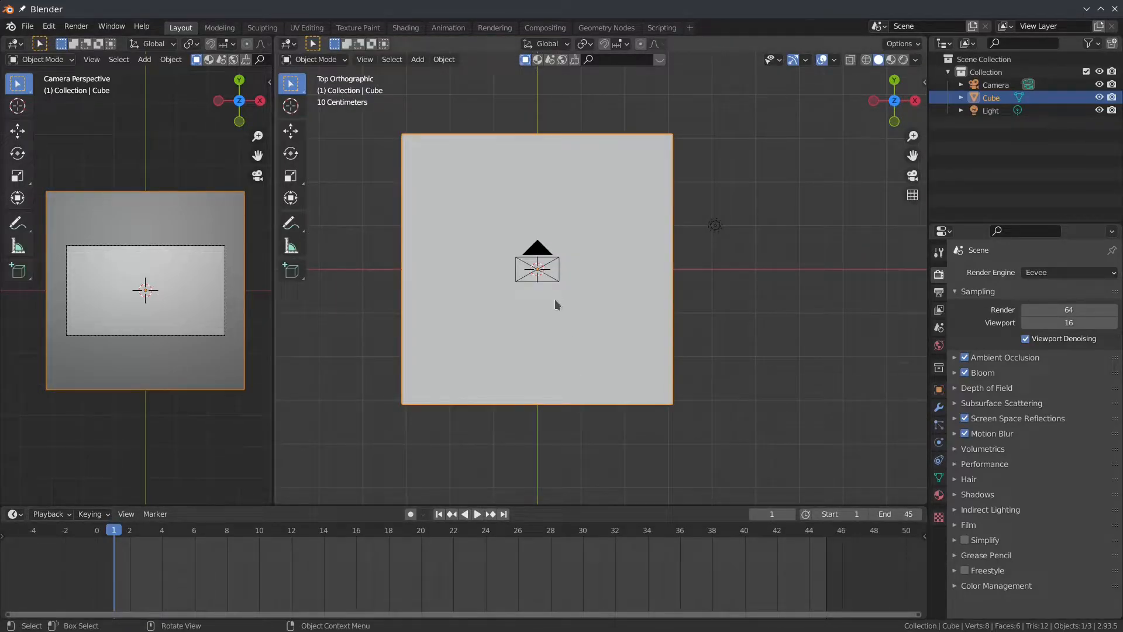
key(g)
key(x)
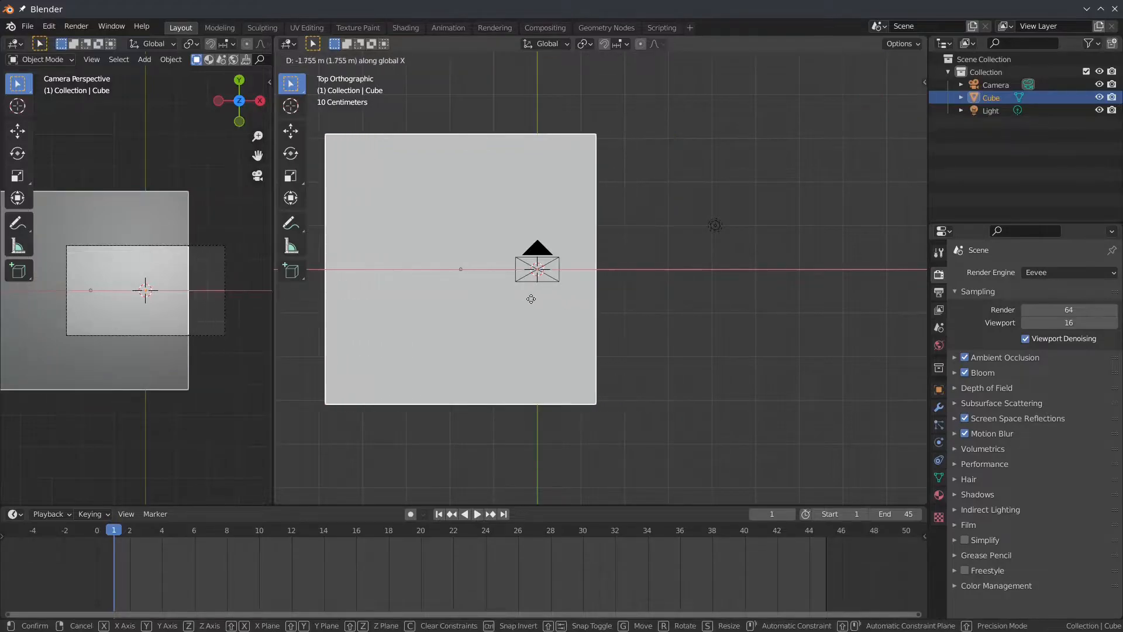
click(307, 305)
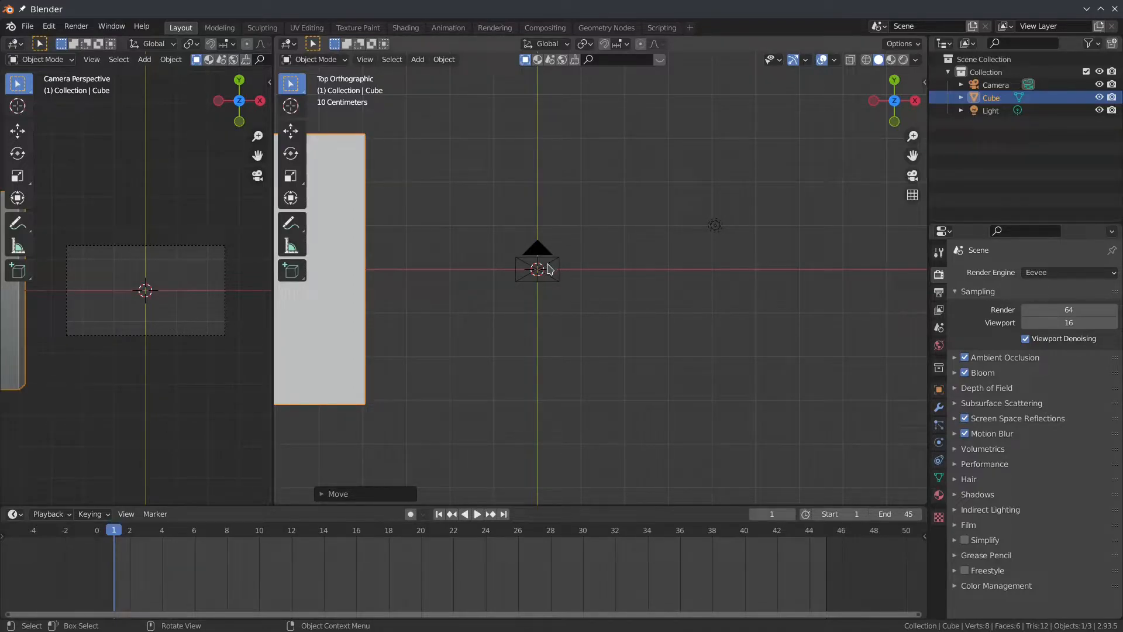
click(308, 300)
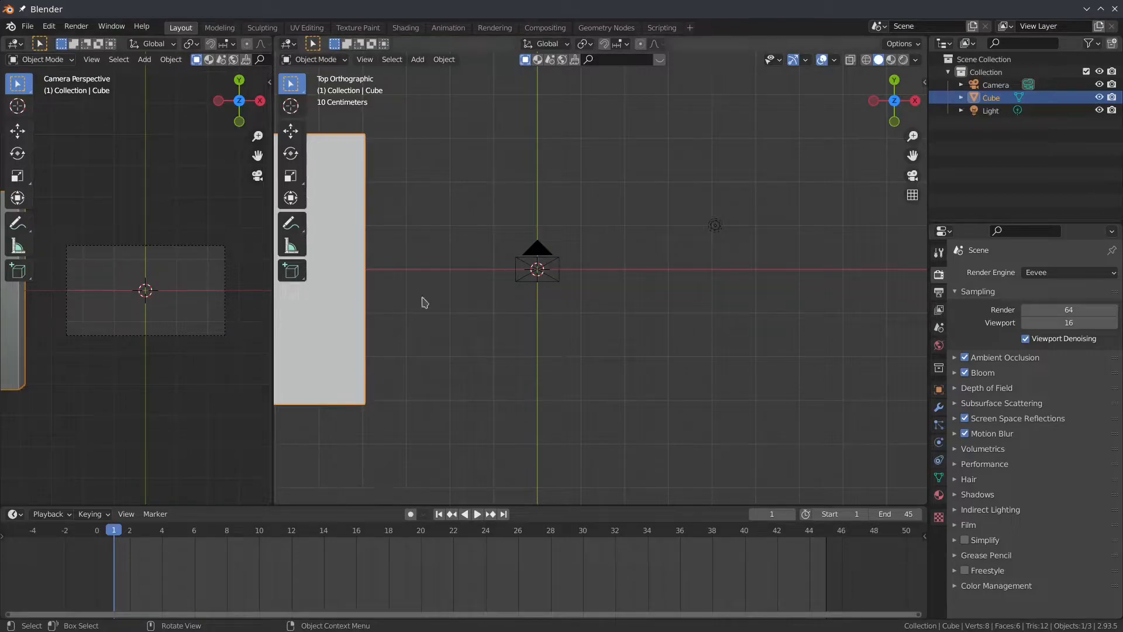
key(i)
click(439, 231)
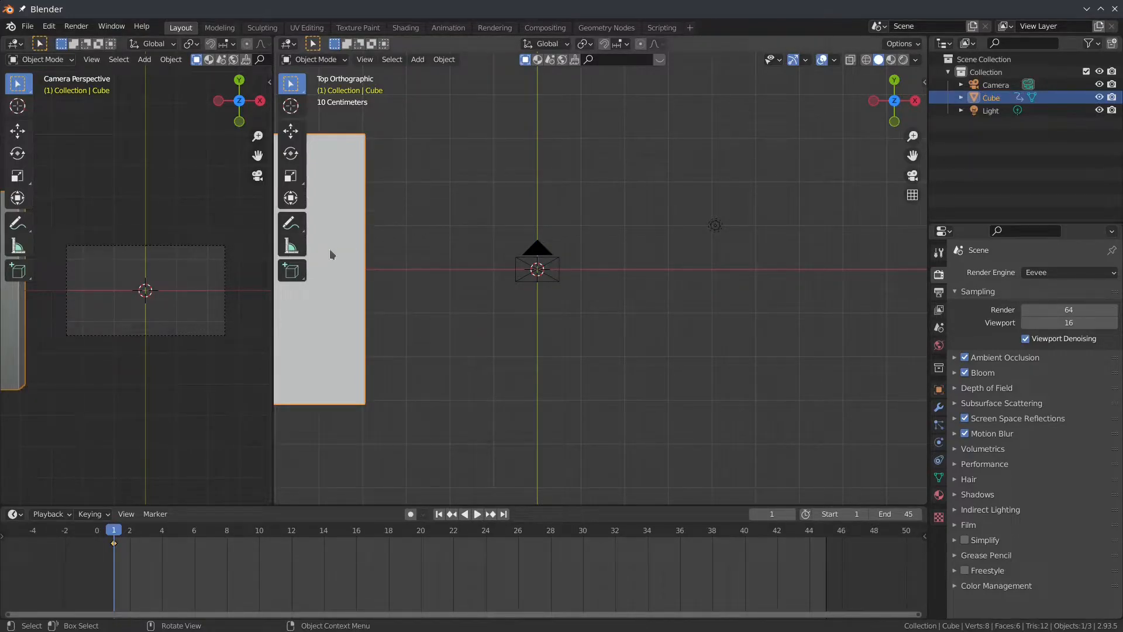
At frame 45, move the slab along positive X past the opposite side of the camera frame and keyframe it.
click(809, 532)
drag(809, 533, 825, 533)
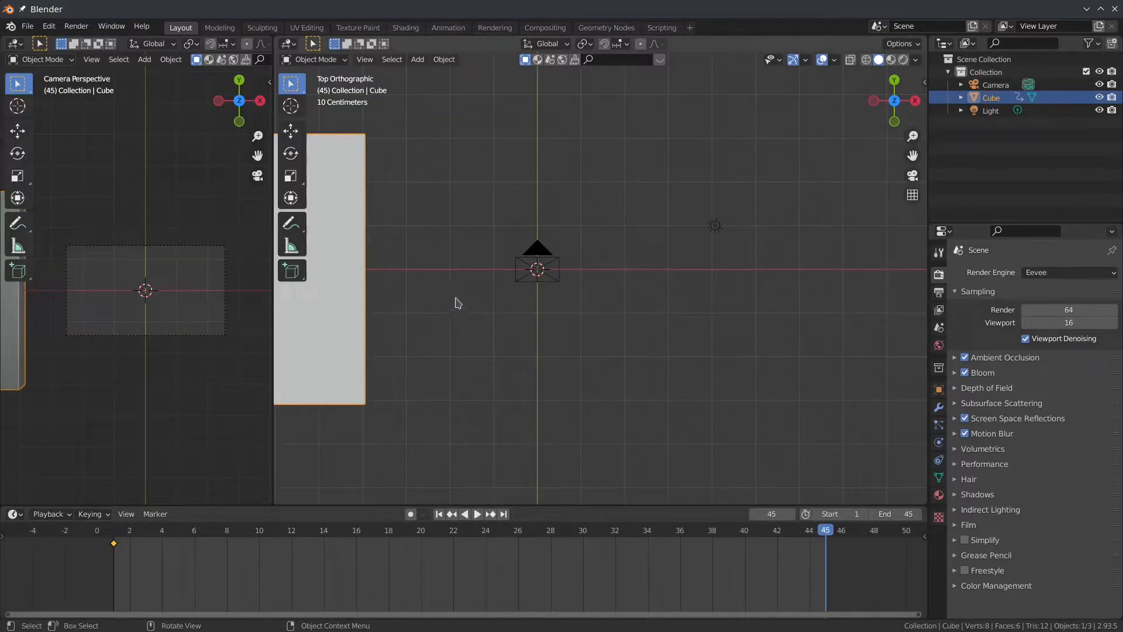
key(g)
key(x)
click(421, 345)
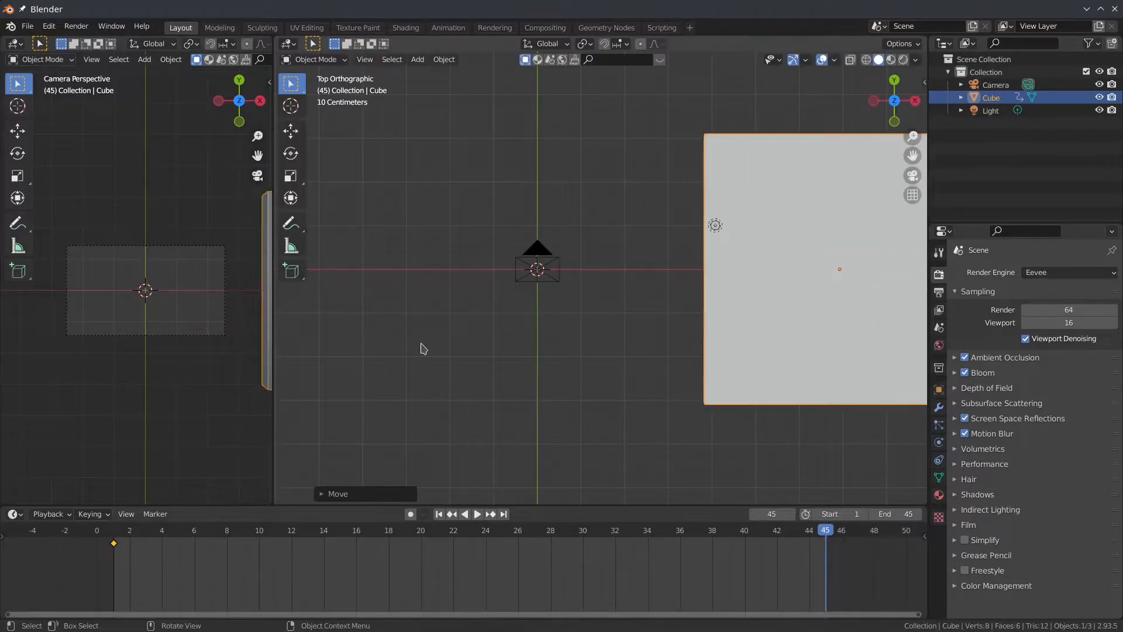
key(i)
click(468, 288)
Play and scrub the animation to check the slab's pass across the camera frame, then return to frame 1.
key(space)
click(750, 549)
drag(751, 548, 473, 548)
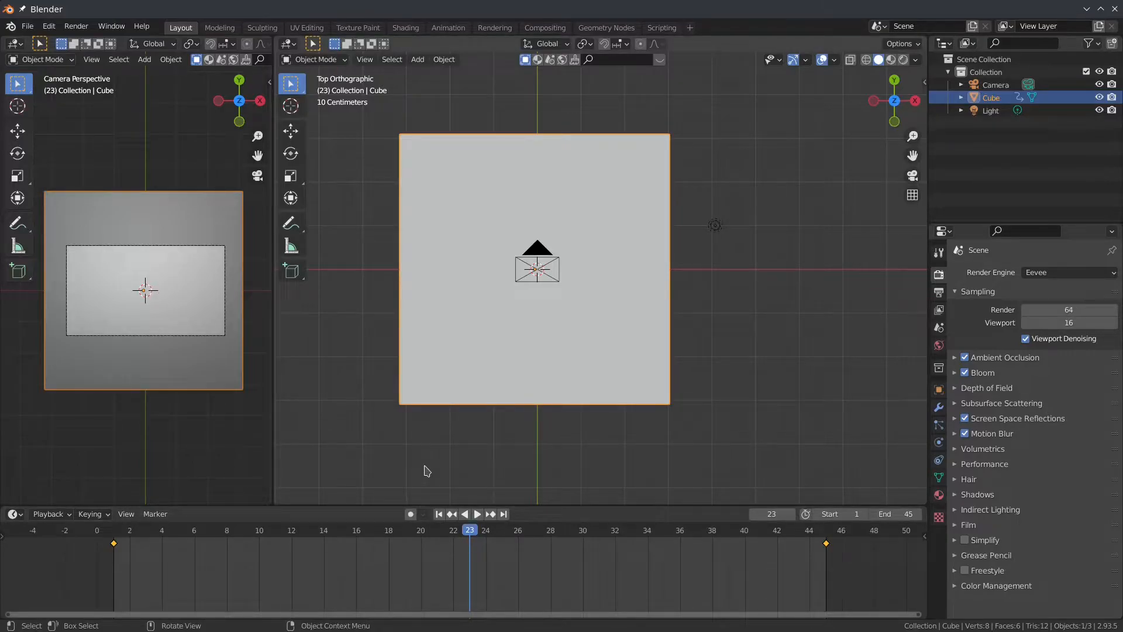
key(space)
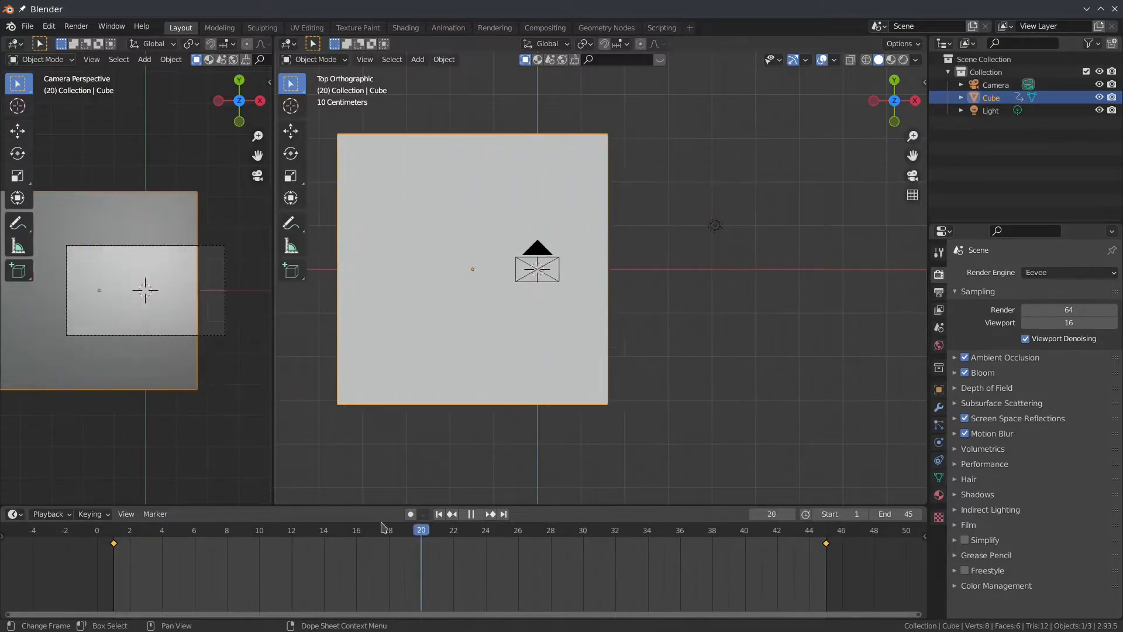
click(110, 525)
key(space)
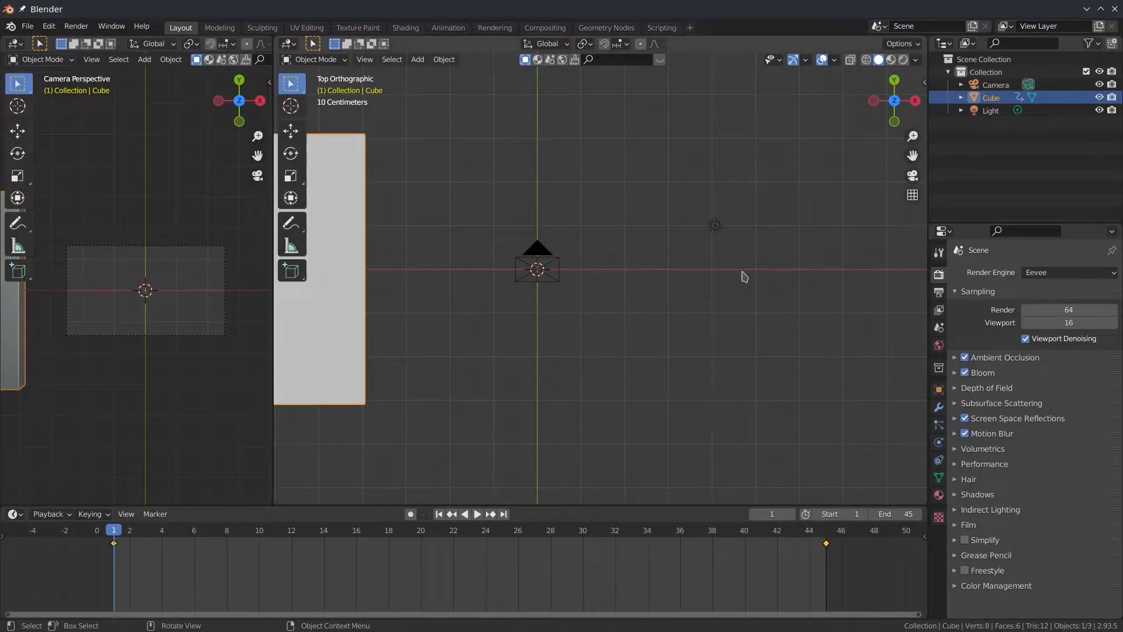
Set the render output's file format to FFmpeg Video.
click(941, 292)
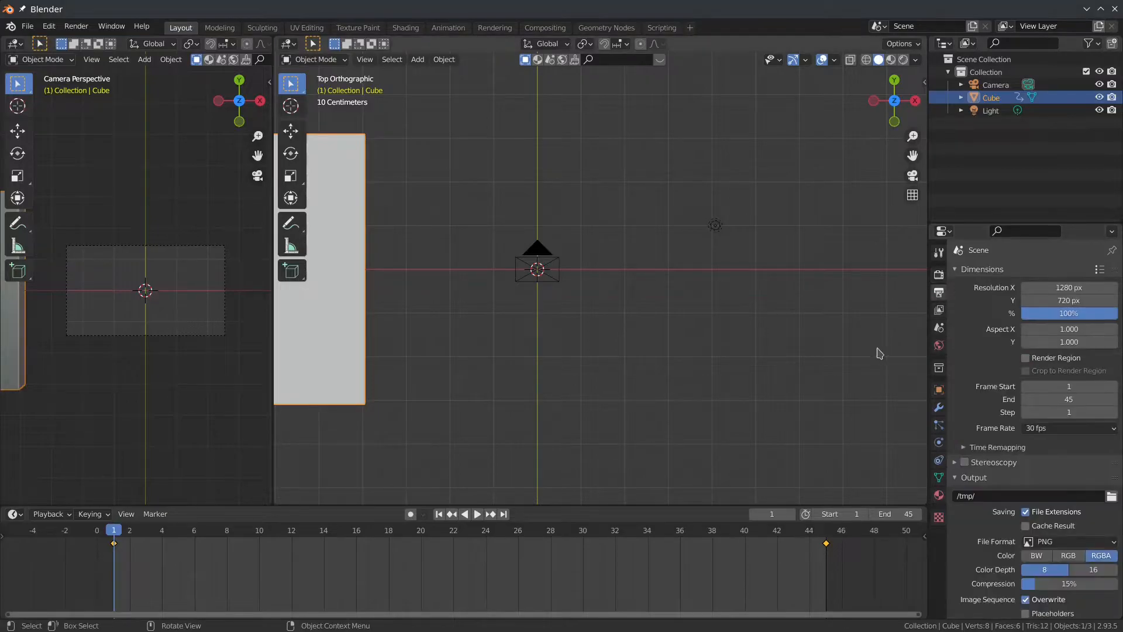
scroll(988, 374, down, 2)
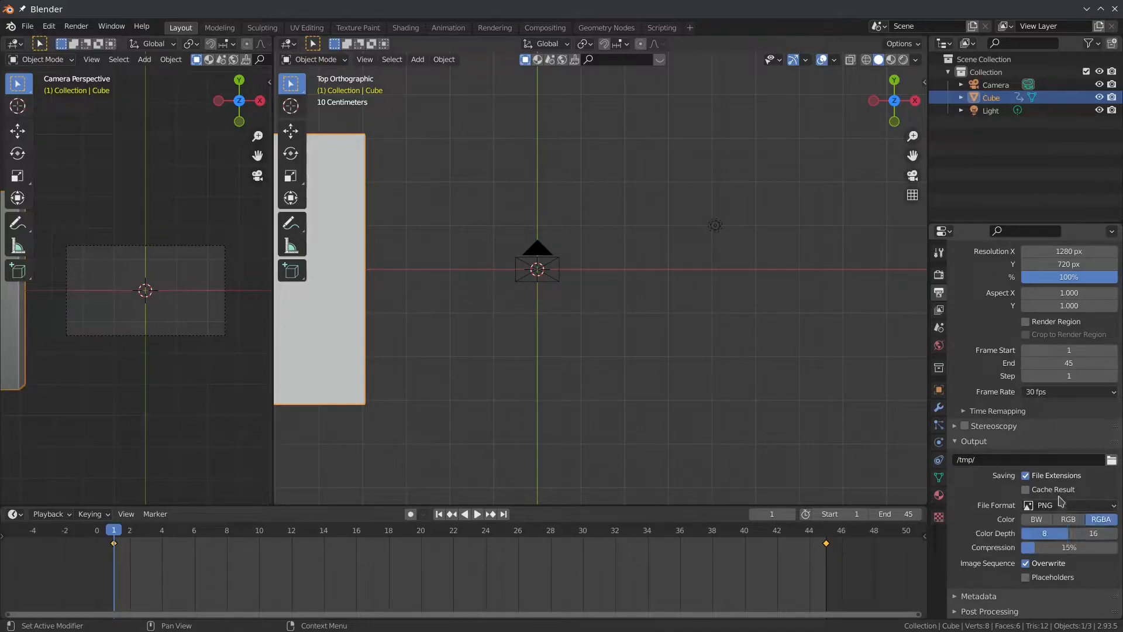
click(1063, 507)
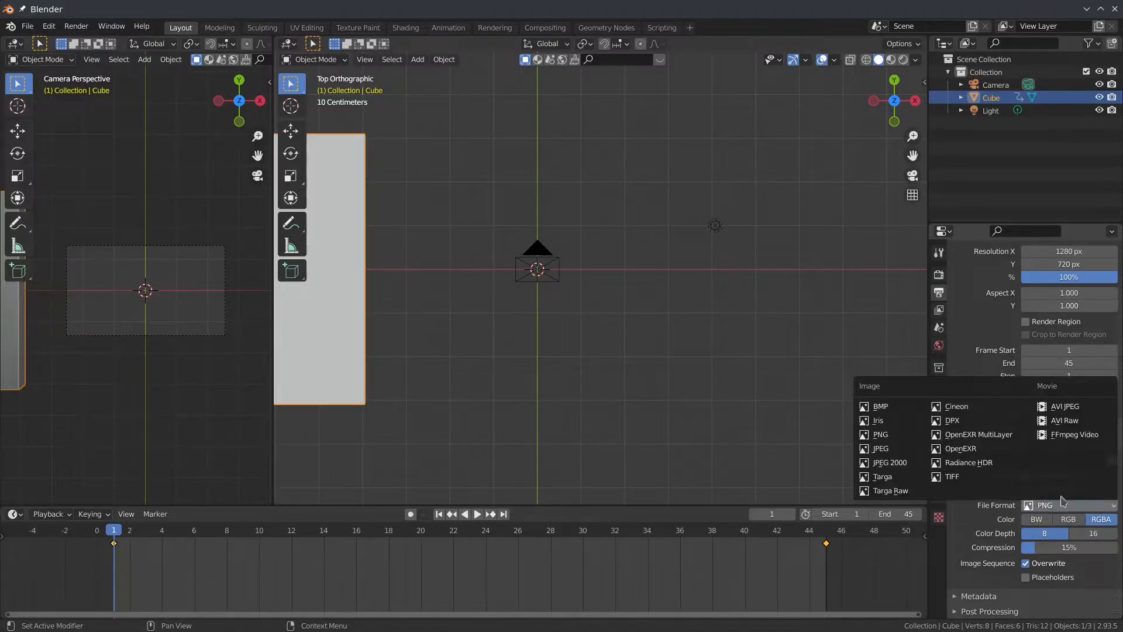
click(1070, 434)
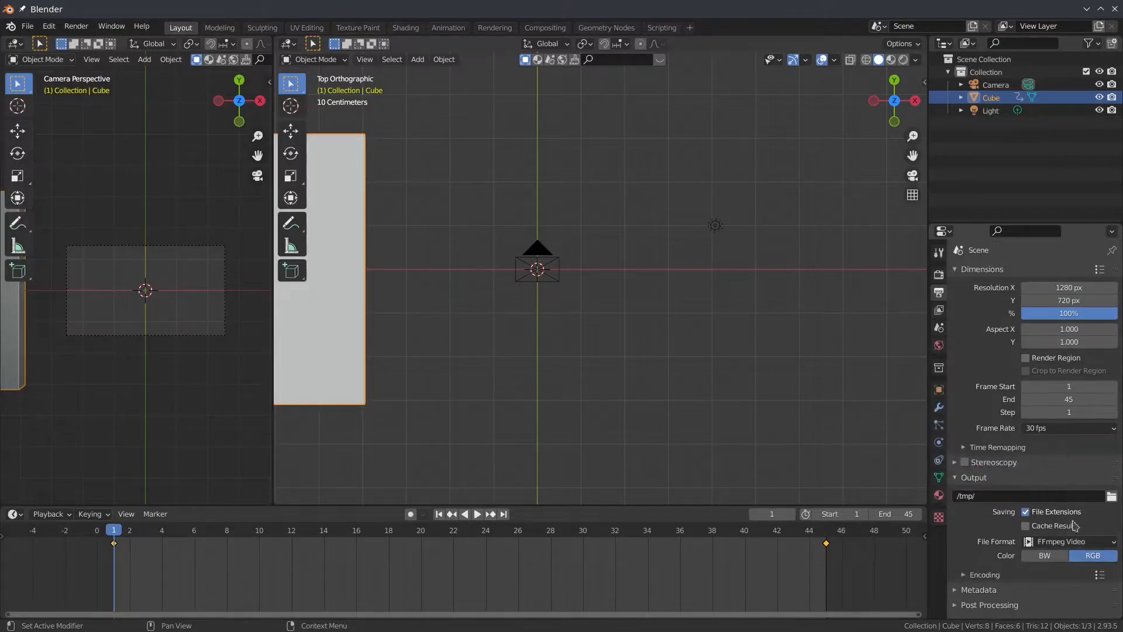
Set the encoding container to WebM and the video codec to WEBM / VP9.
scroll(1004, 547, down, 2)
scroll(1004, 547, down, 3)
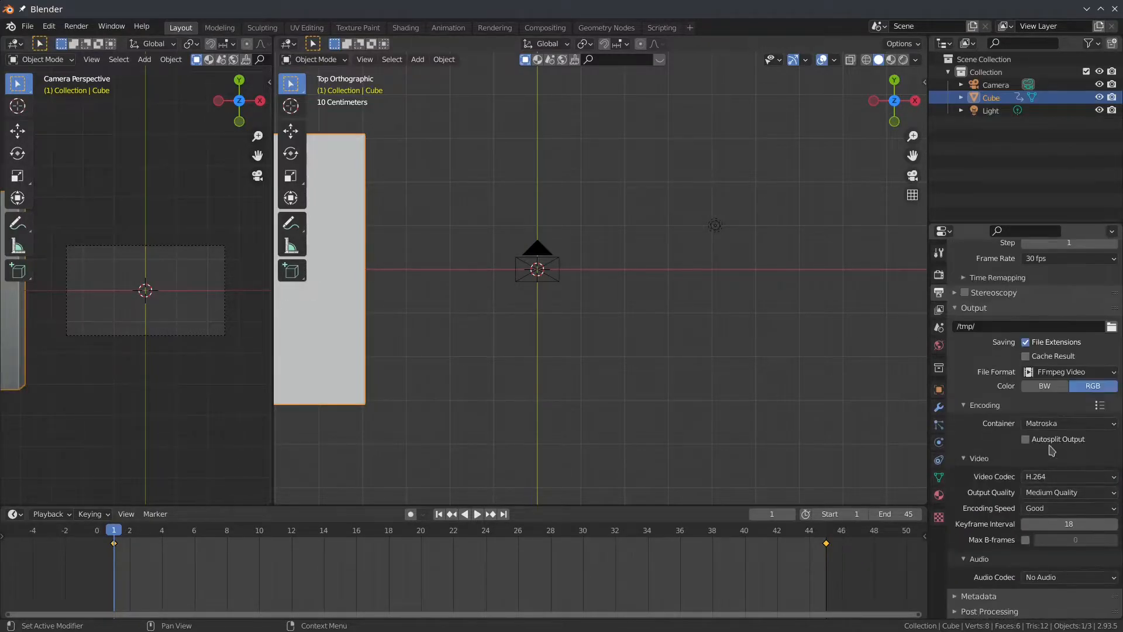
click(1052, 423)
click(1052, 565)
click(1047, 476)
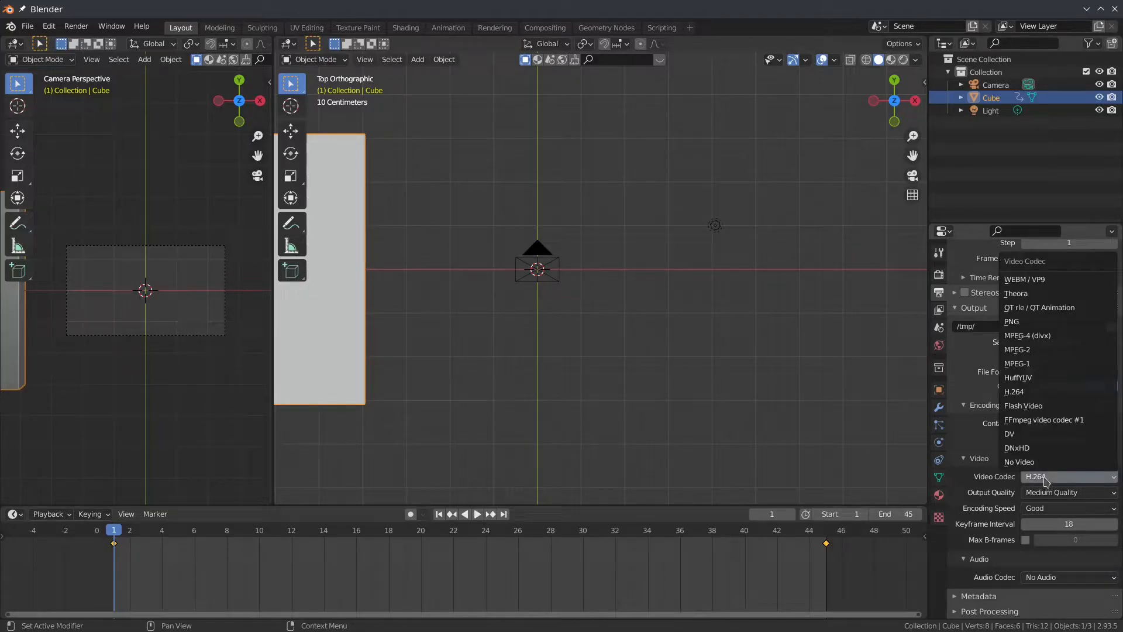
click(1033, 279)
Set the video output to High Quality with Slowest encoding speed and RGBA color.
click(1040, 492)
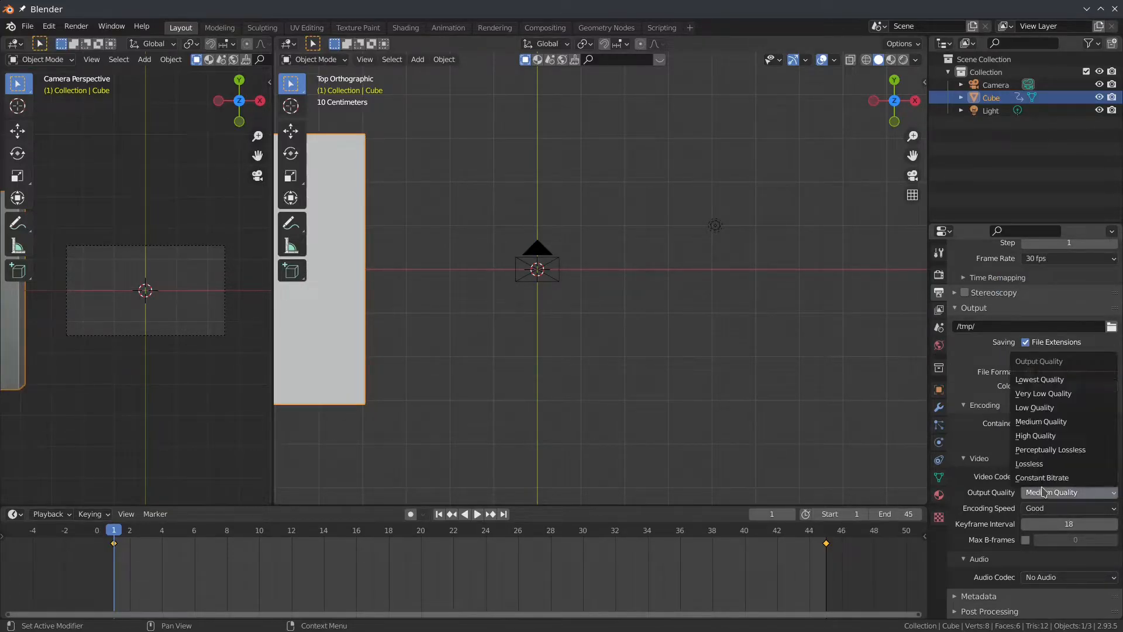
click(1041, 440)
click(1037, 509)
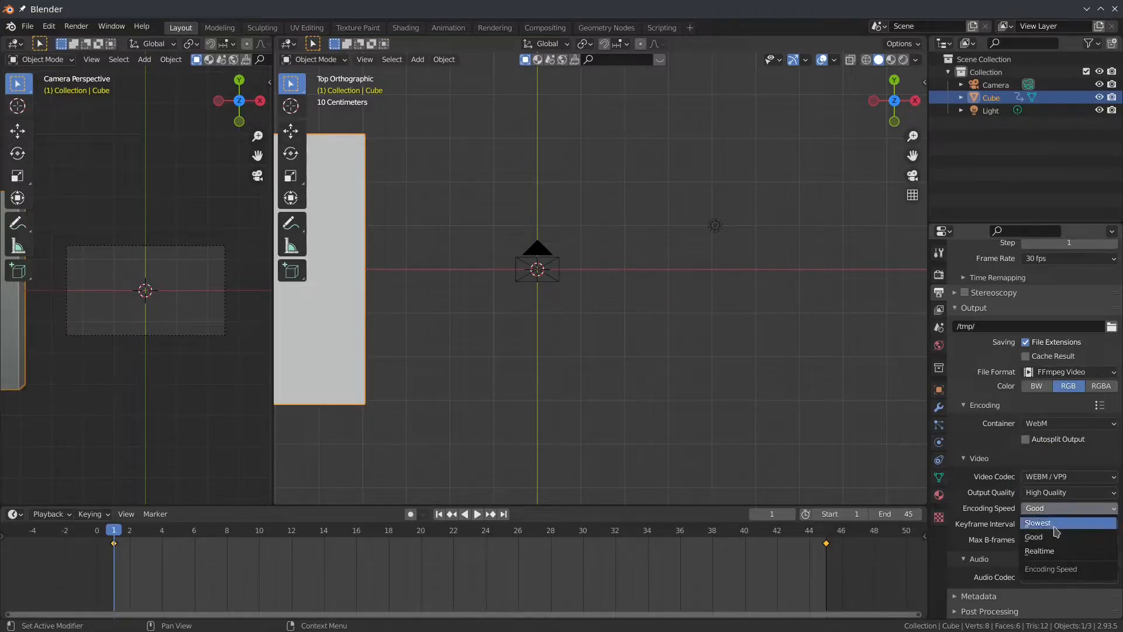
click(1038, 523)
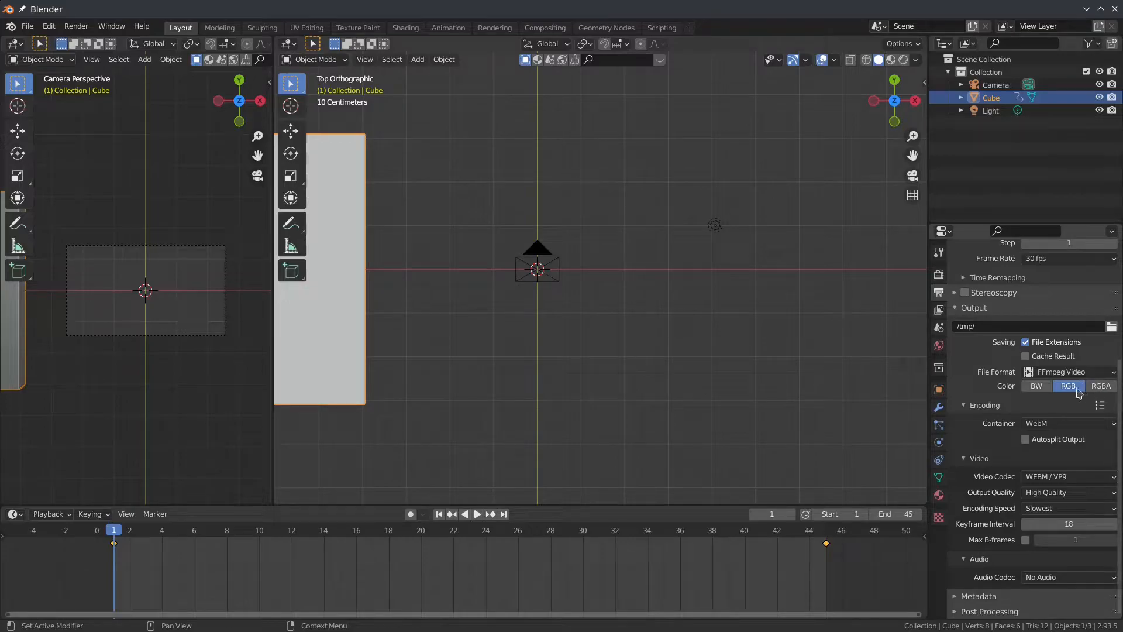
click(1101, 388)
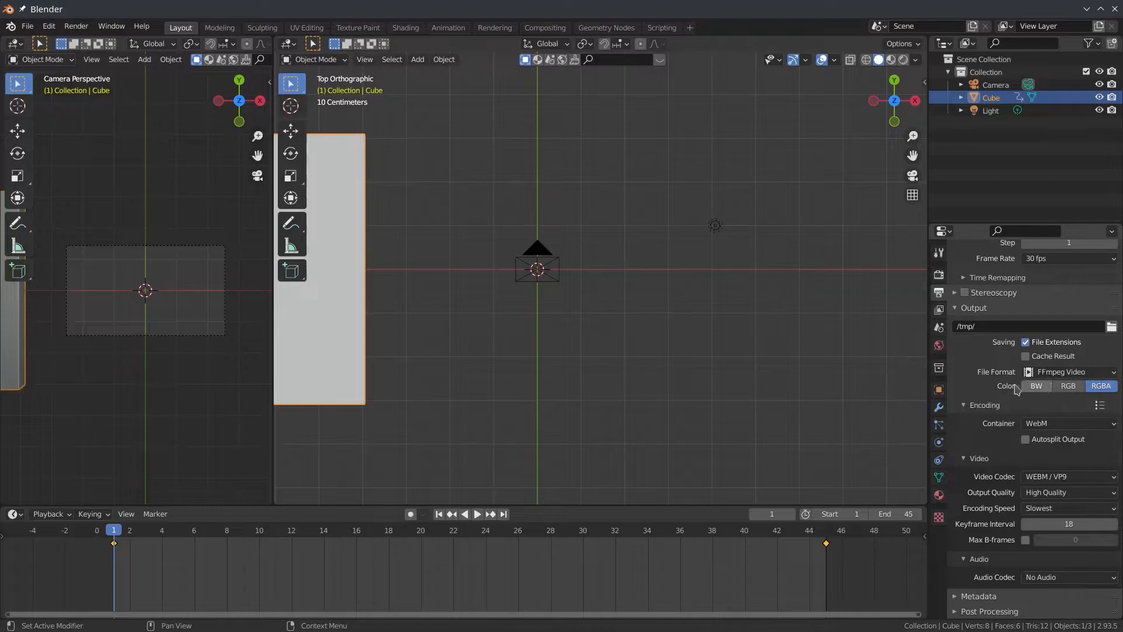
Render the full animation and close the render window.
click(76, 26)
click(101, 54)
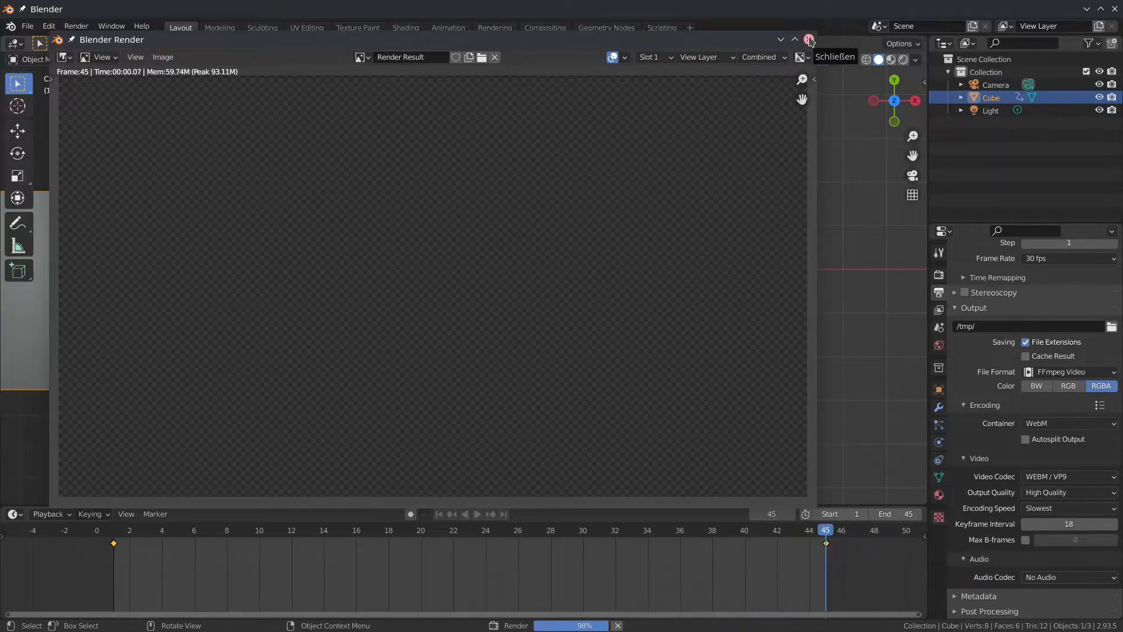
click(809, 39)
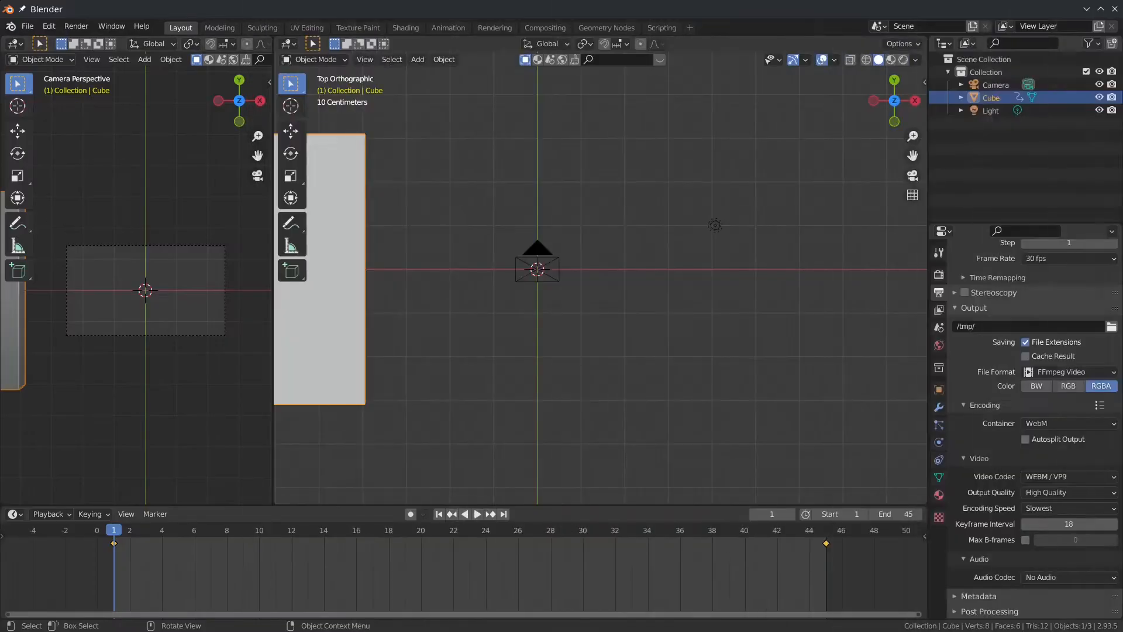
Select the camera, try moving it along Z, and rotate it slightly clockwise in the top view.
click(572, 266)
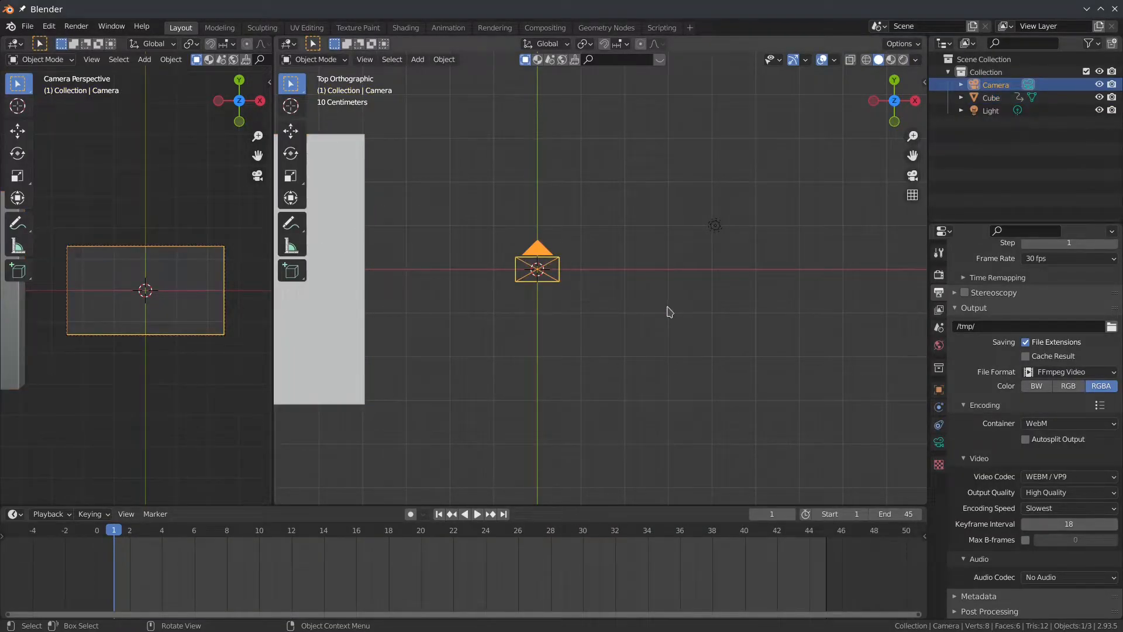
key(g)
key(z)
click(679, 324)
key(r)
click(657, 358)
Render the animation again from the rotated camera and close the render window.
mouse_move(116, 541)
mouse_down()
mouse_move(474, 533)
mouse_move(454, 559)
mouse_move(481, 530)
mouse_move(630, 537)
mouse_move(150, 556)
mouse_move(113, 544)
mouse_up()
click(76, 27)
click(91, 53)
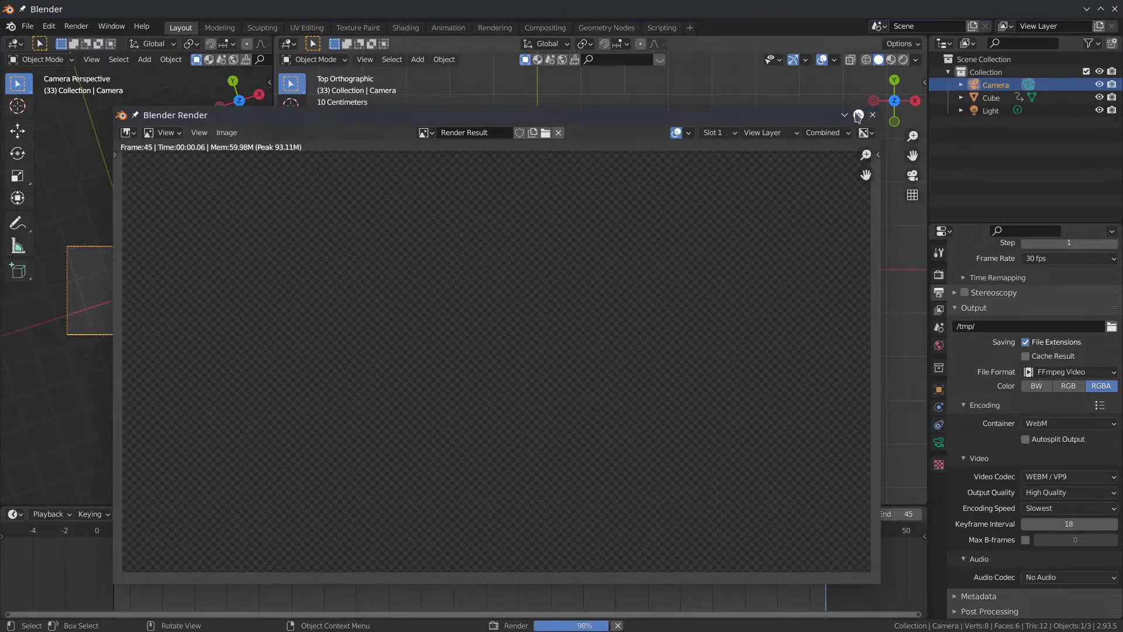
click(872, 114)
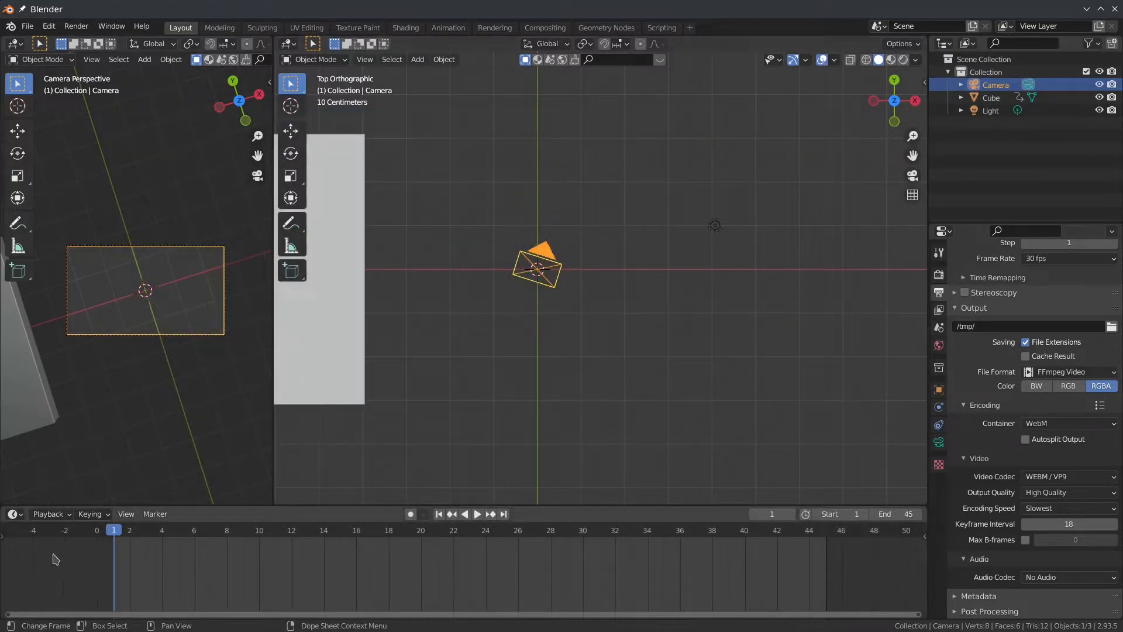
Play the animation and scrub to frame 22 to check how the slab covers the tilted camera frame.
key(space)
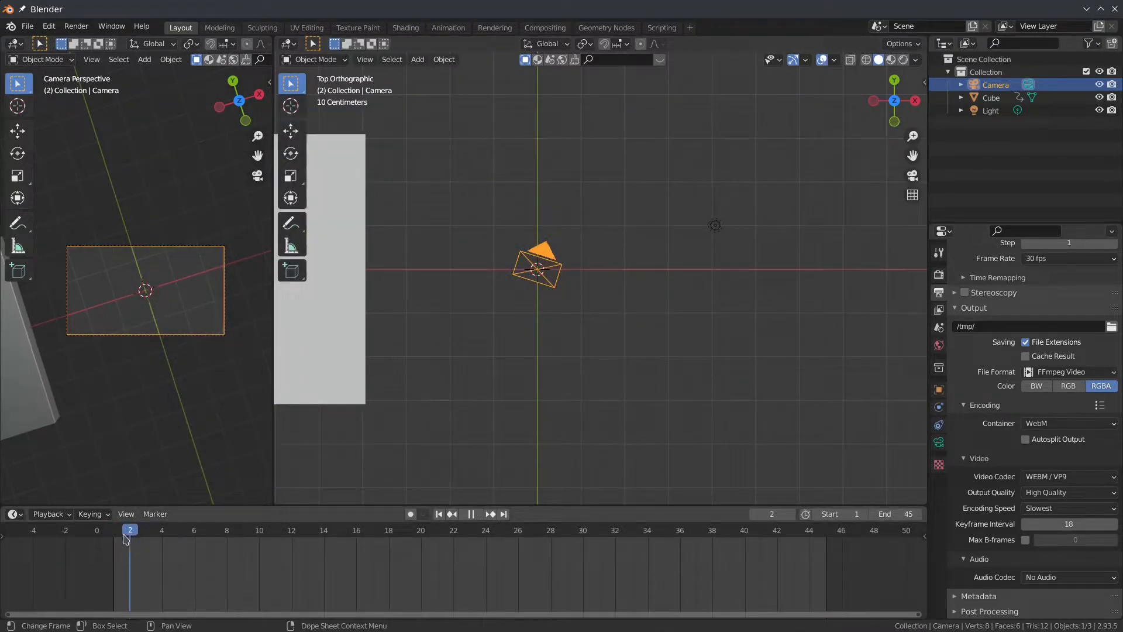
drag(136, 538, 452, 561)
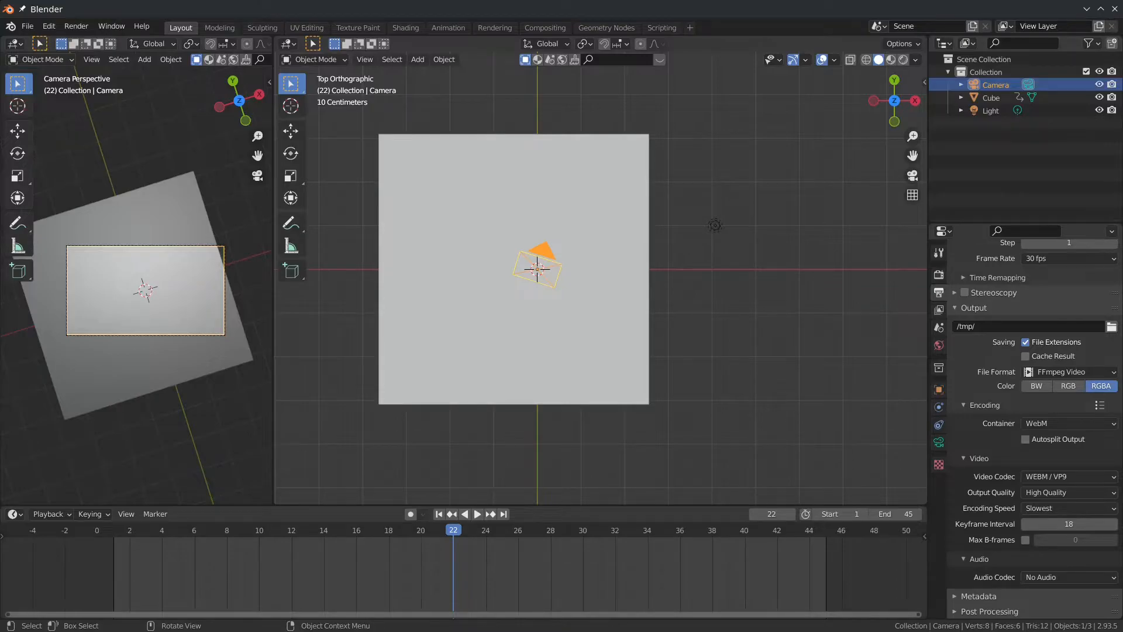
key(Escape)
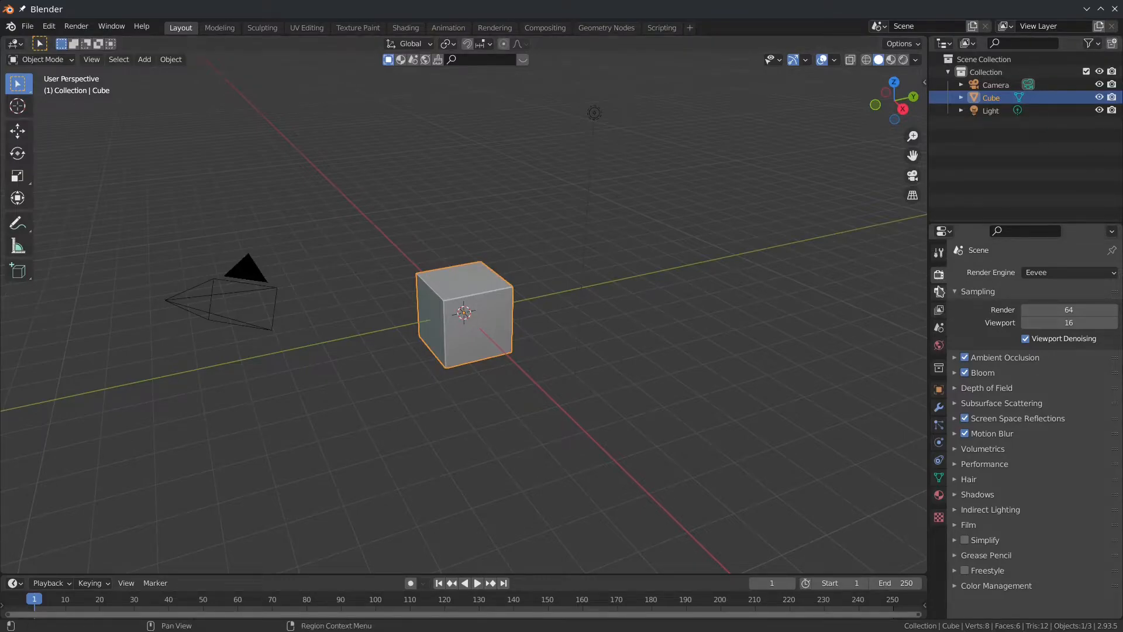
In the new default scene, apply the HDTV 720p preset, with end frame 45 and a frame rate of 30 fps.
click(936, 294)
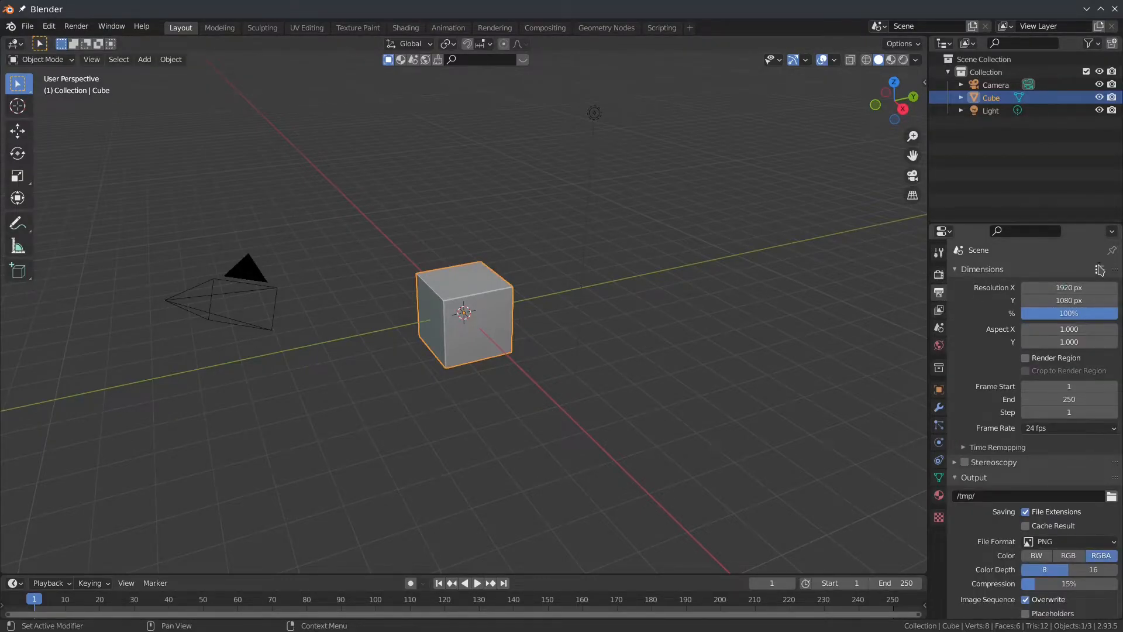
click(1100, 269)
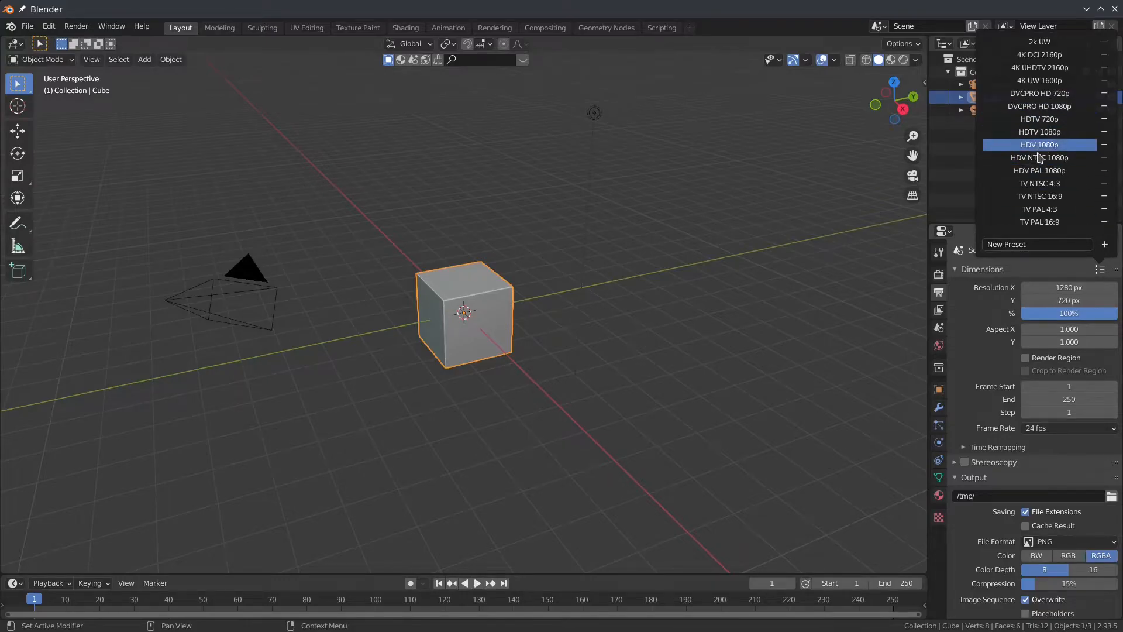
click(1040, 119)
click(1070, 400)
text(45)
key(Return)
click(1060, 428)
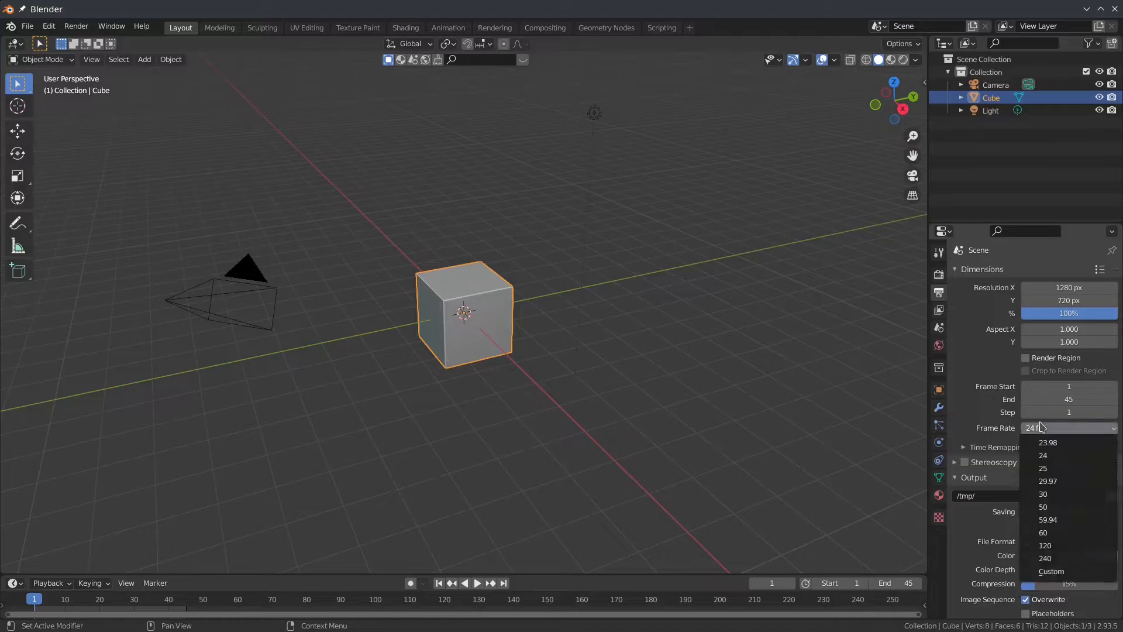
click(1043, 493)
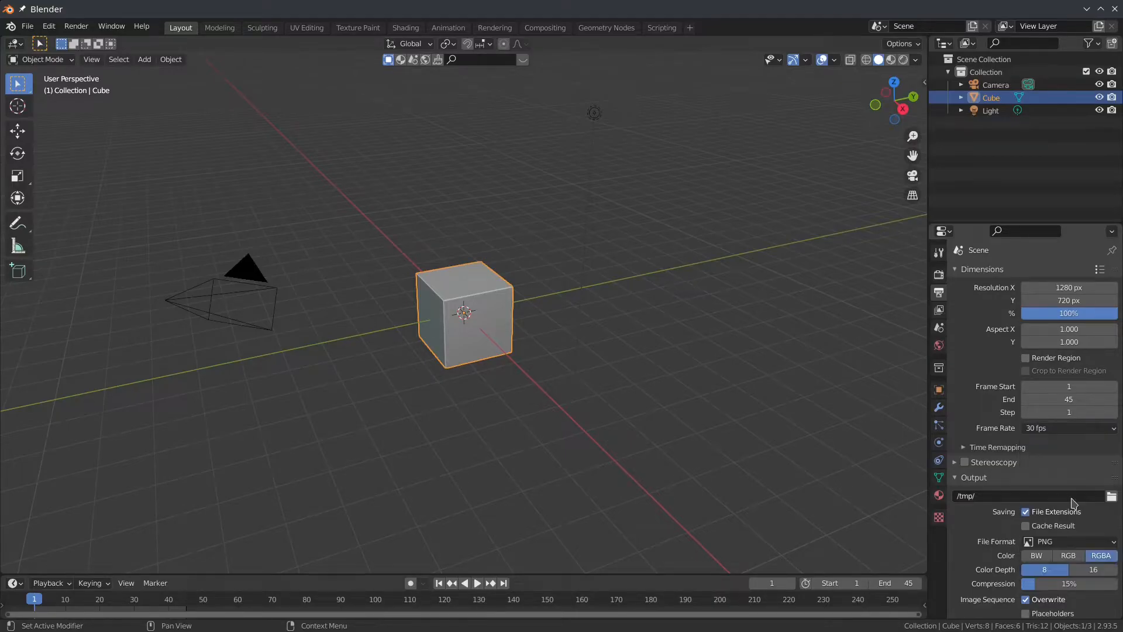
Select the camera and clear its location and rotation.
click(254, 280)
key(alt+g)
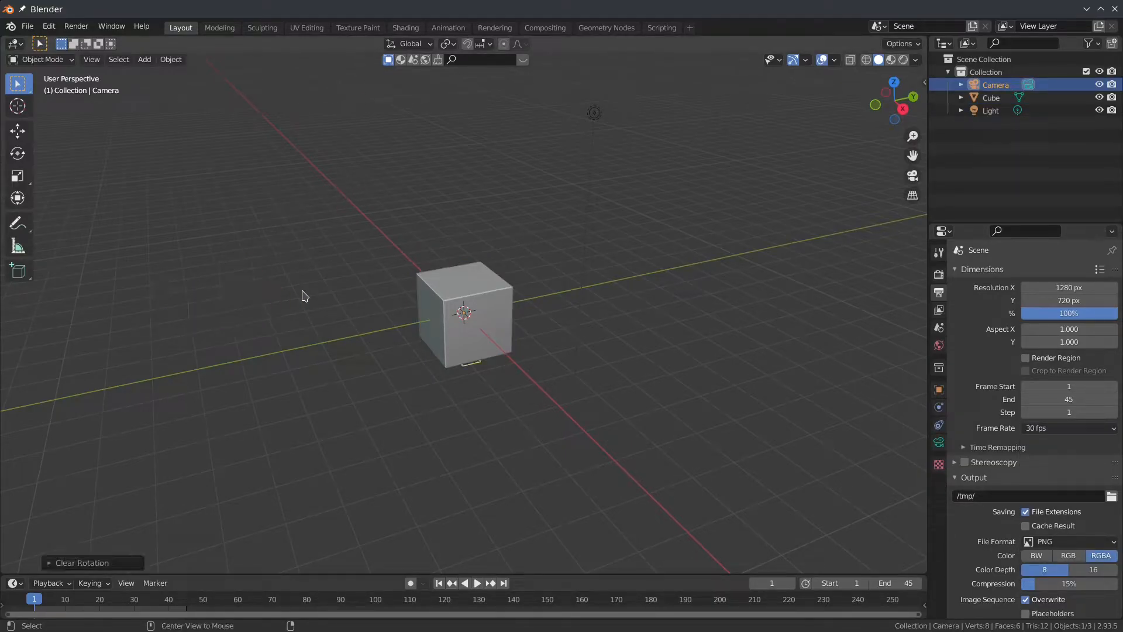
Raise the camera straight up along Z above the cube and split the 3D viewport into two side-by-side views.
key(g)
key(z)
key(Return)
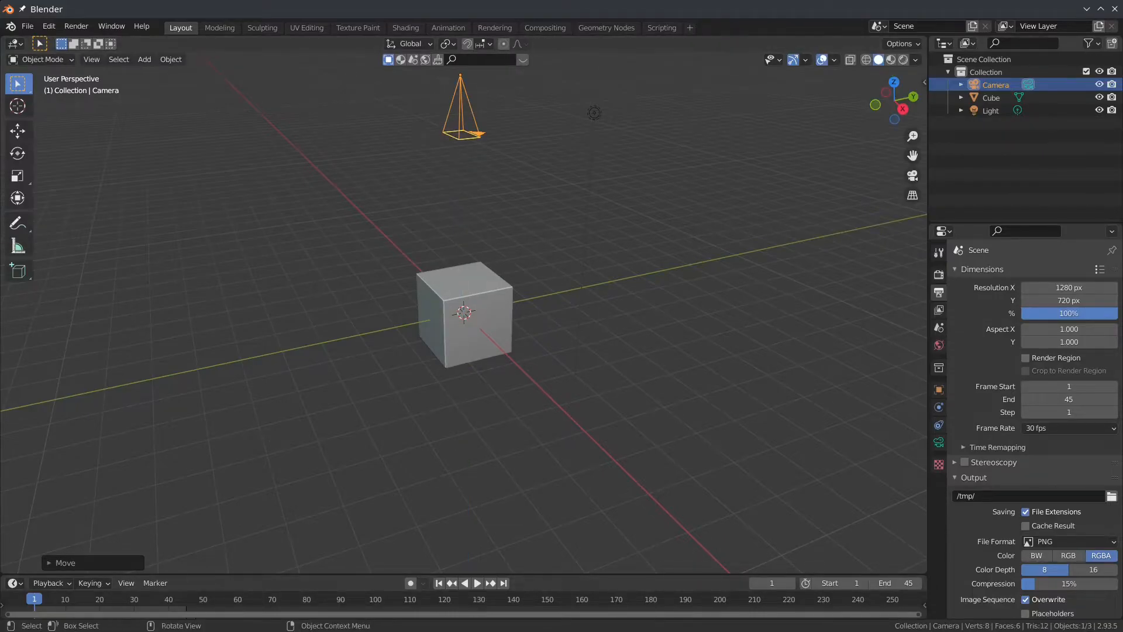
drag(7, 577, 304, 583)
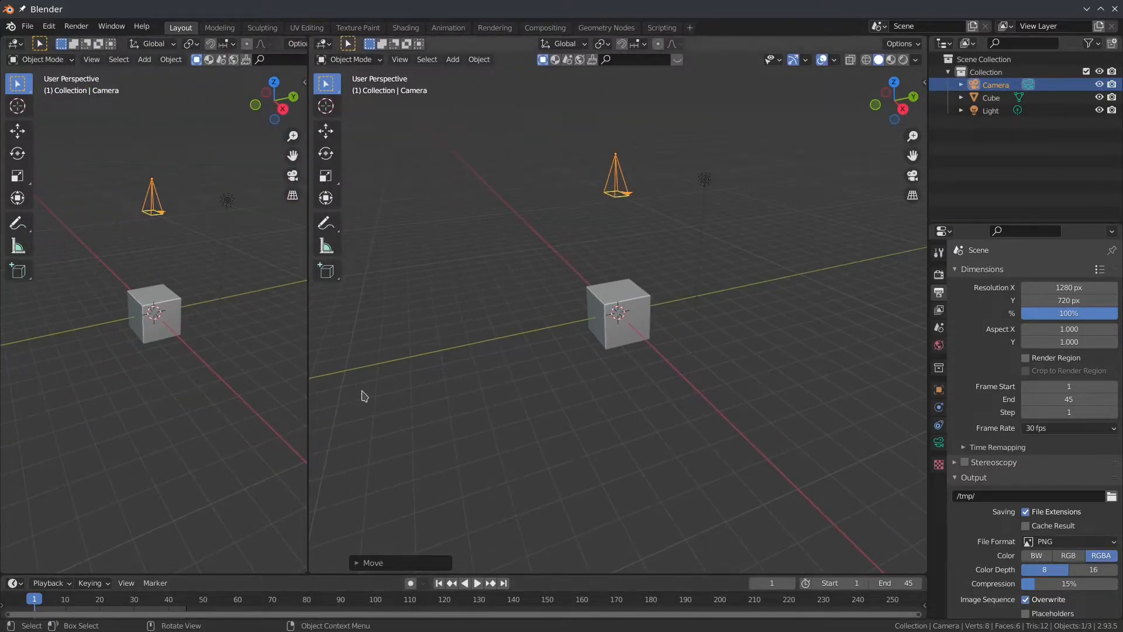
In Edit Mode, shrink the cube's mesh and stretch it along global Y into a long thin bar.
mouse_move(644, 275)
middle_down()
mouse_move(708, 351)
mouse_move(659, 345)
mouse_move(608, 300)
mouse_move(635, 281)
middle_up()
click(634, 281)
key(ctrl+Tab)
click(717, 281)
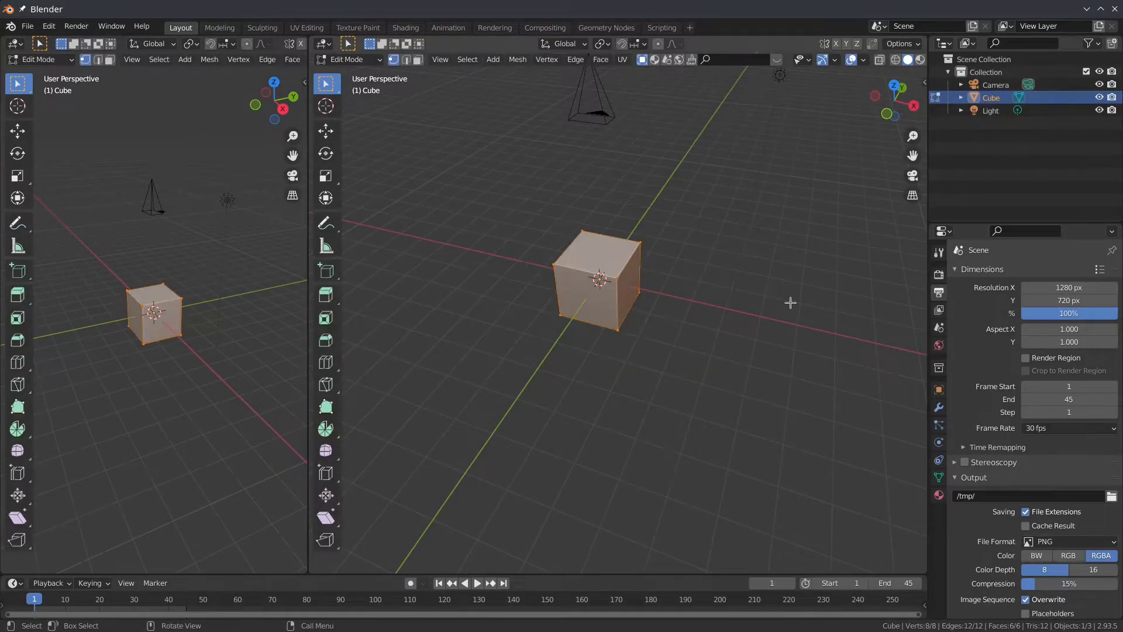
key(s)
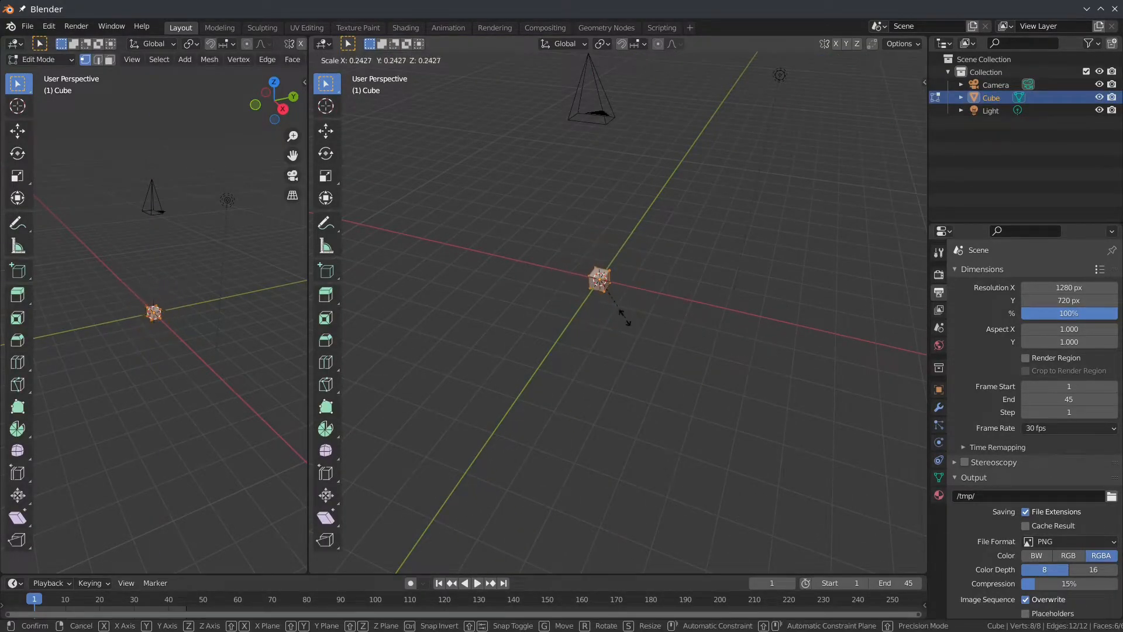
click(607, 309)
key(s)
key(y)
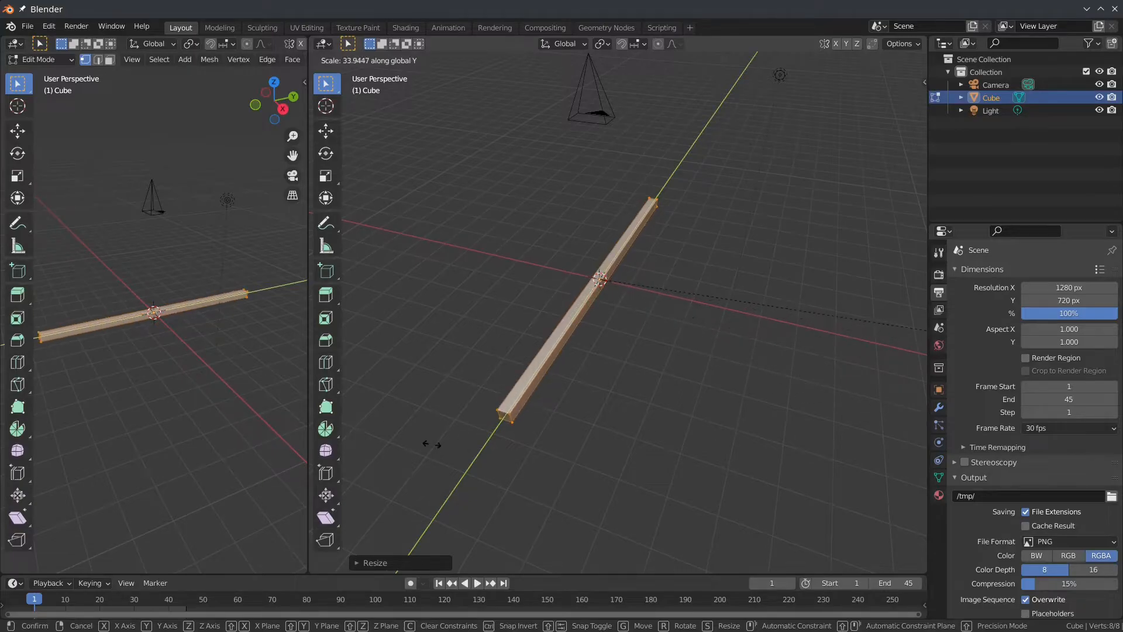
click(244, 358)
key(alt+a)
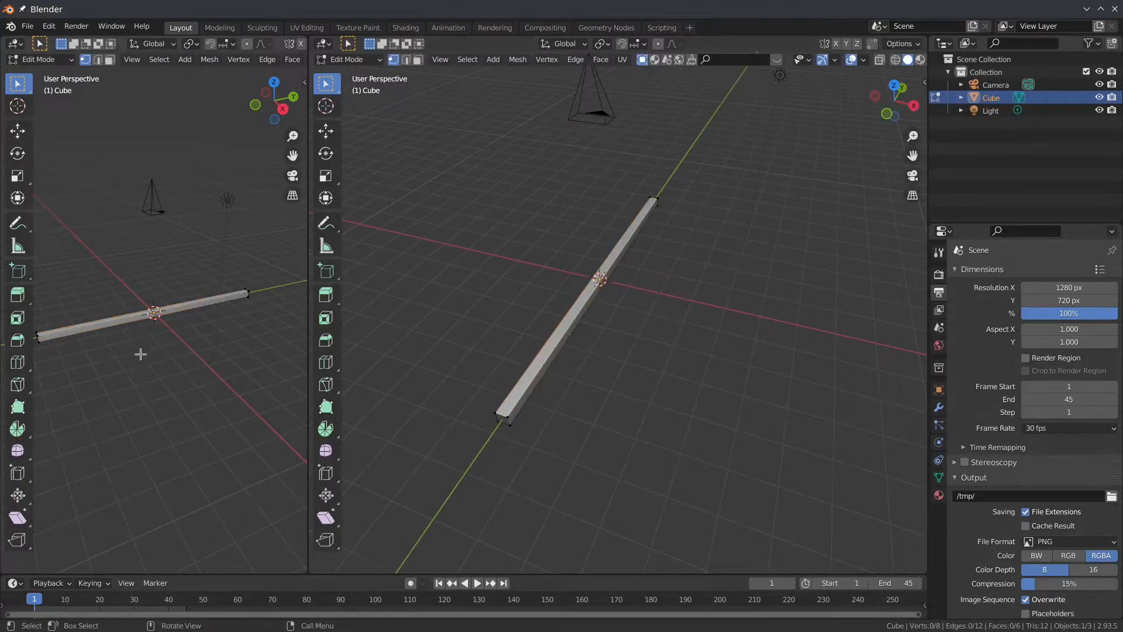
Show the camera view in the narrower viewport, return to Object Mode and enlarge the timeline area.
key(KP_0)
scroll(601, 269, down, 3)
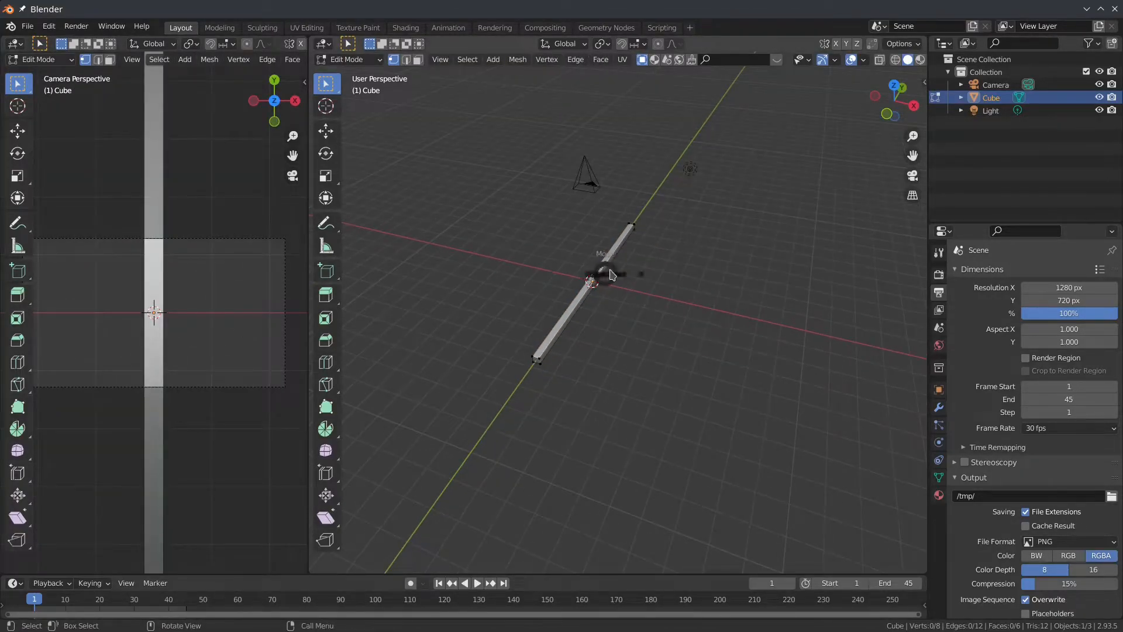
key(Tab)
middle_drag(609, 314, 553, 484)
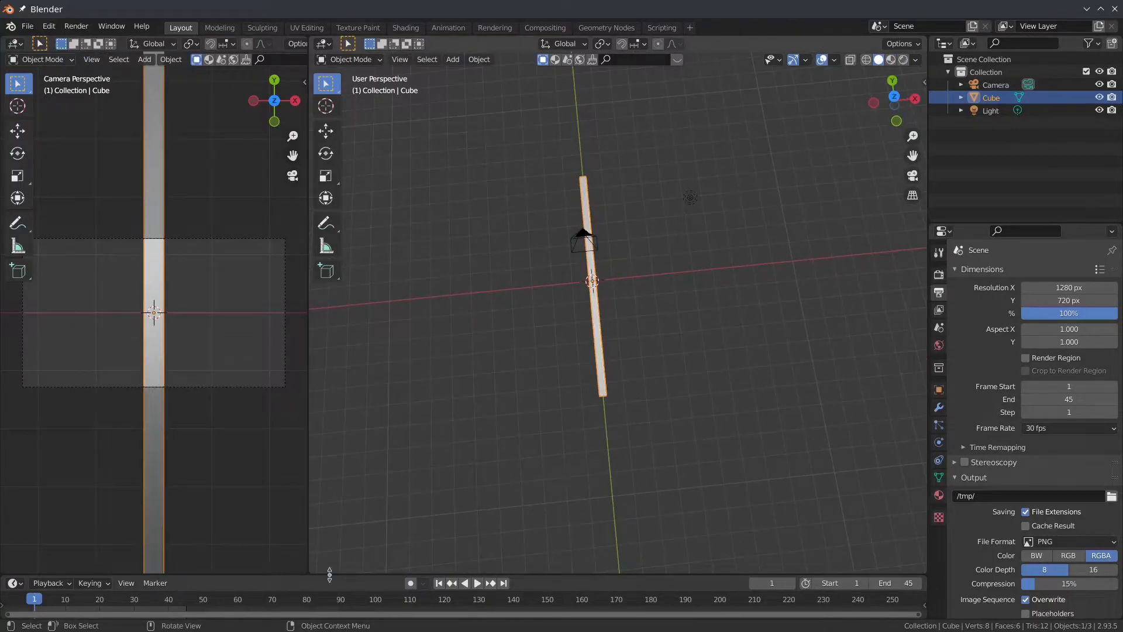
drag(338, 575, 338, 511)
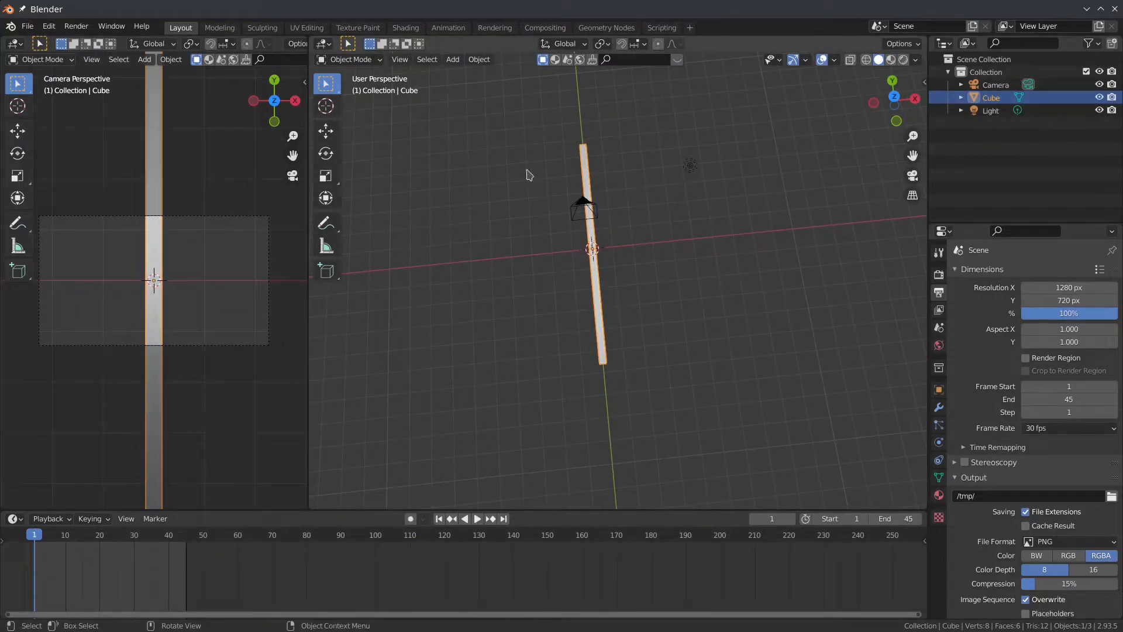
Rename both the scene and its view layer to Stinger.
ctrl+click(992, 100)
click(989, 98)
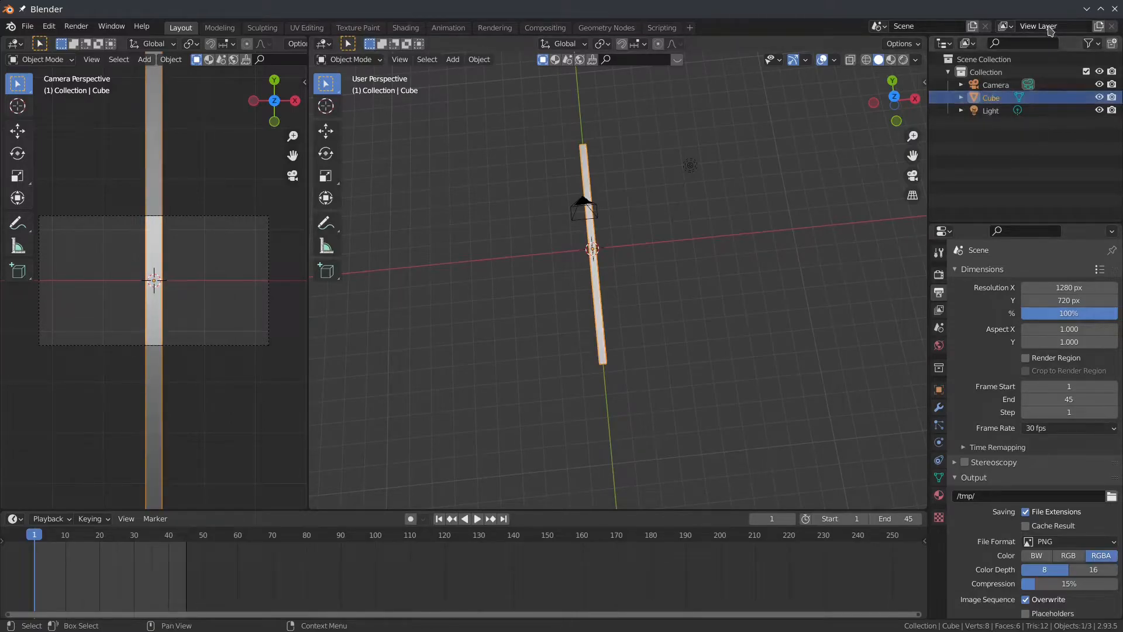
click(877, 26)
double_click(960, 26)
text(Original)
key(ctrl+BackSpace)
text(Stinger)
key(Return)
click(1065, 27)
text(St)
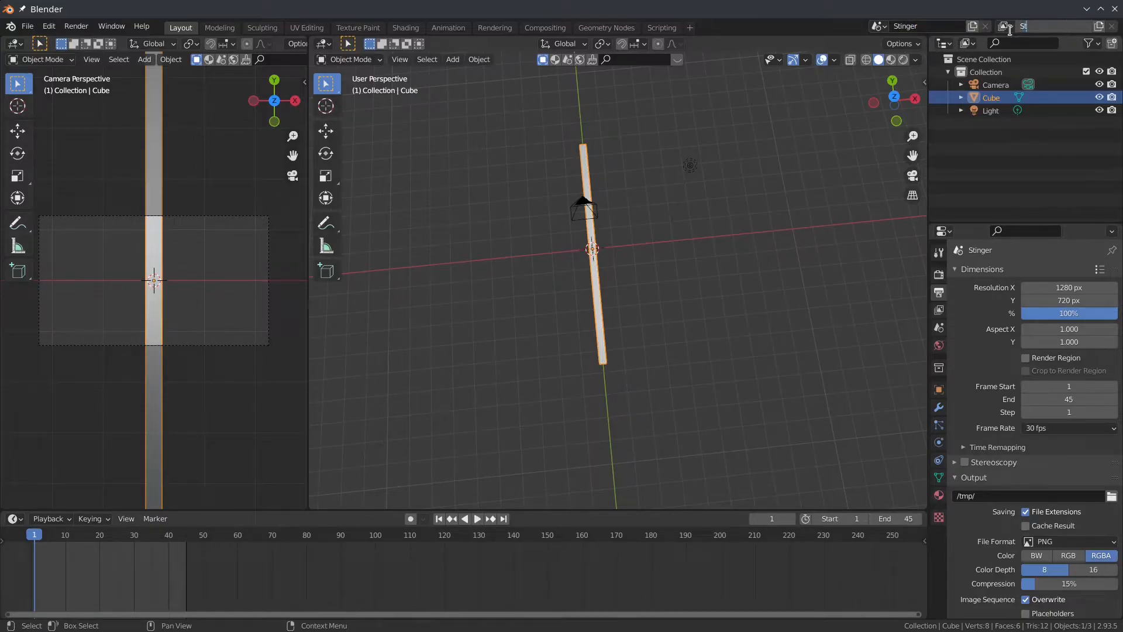
key(Return)
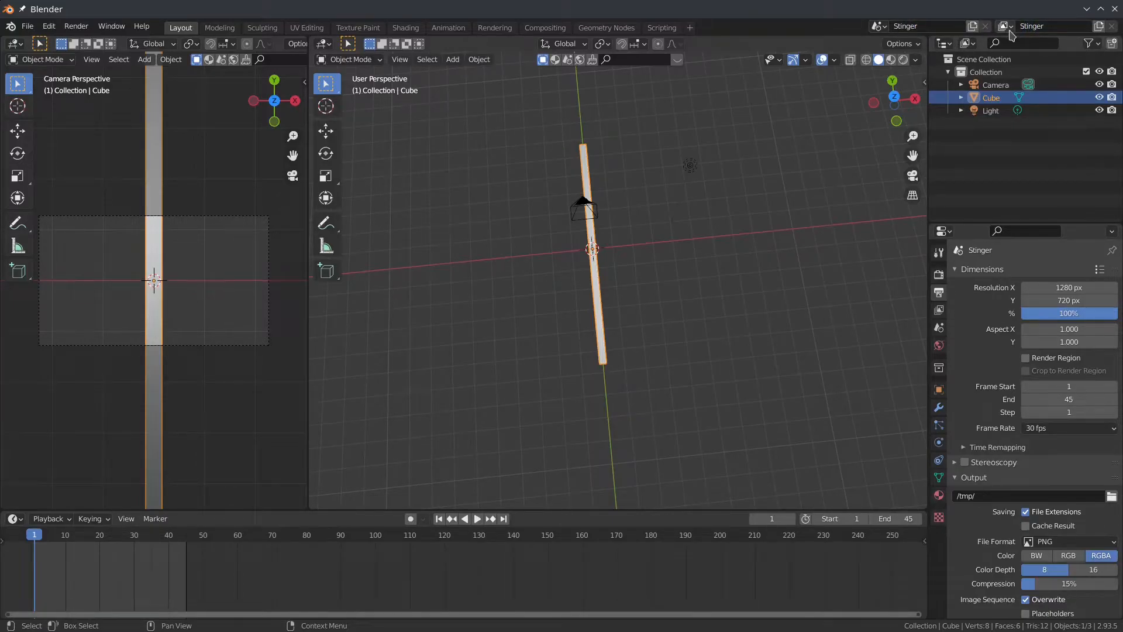
Move the cube into a new collection named Stinger.
key(m)
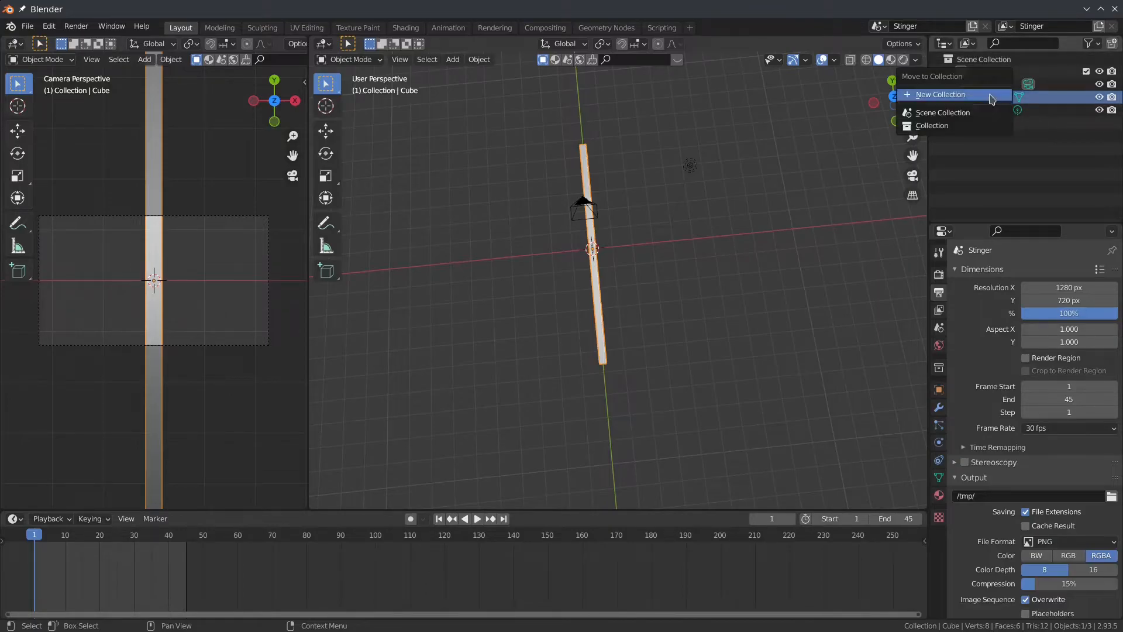
click(993, 94)
key(ctrl+a)
text(Stinge)
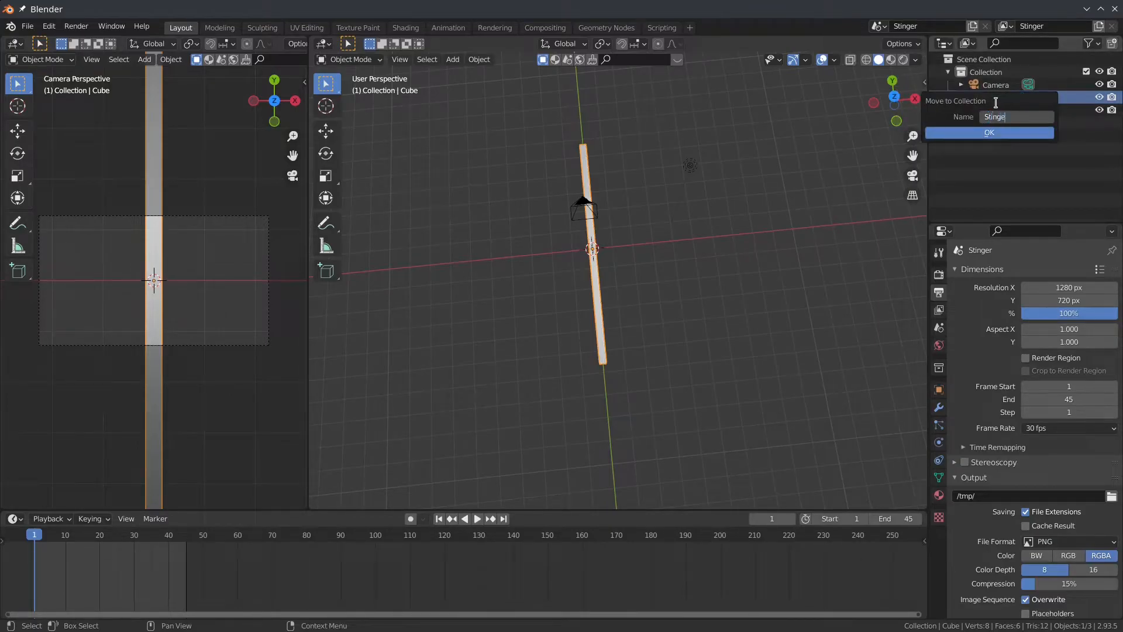
key(Return)
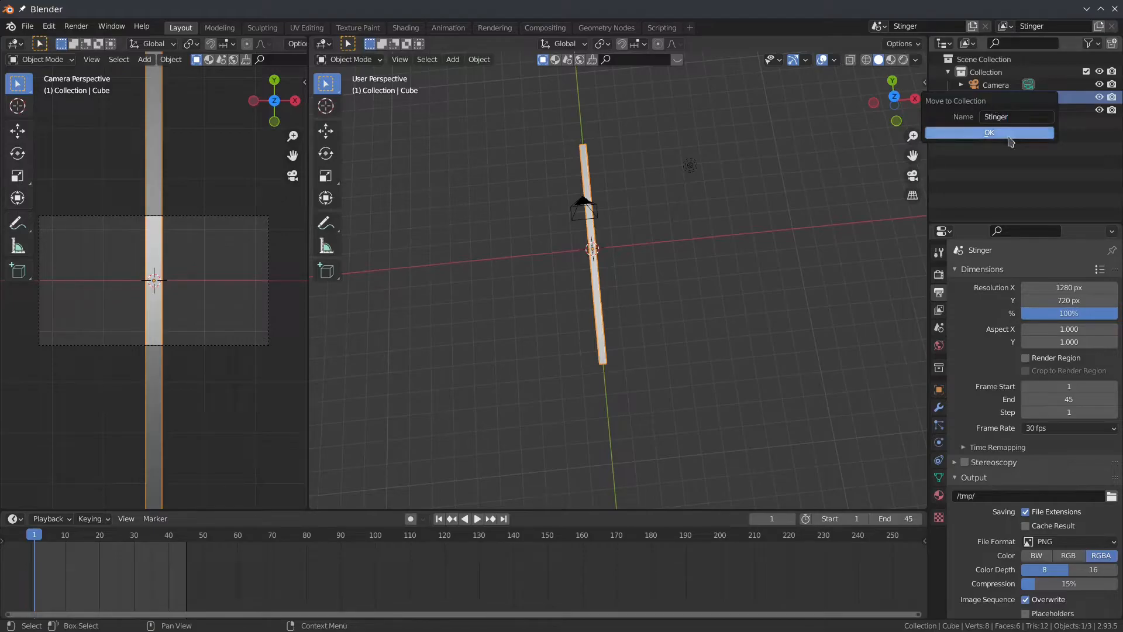
click(1005, 135)
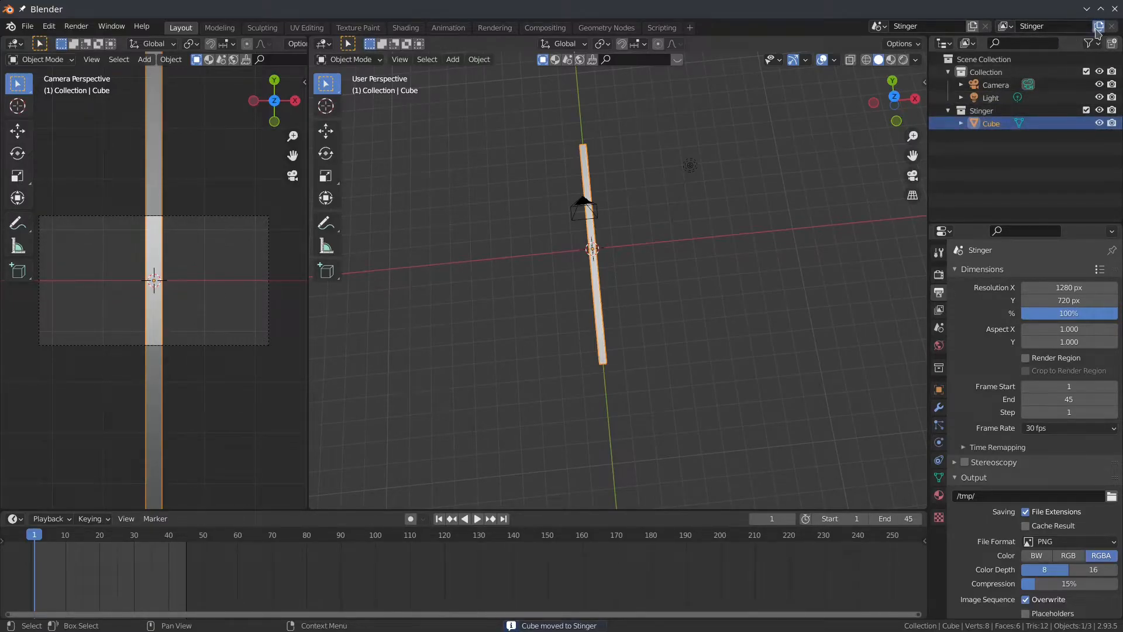
Add a new view layer and name it Mask.
click(1098, 27)
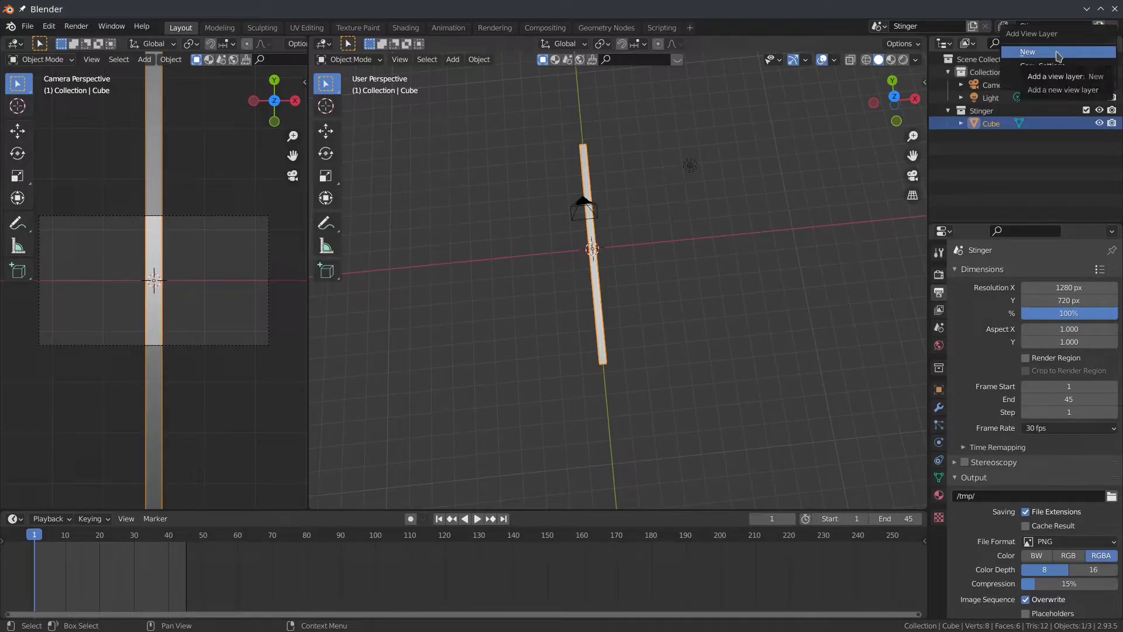
click(1061, 53)
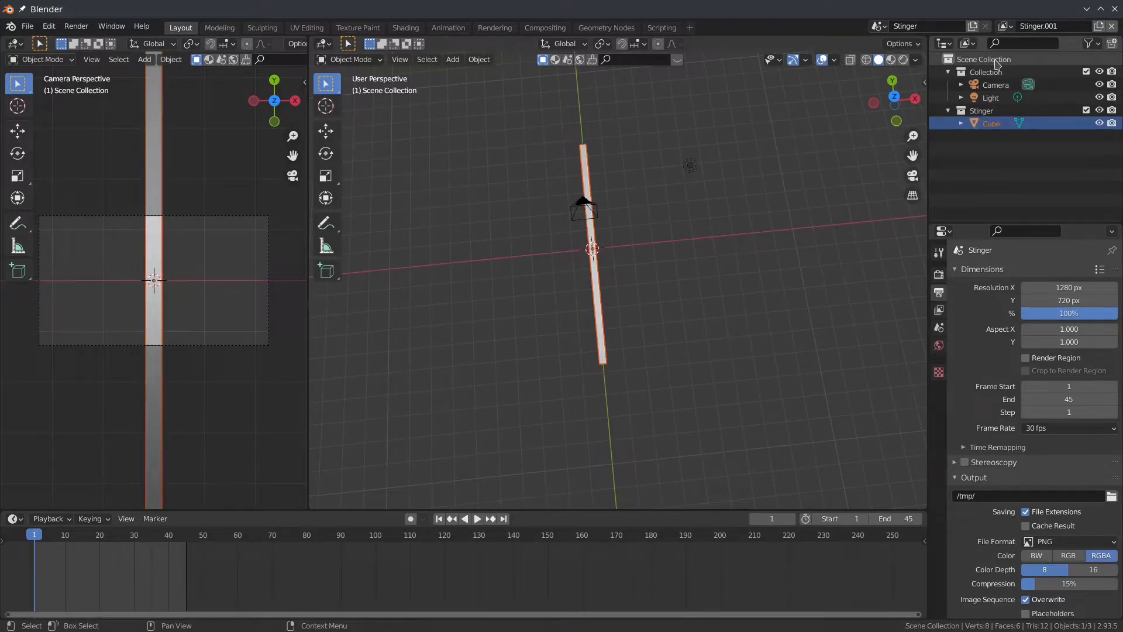
click(1084, 28)
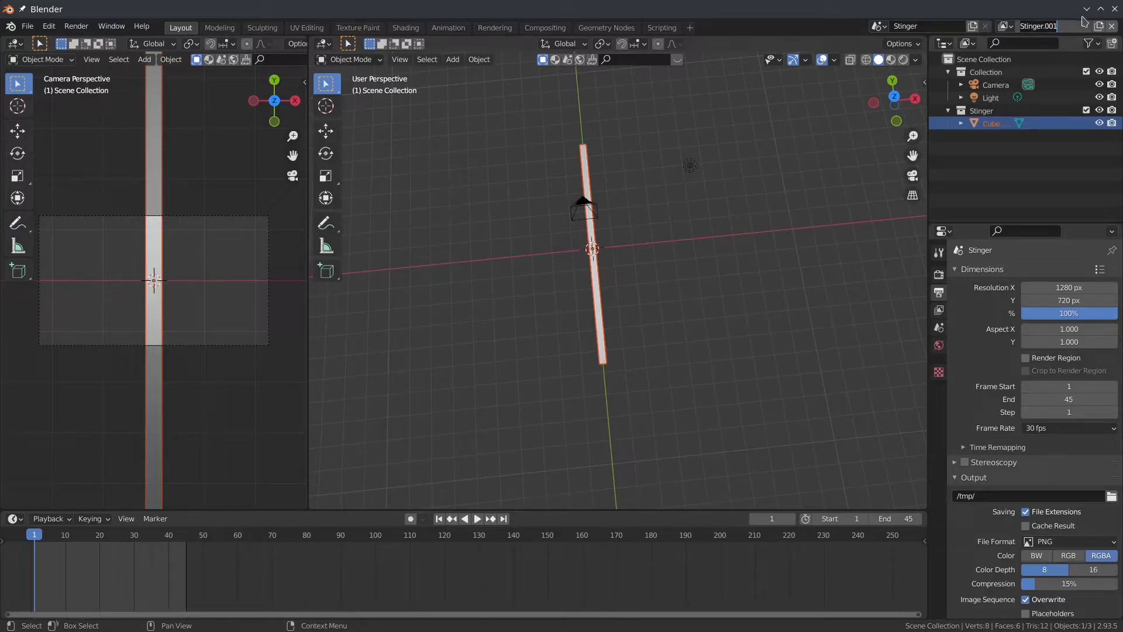
key(Return)
Create a new collection under the Scene Collection and rename it Mask.
click(991, 149)
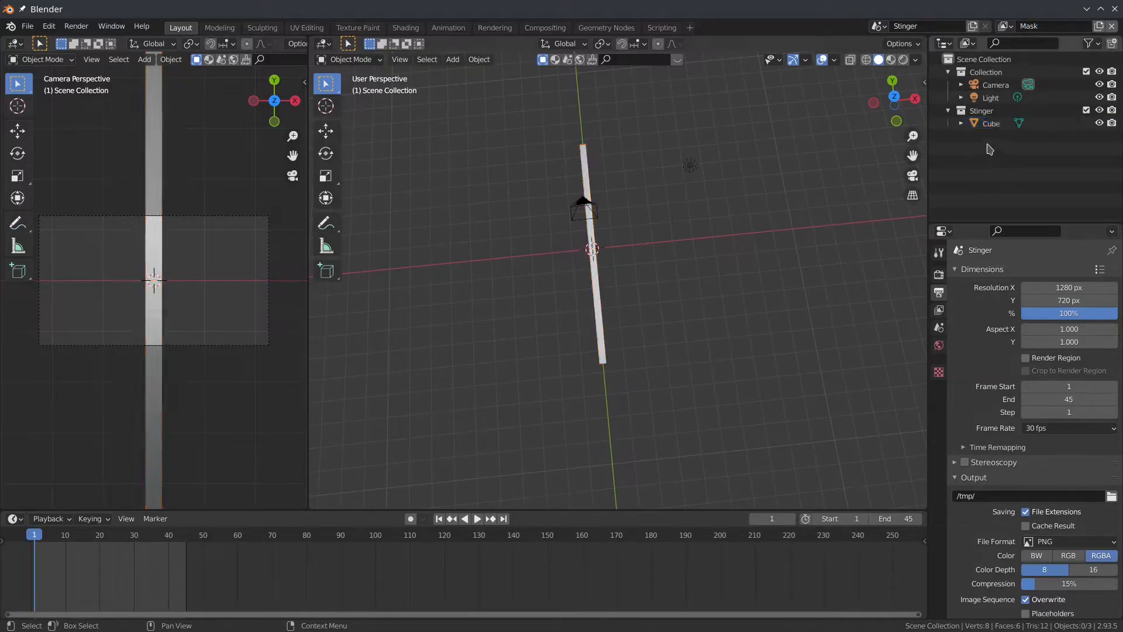
key(m)
right_click(986, 159)
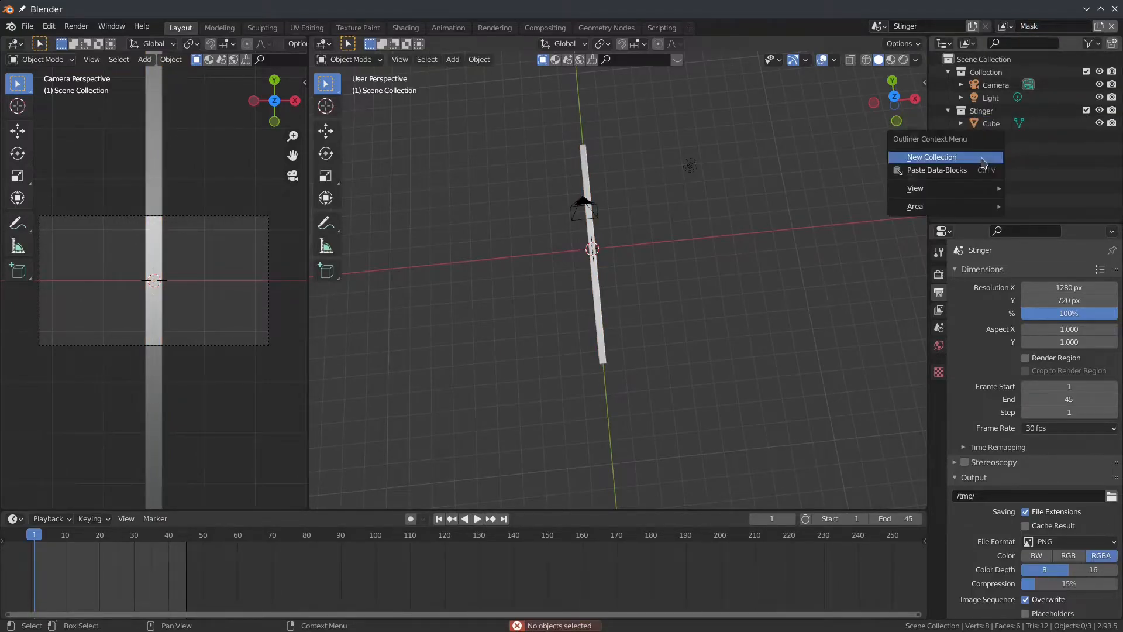
click(986, 156)
double_click(975, 135)
text(Mask)
key(Return)
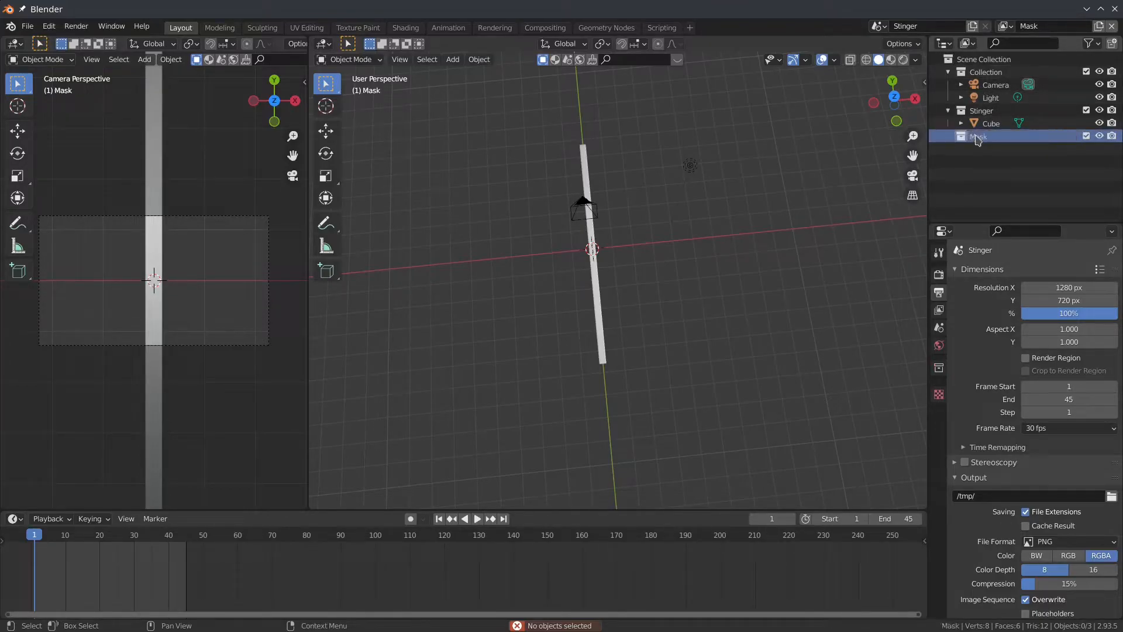
Move the bar along X to about -3.04 m, outside the camera frame, and insert a location keyframe at frame 1.
click(991, 123)
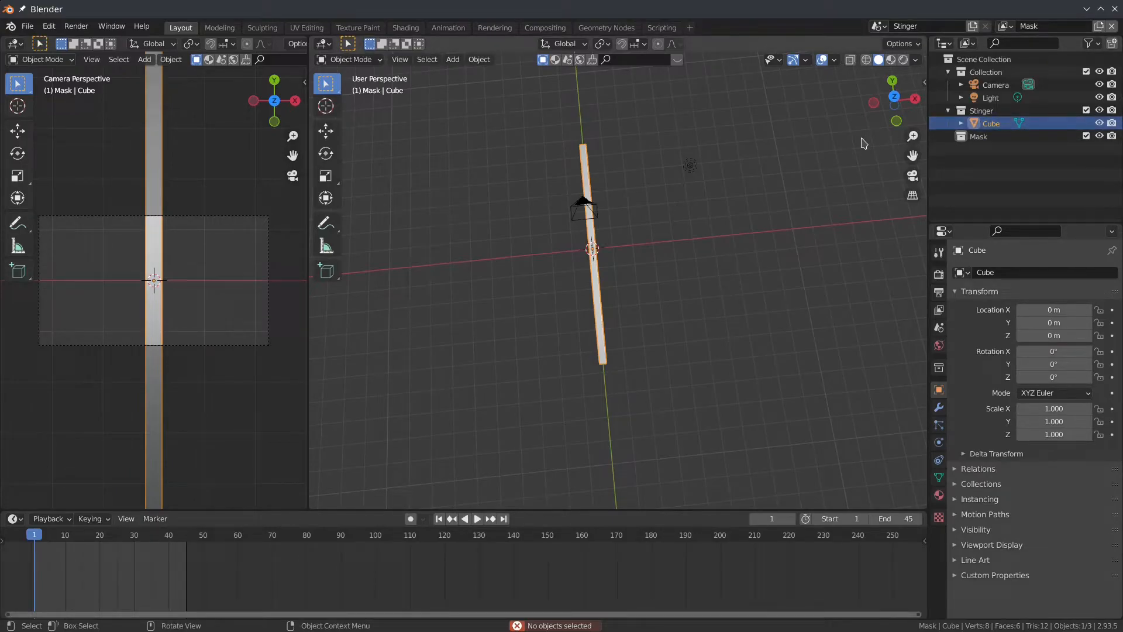
middle_drag(359, 582, 490, 527)
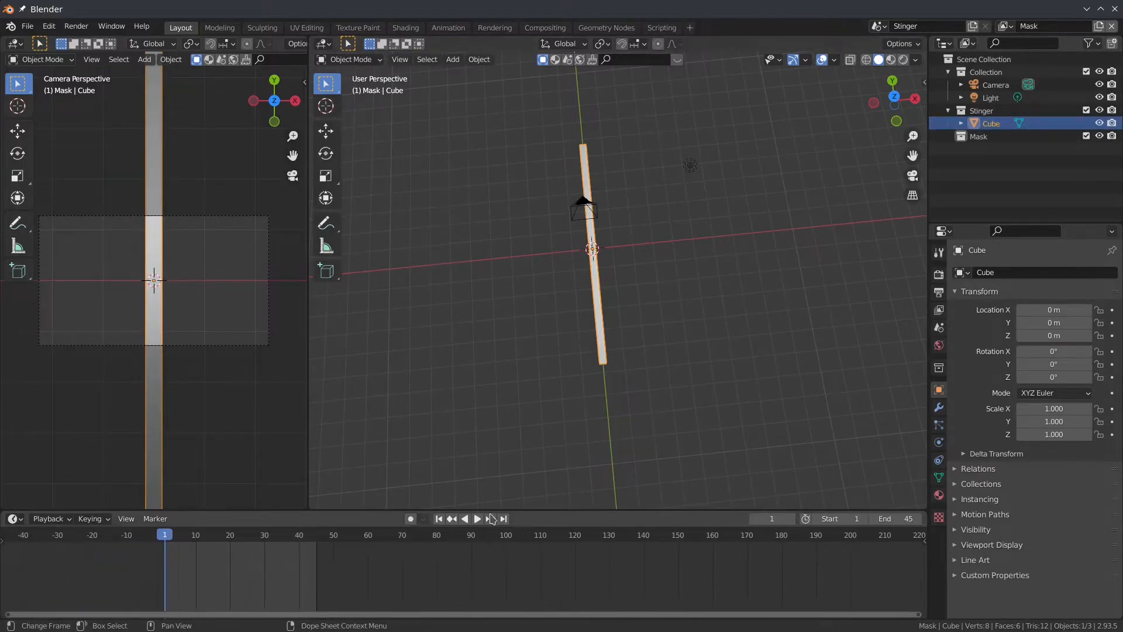
mouse_move(176, 250)
shift+middle_down()
mouse_move(213, 246)
mouse_move(194, 242)
shift+middle_up()
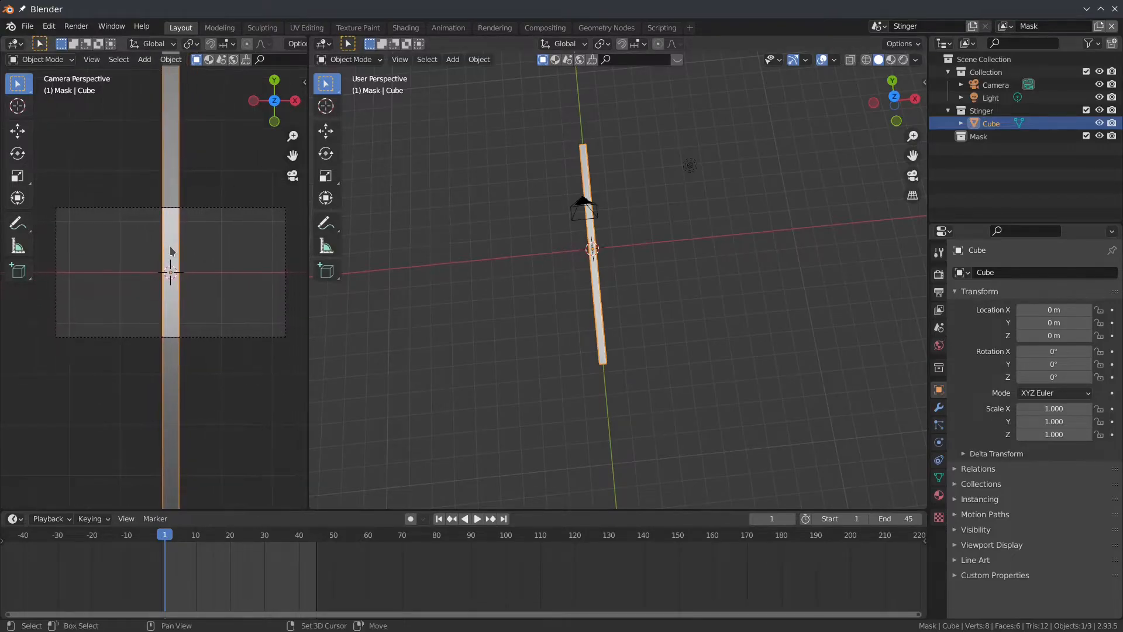
key(g)
key(x)
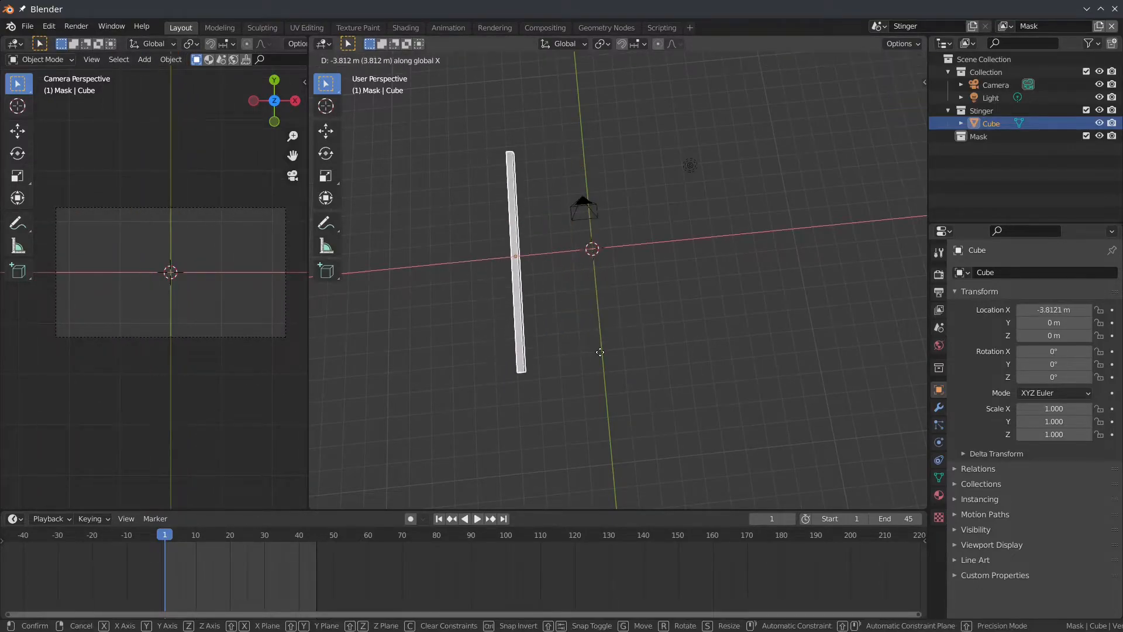
click(613, 360)
key(i)
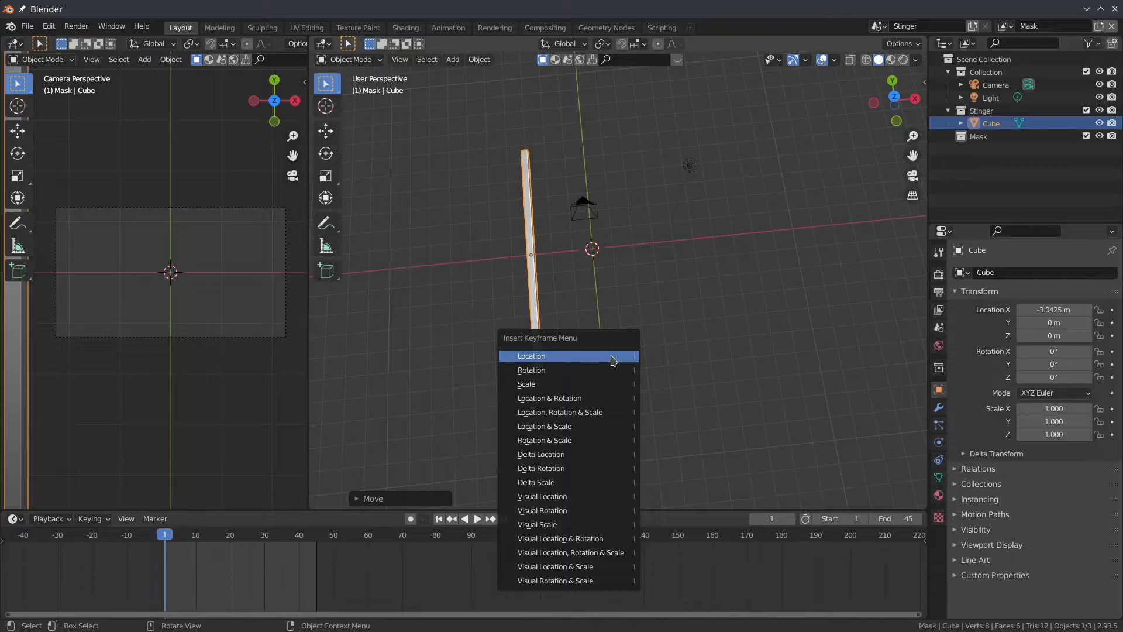
click(614, 360)
At frame 46, move the bar along X to about 2.93 m, past the camera frame, and insert a location keyframe.
drag(165, 535, 320, 535)
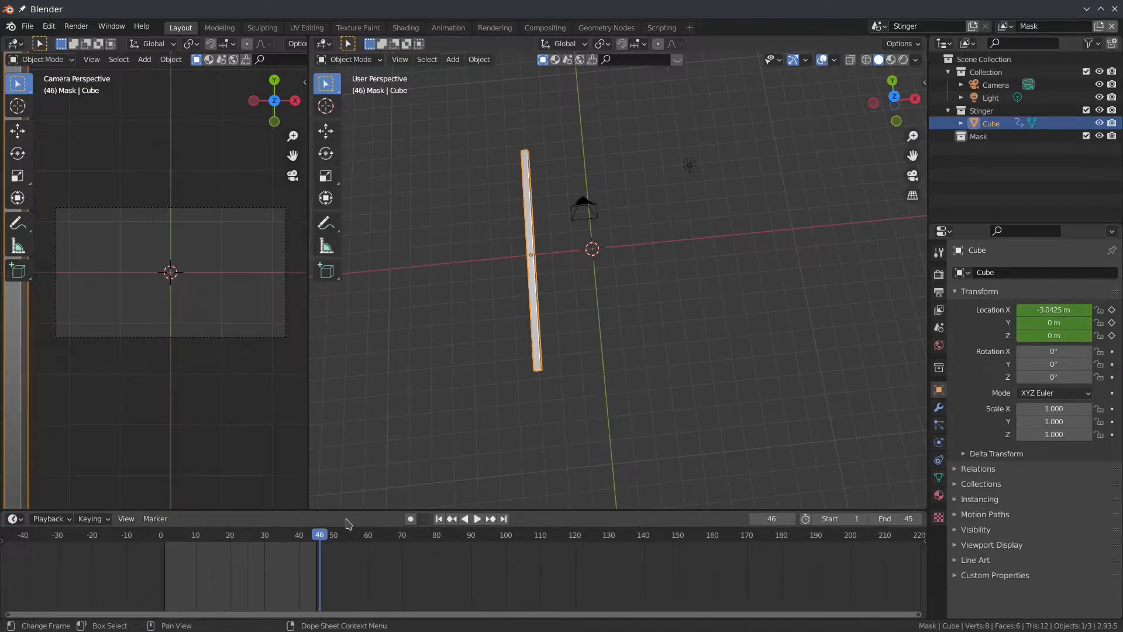
key(g)
key(Escape)
key(g)
key(x)
click(703, 388)
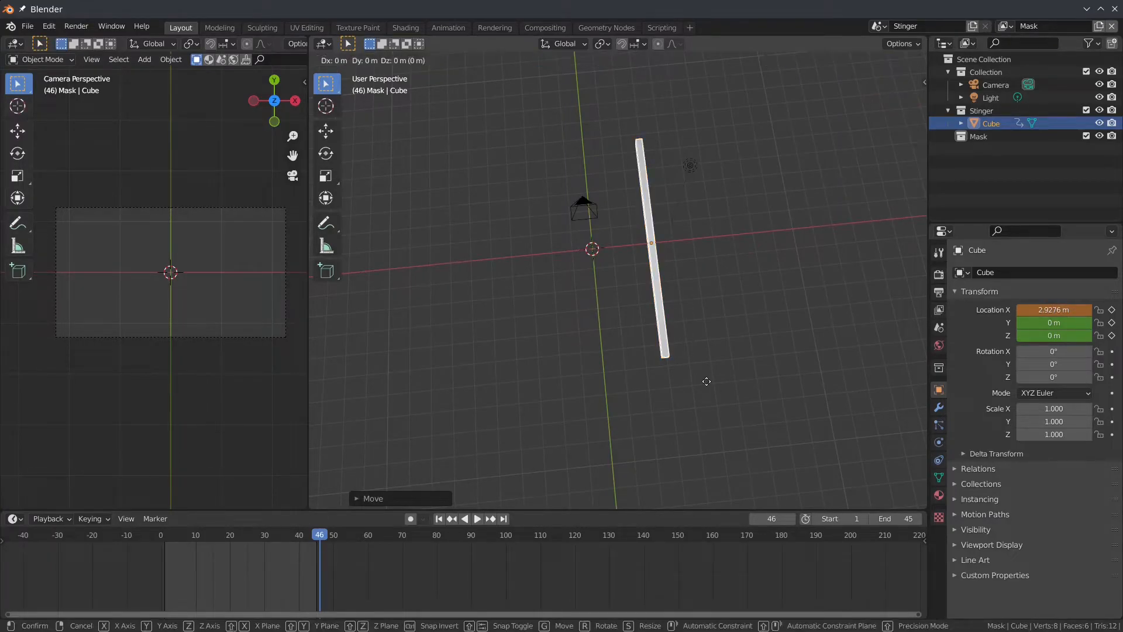
key(i)
click(706, 384)
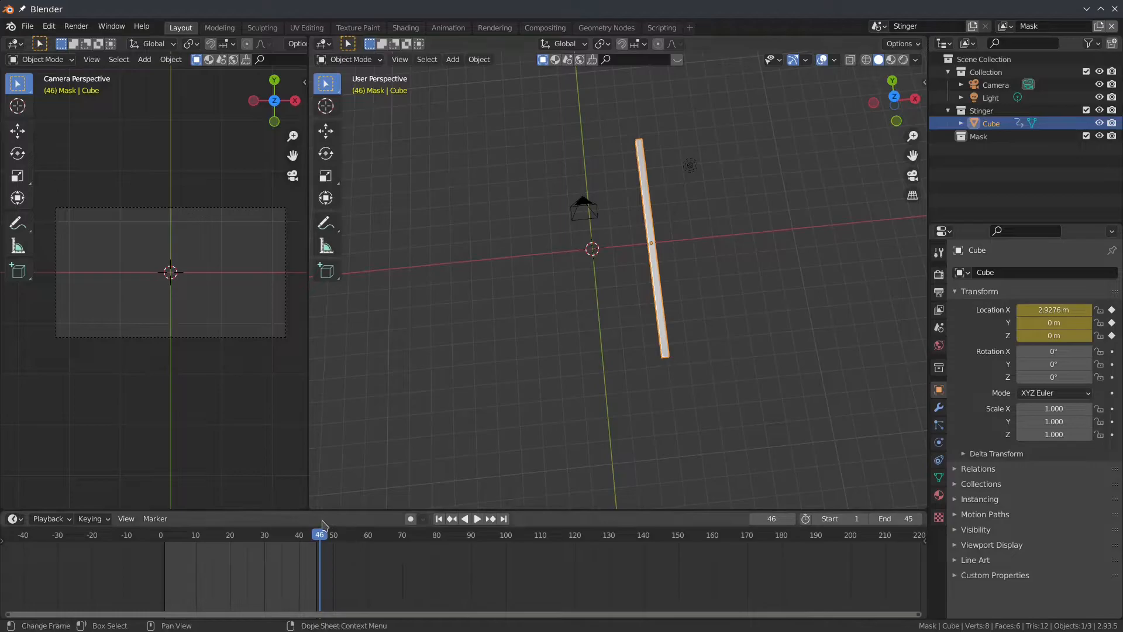
Show the timeline's keyframe channels, move the bar's last keyframe to frame 45 and play the animation.
key(space)
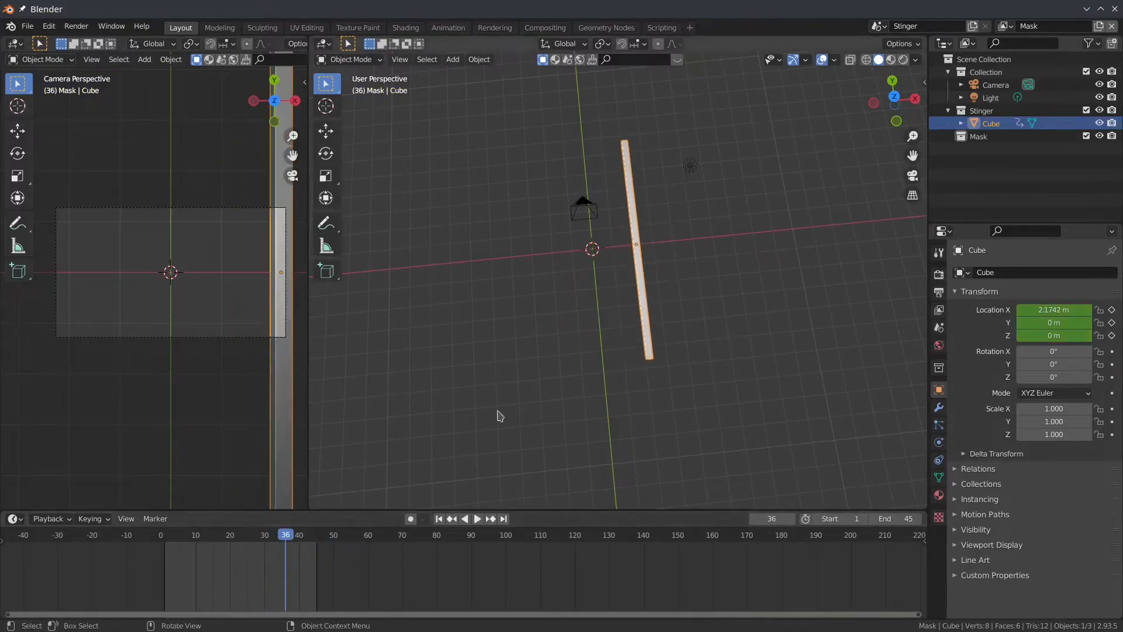
click(5, 539)
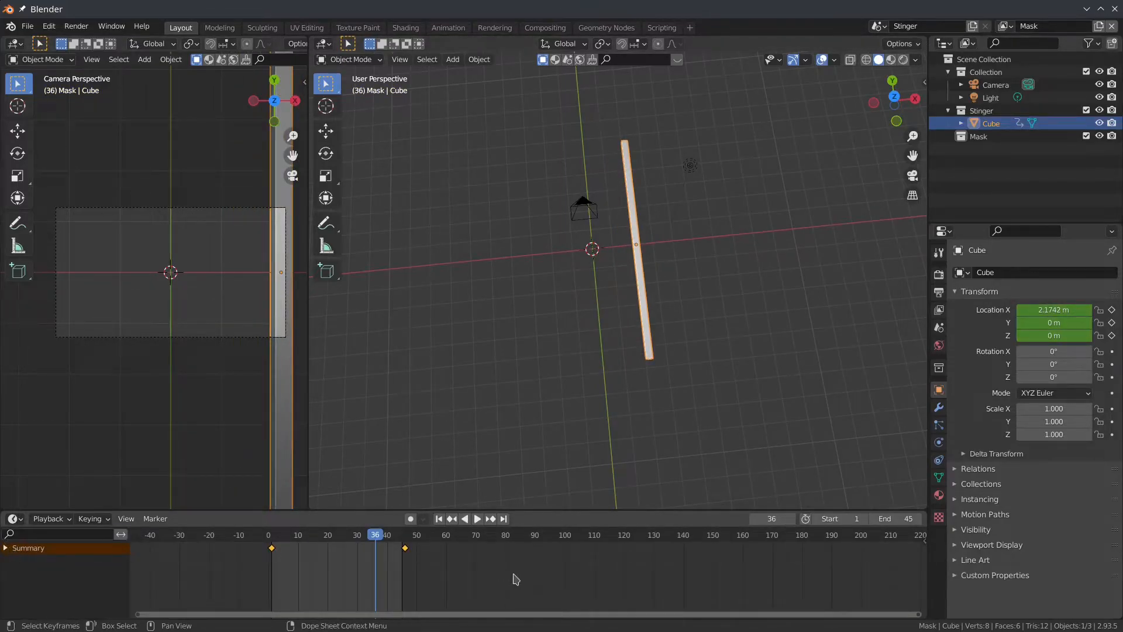
click(478, 571)
key(g)
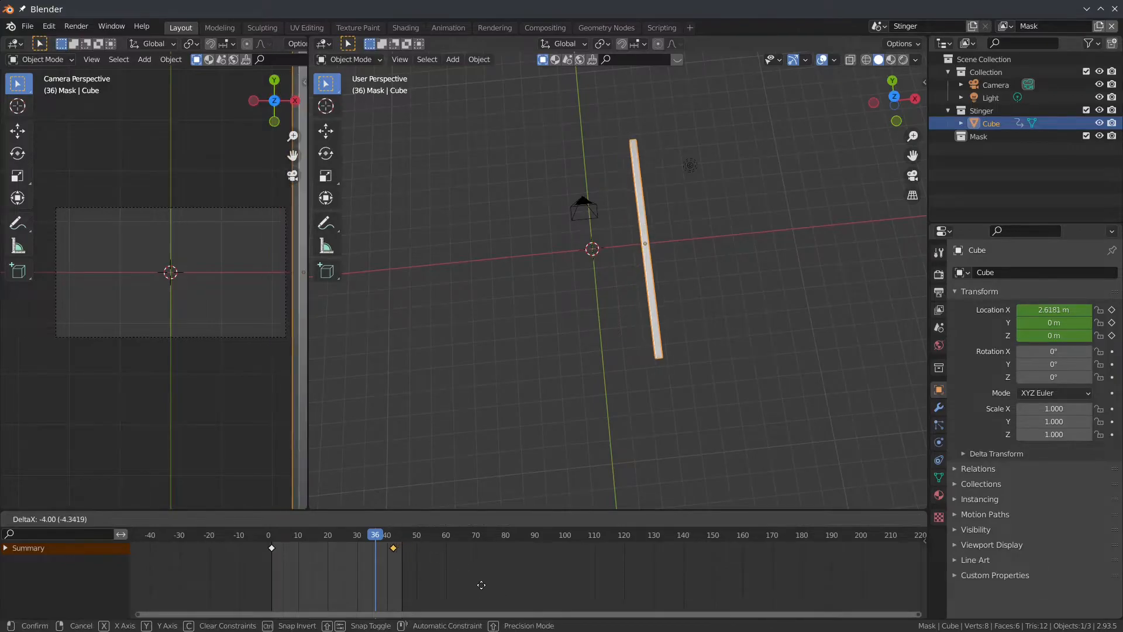
click(489, 588)
key(g)
click(492, 588)
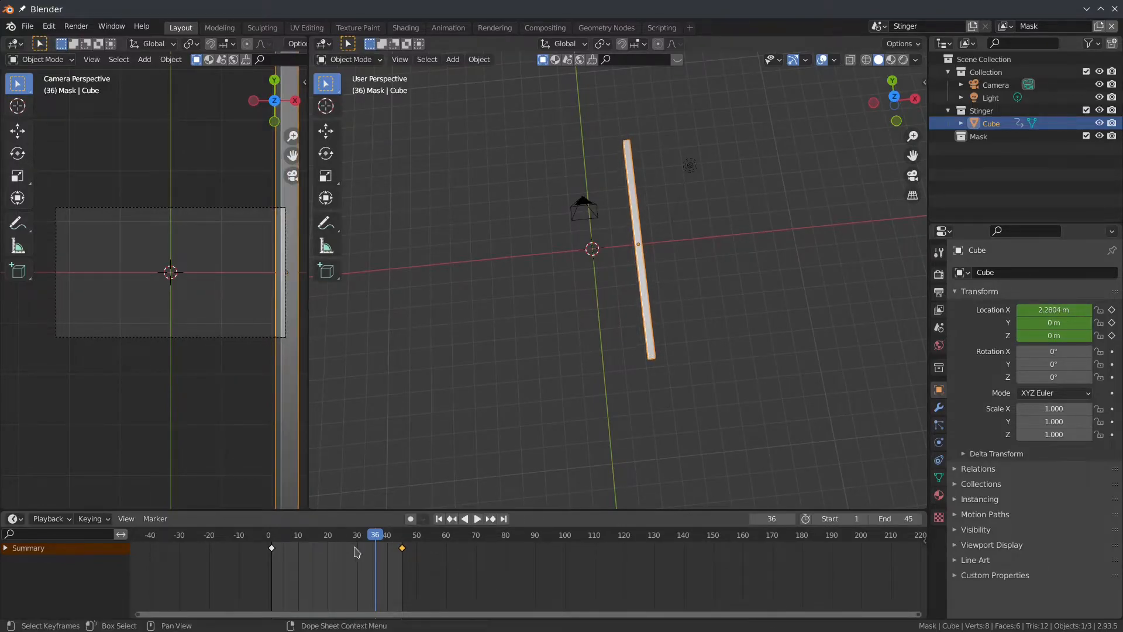
key(space)
key(space)
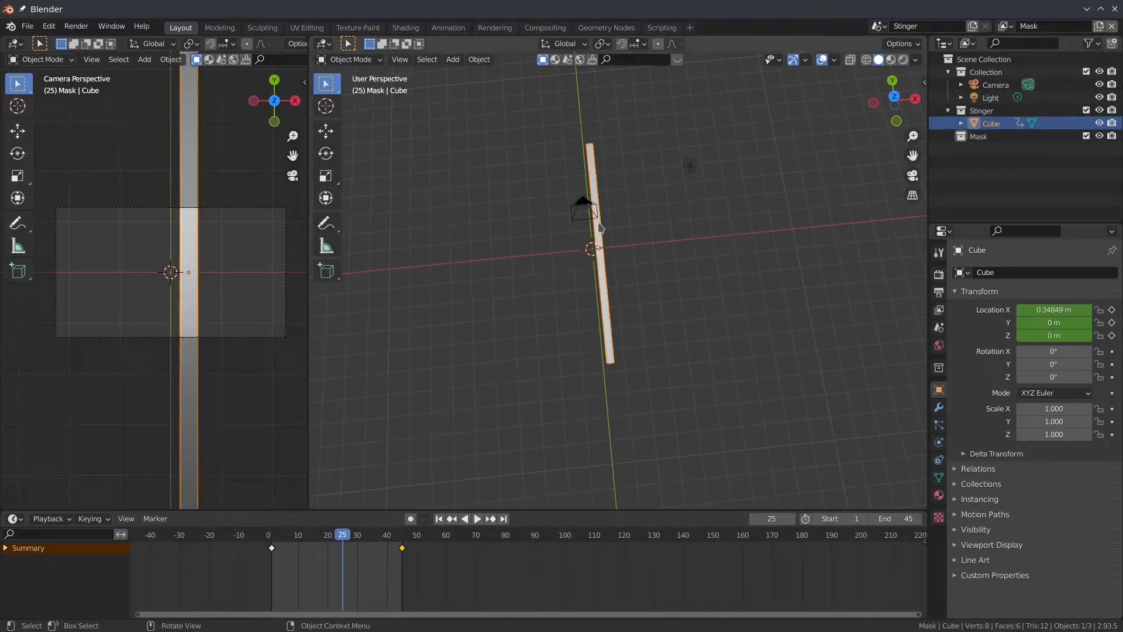
Duplicate the keyframed bar in place, leaving the copy at the same position as the original.
click(702, 272)
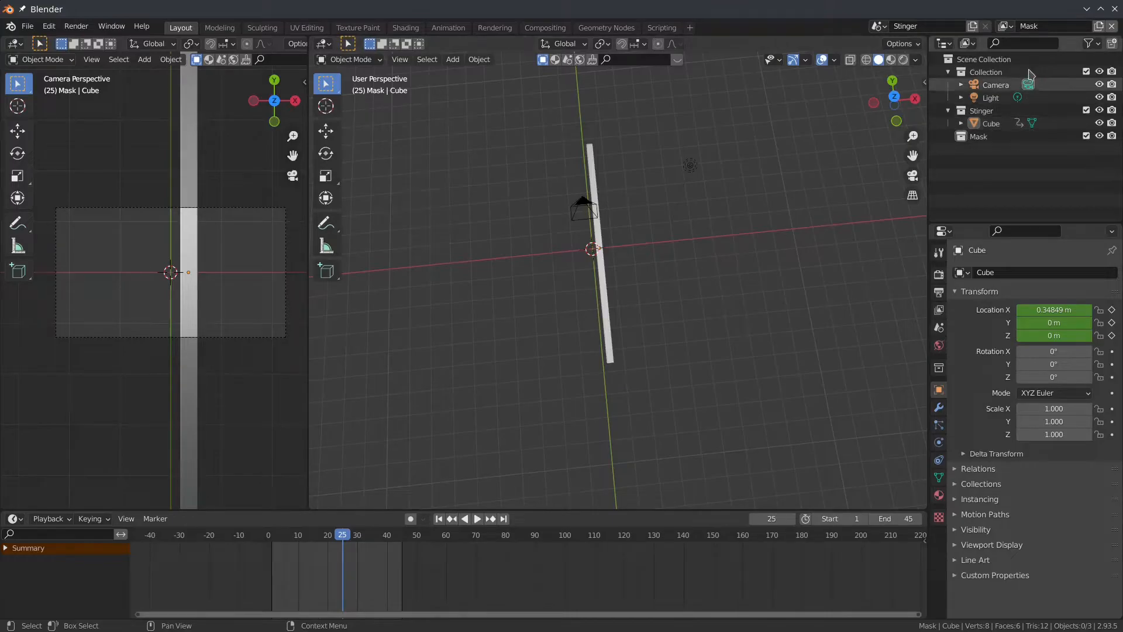
click(609, 348)
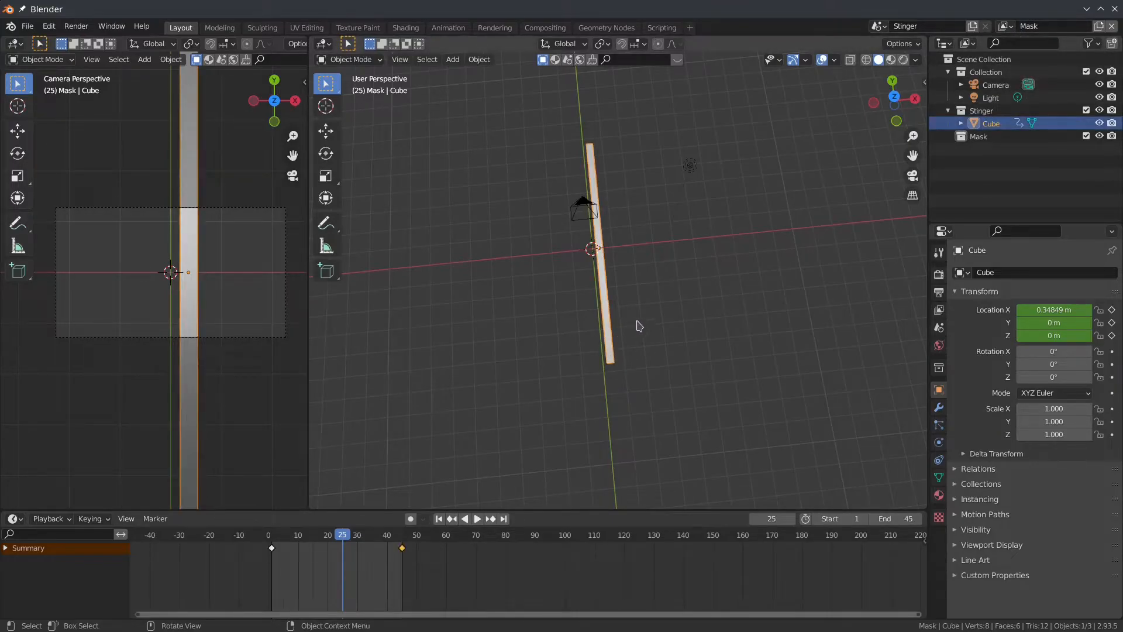
right_click(609, 297)
click(527, 286)
key(shift+d)
key(Escape)
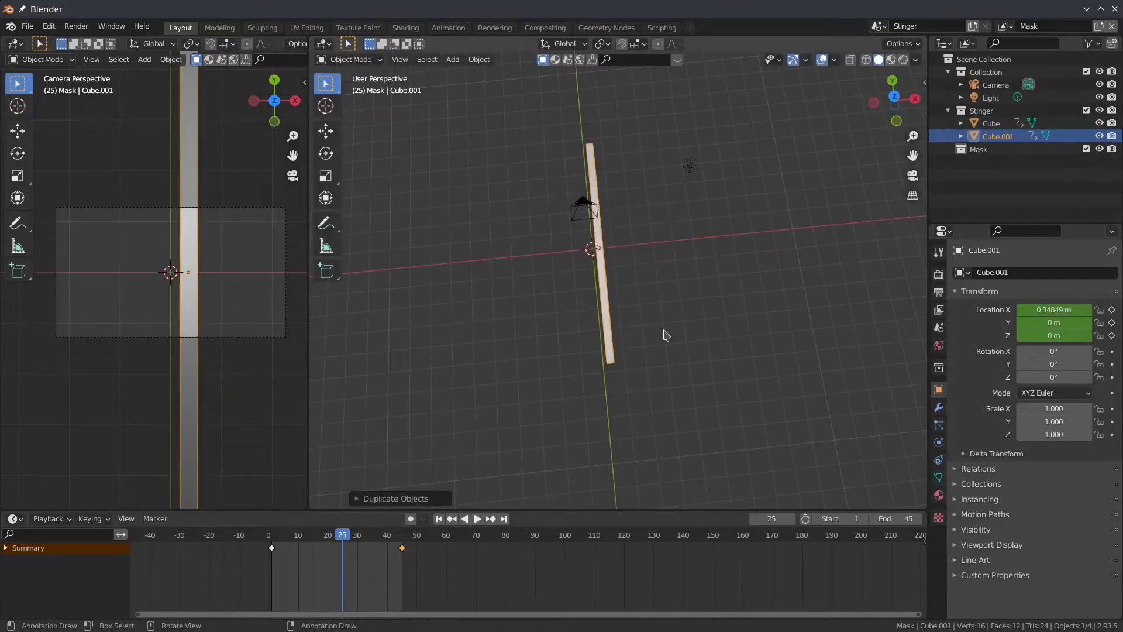
In Edit Mode, stretch the duplicate's negative-X side far along negative X so it becomes a wide slab extending beyond the camera frame.
key(ctrl+Tab)
click(690, 290)
middle_drag(690, 291, 559, 148)
shift+click(559, 157)
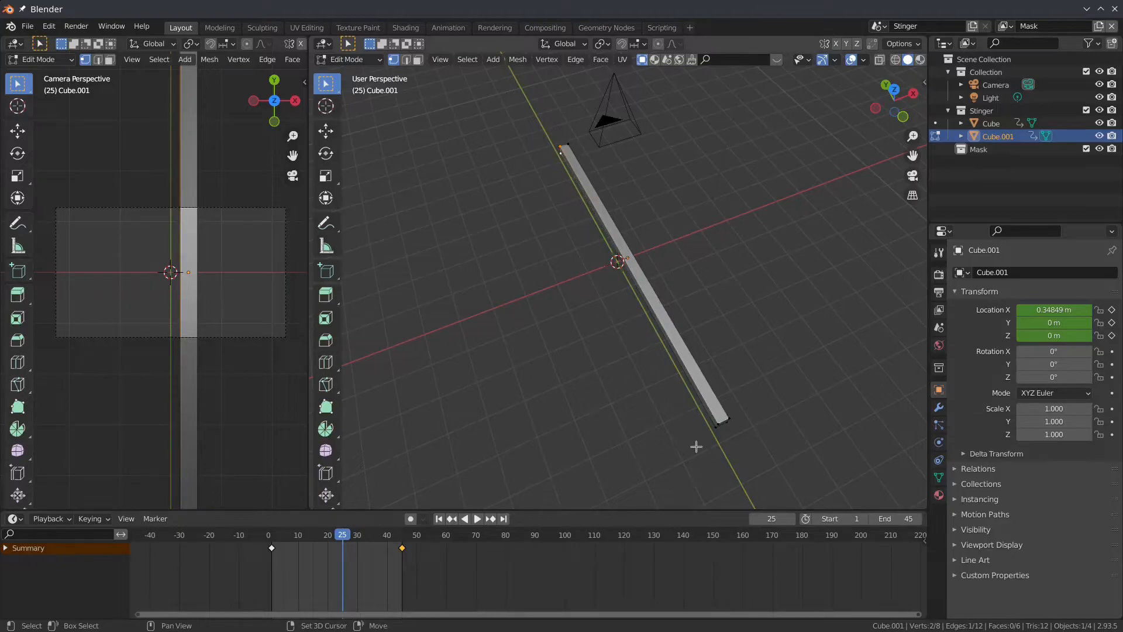
shift+click(720, 425)
middle_drag(750, 429, 748, 398)
key(e)
key(x)
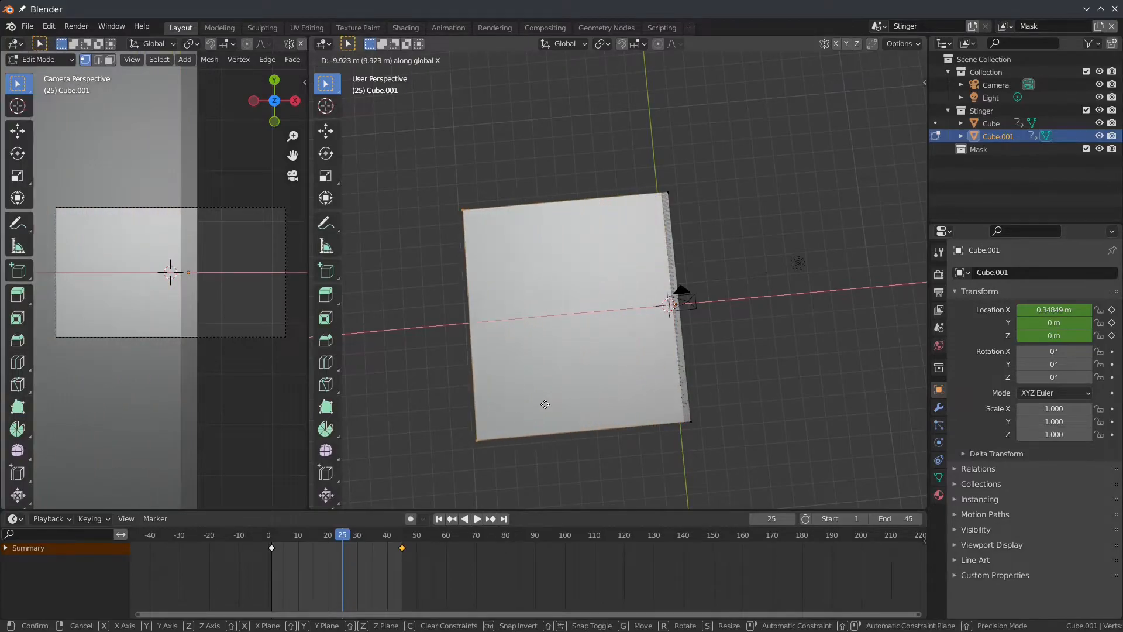
click(347, 421)
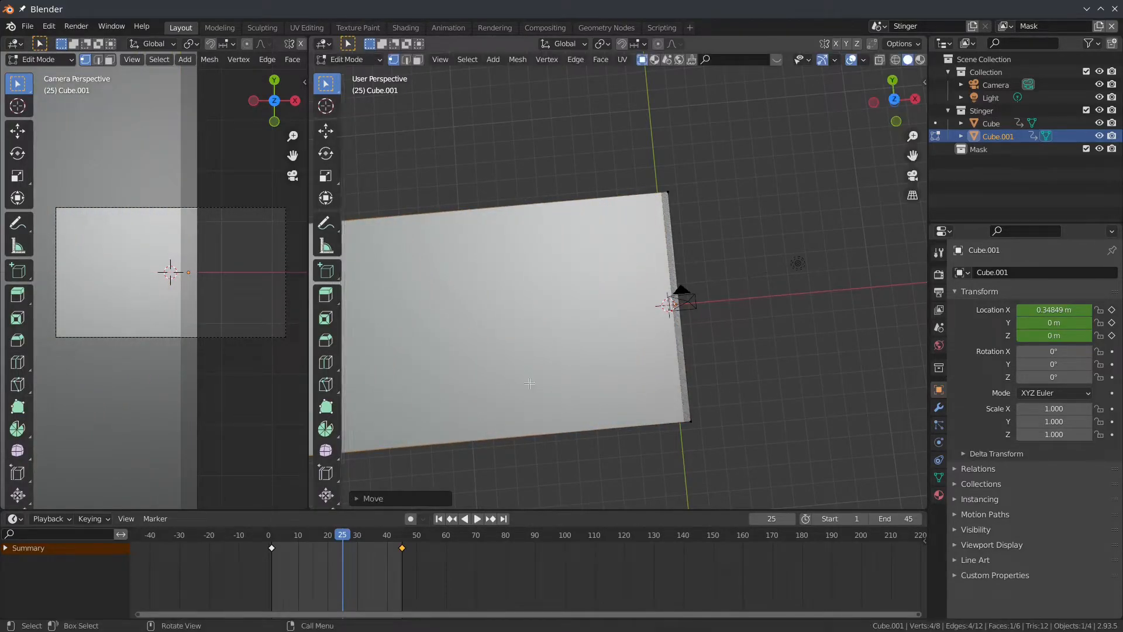
key(Tab)
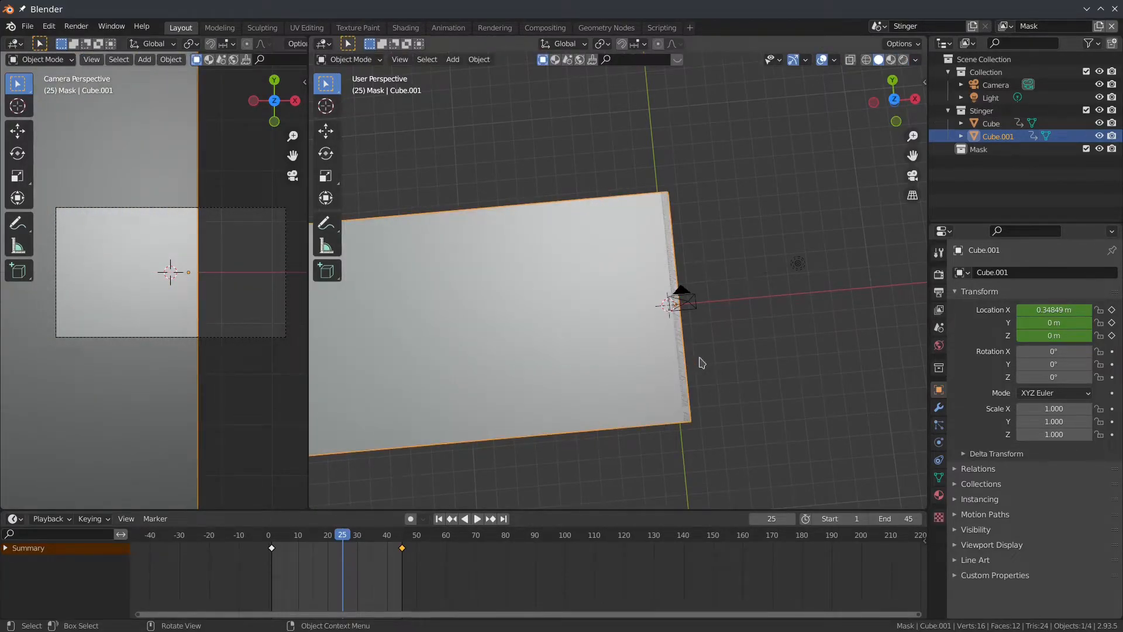
key(g)
key(x)
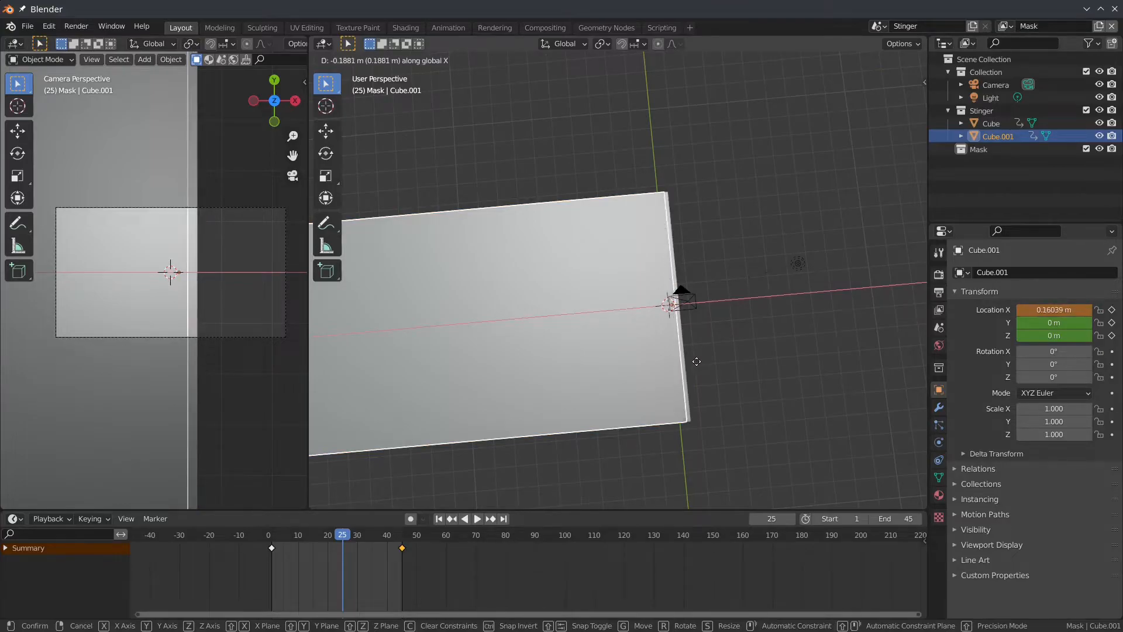
key(Escape)
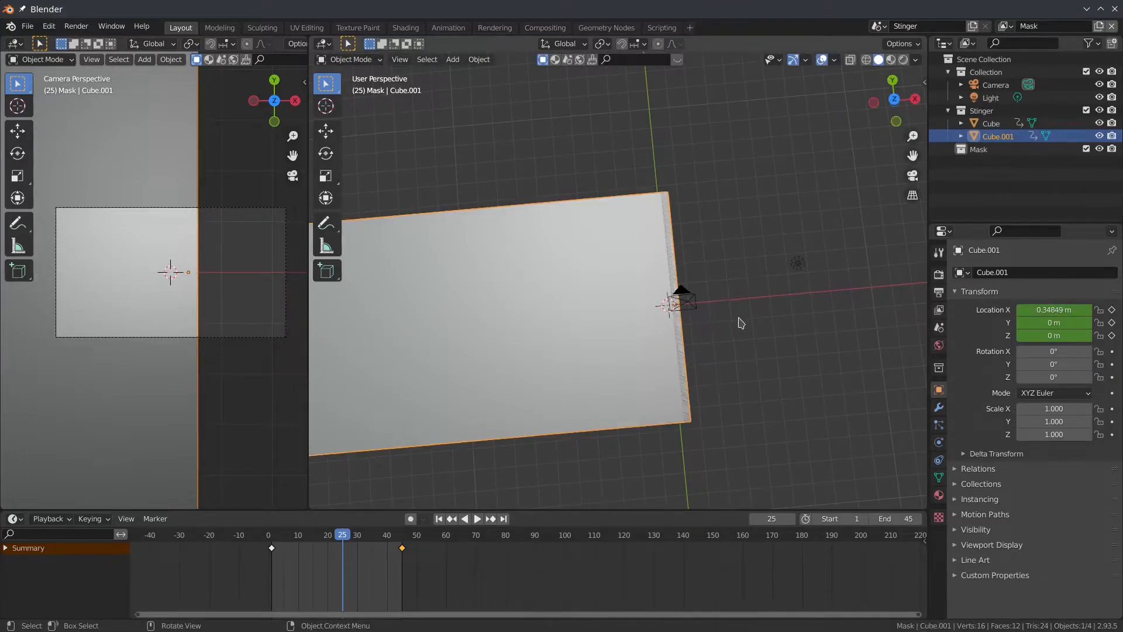
In Edit Mode, shift the slab's entire mesh slightly along negative X so its leading edge lies at the bar's centre.
key(Tab)
middle_drag(809, 326, 774, 311)
key(a)
key(g)
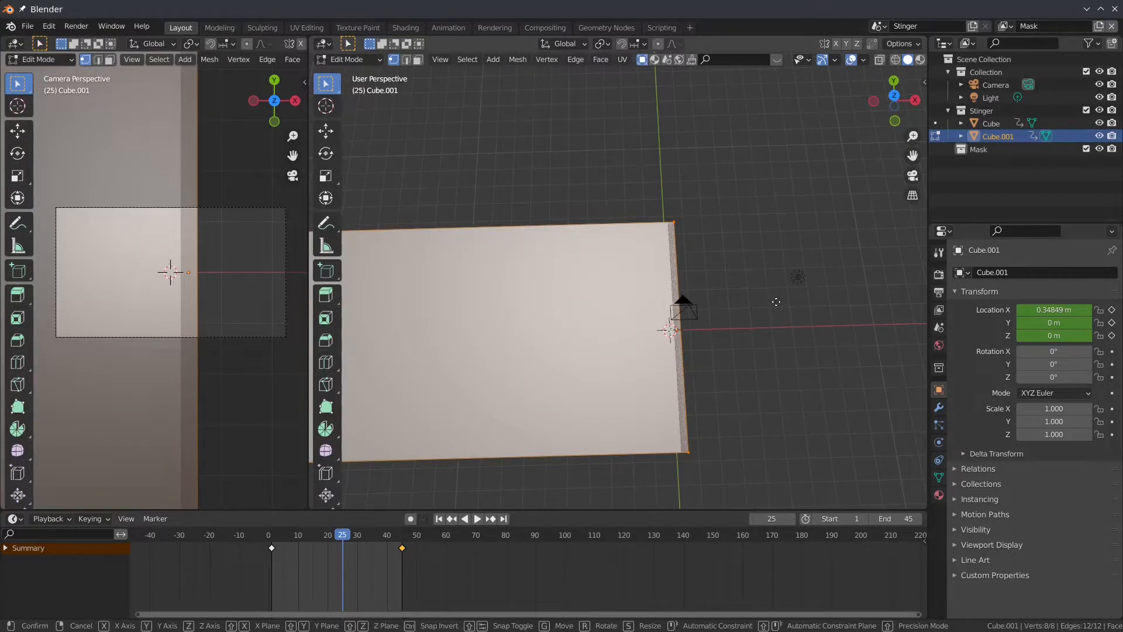
click(702, 308)
key(Tab)
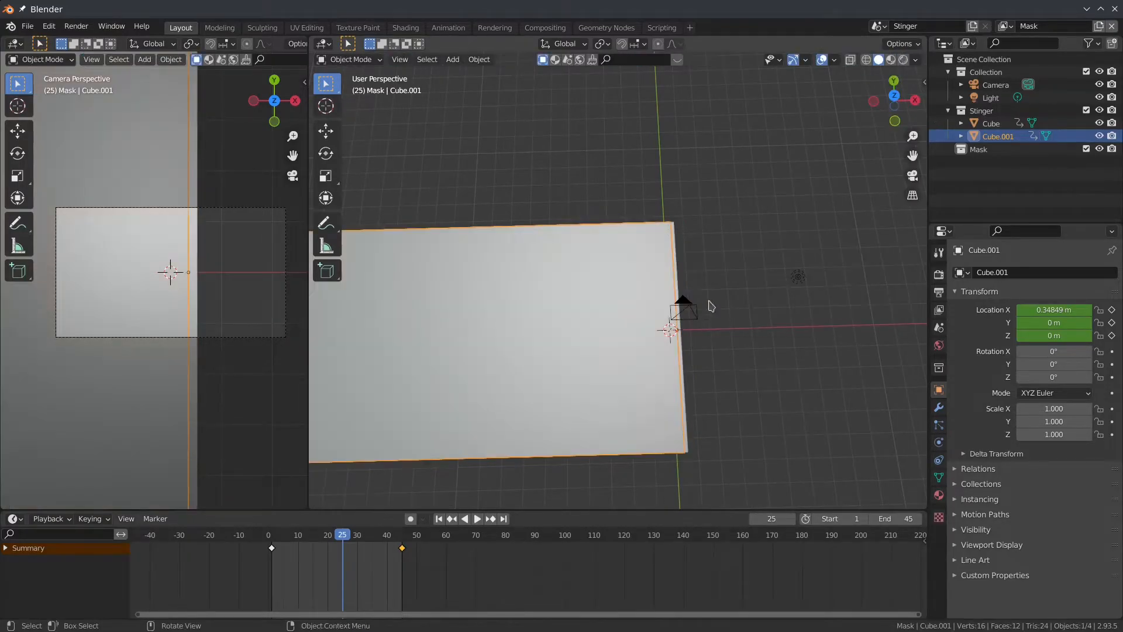
Scrub the animation back to frame 8 and examine how the slab follows the bar.
click(753, 300)
scroll(700, 338, up, 3)
shift+middle_drag(694, 355, 700, 316)
drag(344, 533, 292, 534)
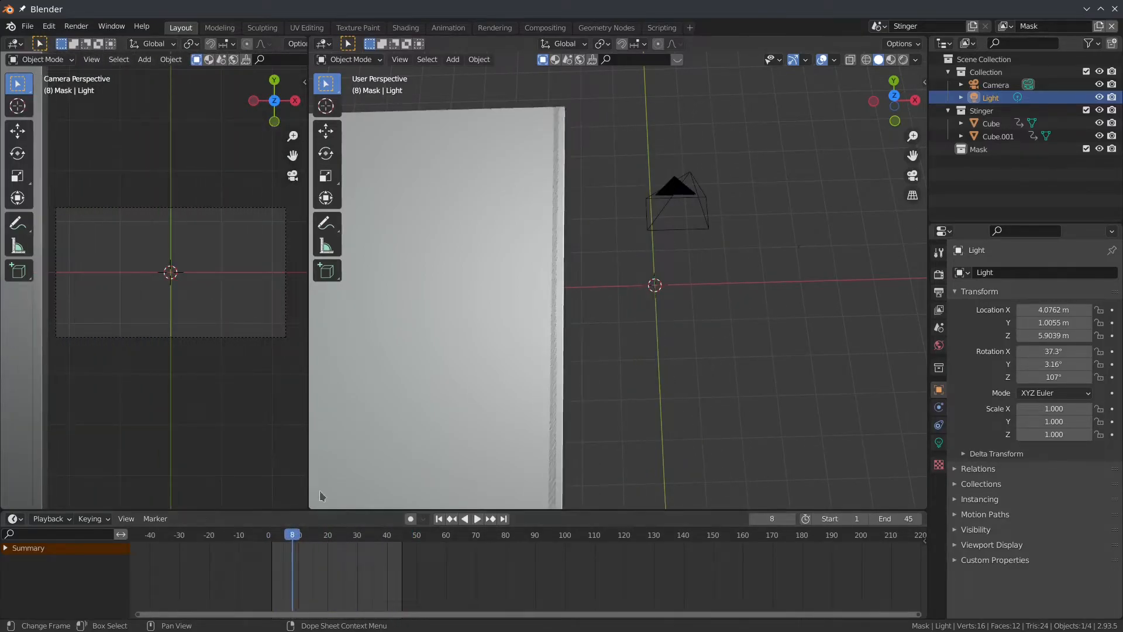
Move the slab Cube.001 from the Stinger collection into the Mask collection.
click(998, 124)
click(999, 138)
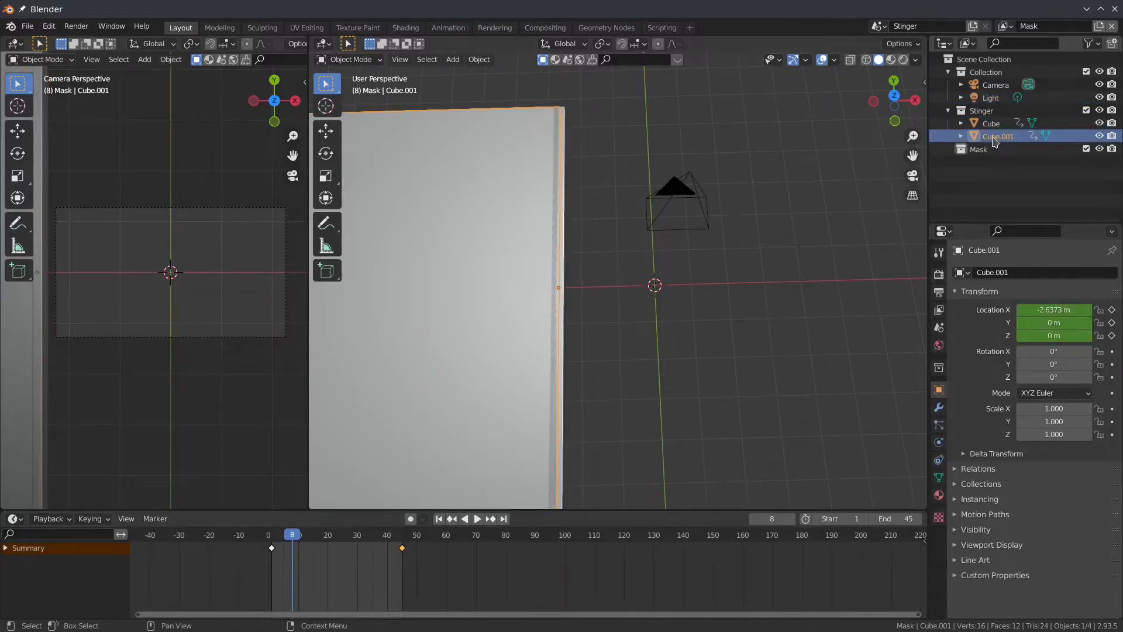
drag(988, 137, 988, 150)
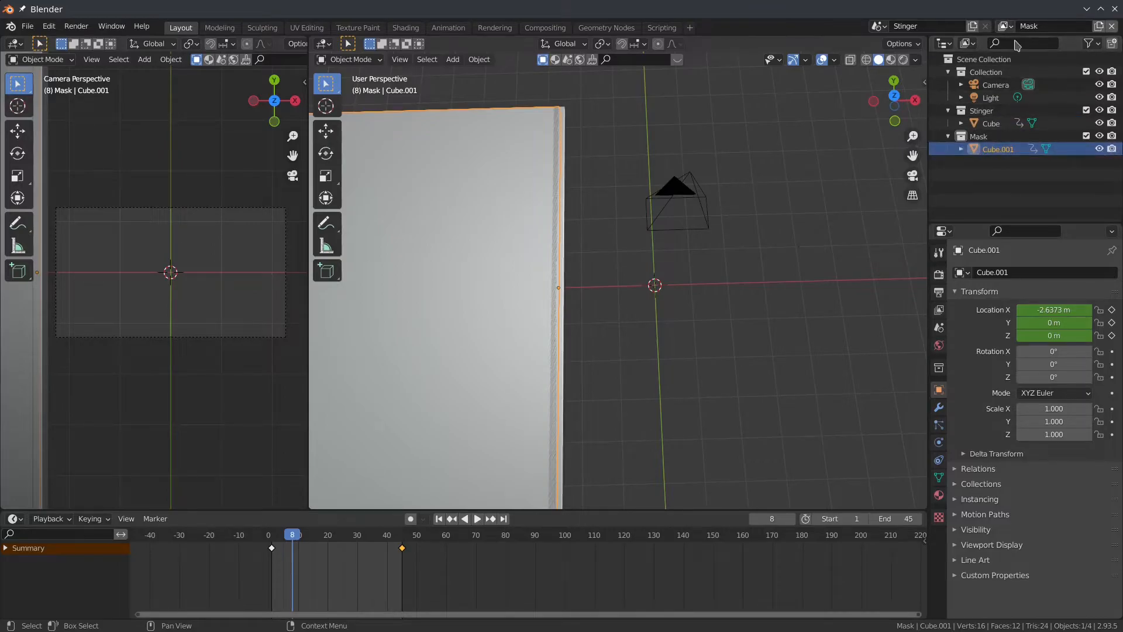
Exclude the Stinger collection from the Mask view layer and the Mask collection from the Stinger view layer.
click(1086, 110)
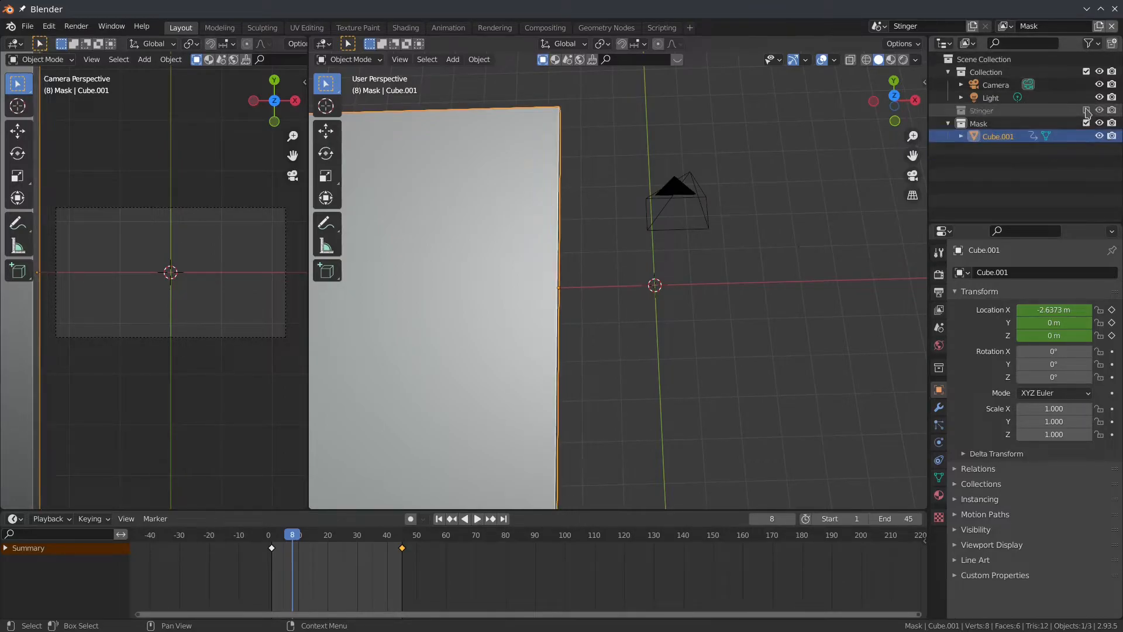
click(1006, 26)
click(872, 47)
click(1086, 136)
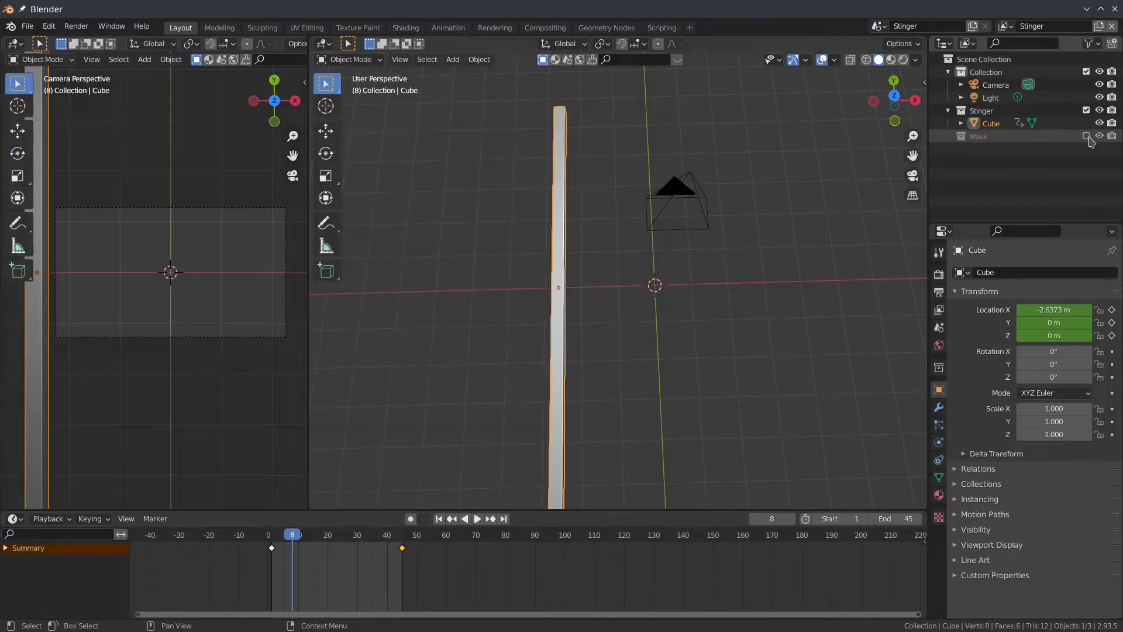
Scrub the animation between frames 8 and 24 to examine the bar's sweep through the camera frame.
middle_drag(484, 220, 562, 234)
scroll(163, 267, down, 2)
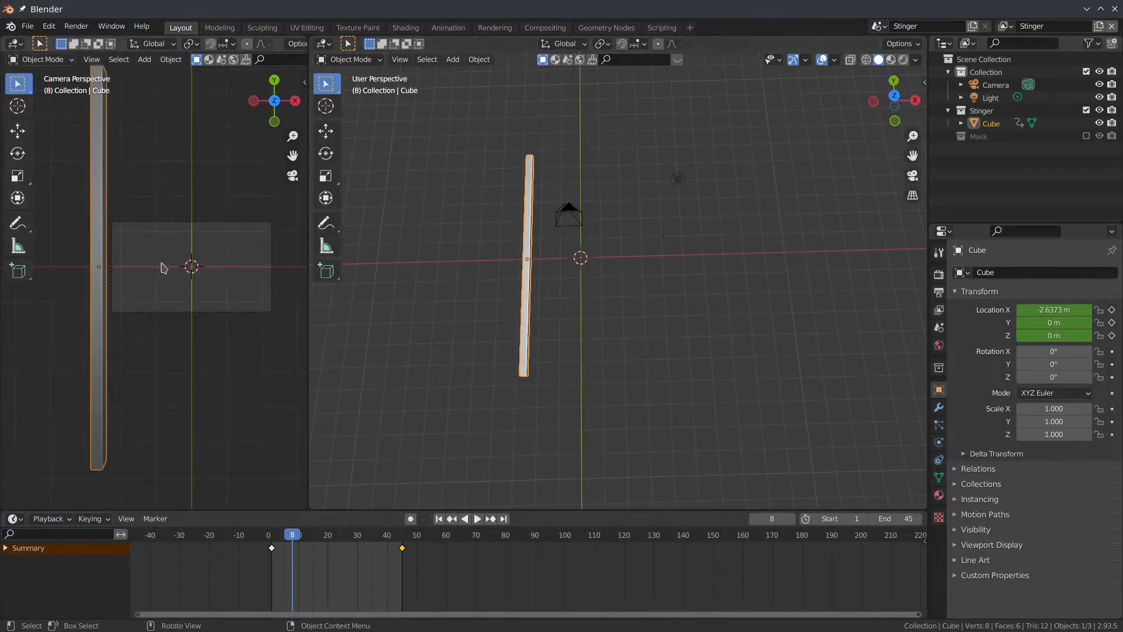
scroll(164, 267, up, 2)
alt+scroll(163, 268, down, 16)
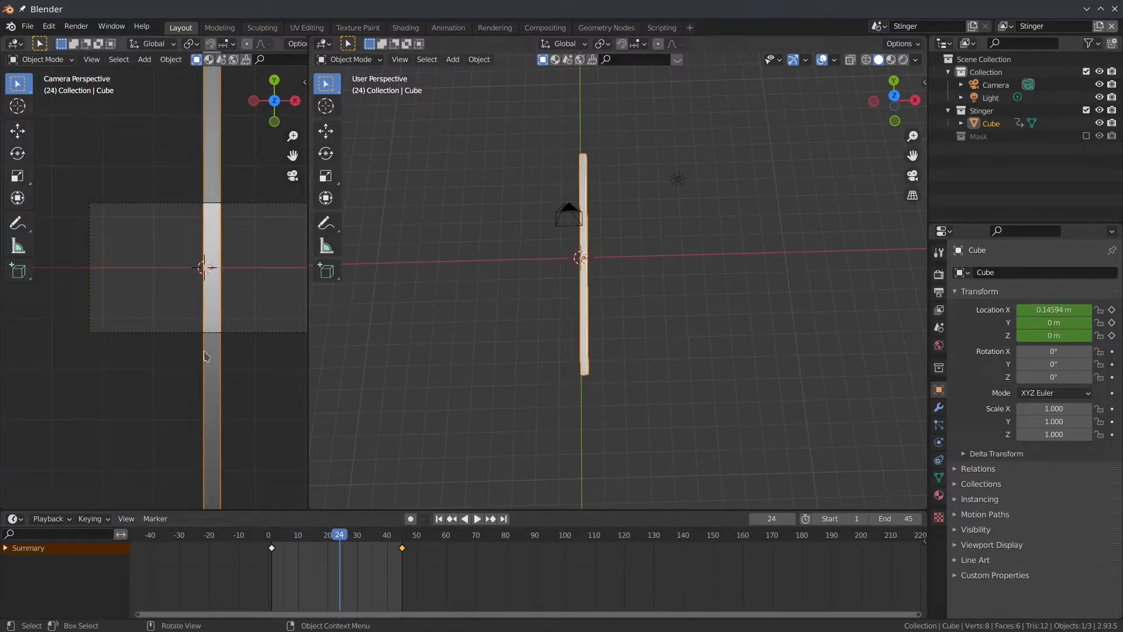
alt+scroll(202, 292, down, 2)
alt+scroll(196, 281, up, 8)
alt+scroll(190, 268, down, 2)
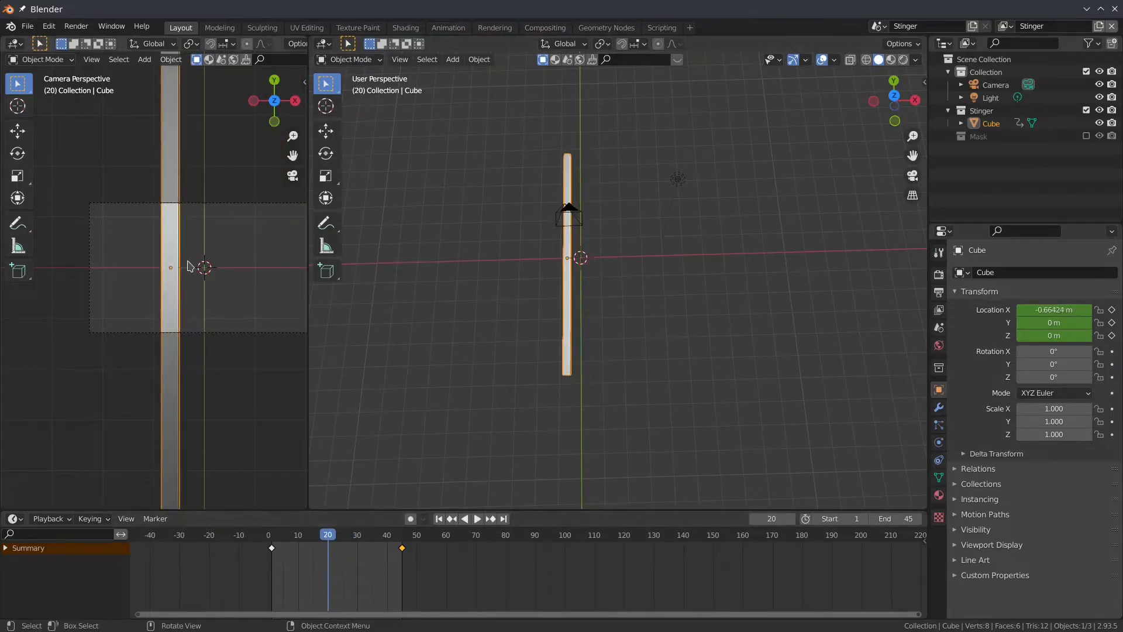
Add a Bevel modifier to the bar with 7 segments.
scroll(190, 268, up, 5)
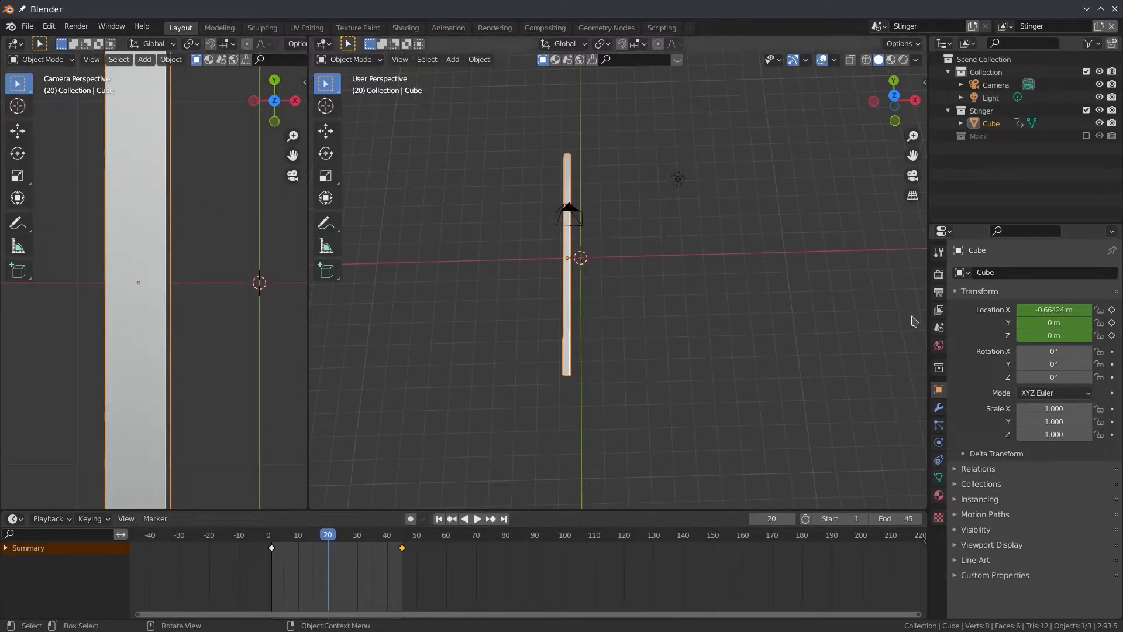
click(939, 407)
click(989, 272)
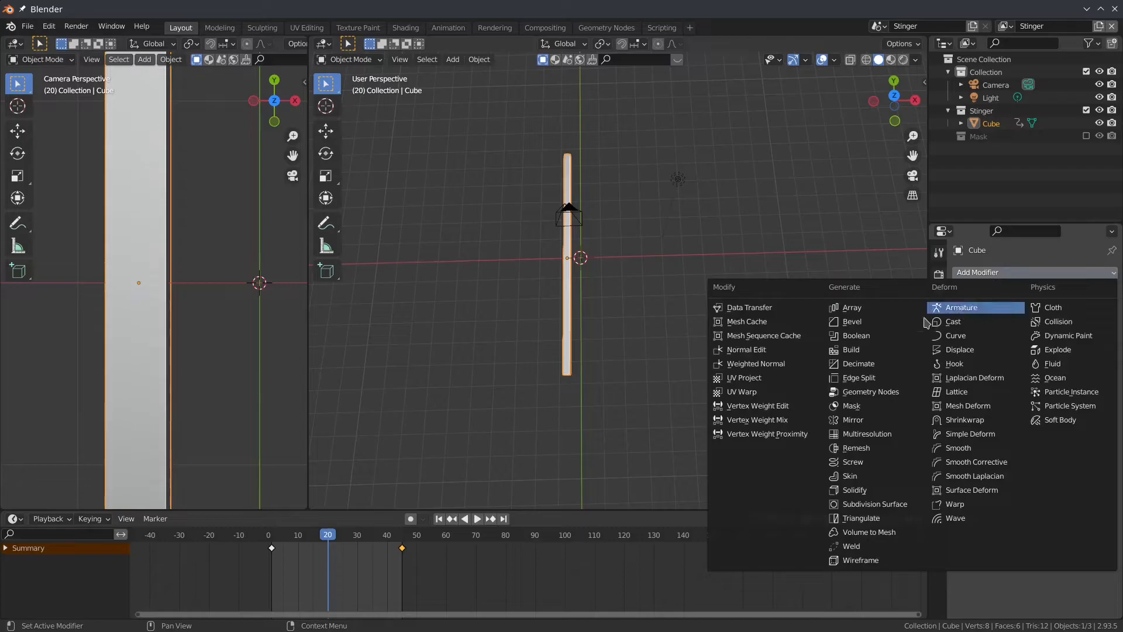
click(906, 321)
drag(1063, 355, 1096, 357)
Shade the bar smooth and reduce its bevel amount to 0.054 m.
right_click(140, 246)
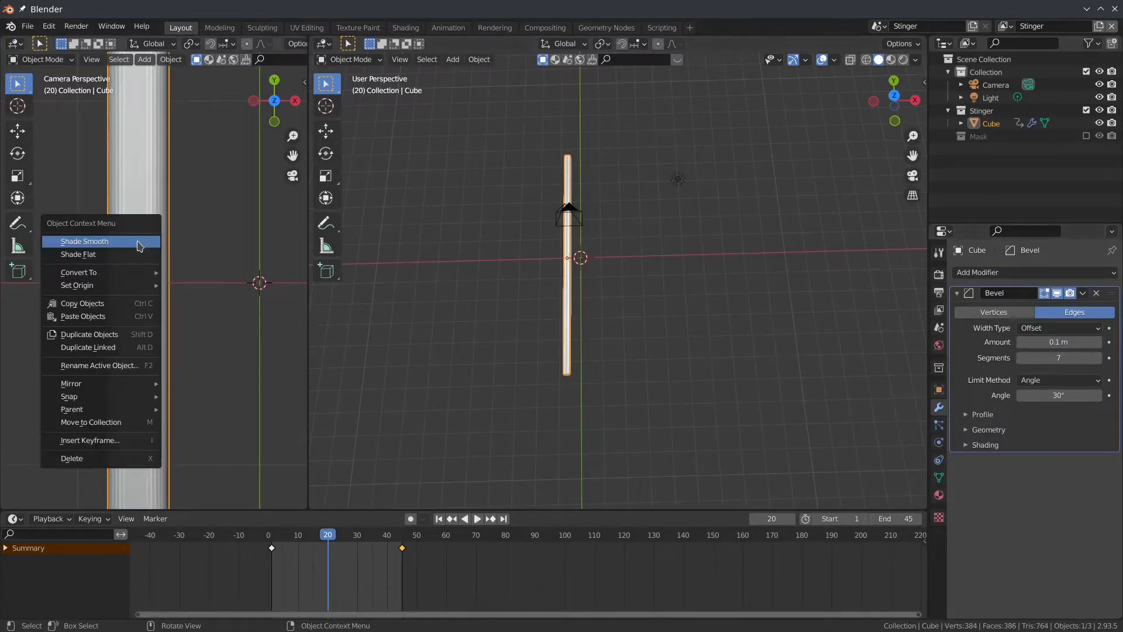
click(142, 245)
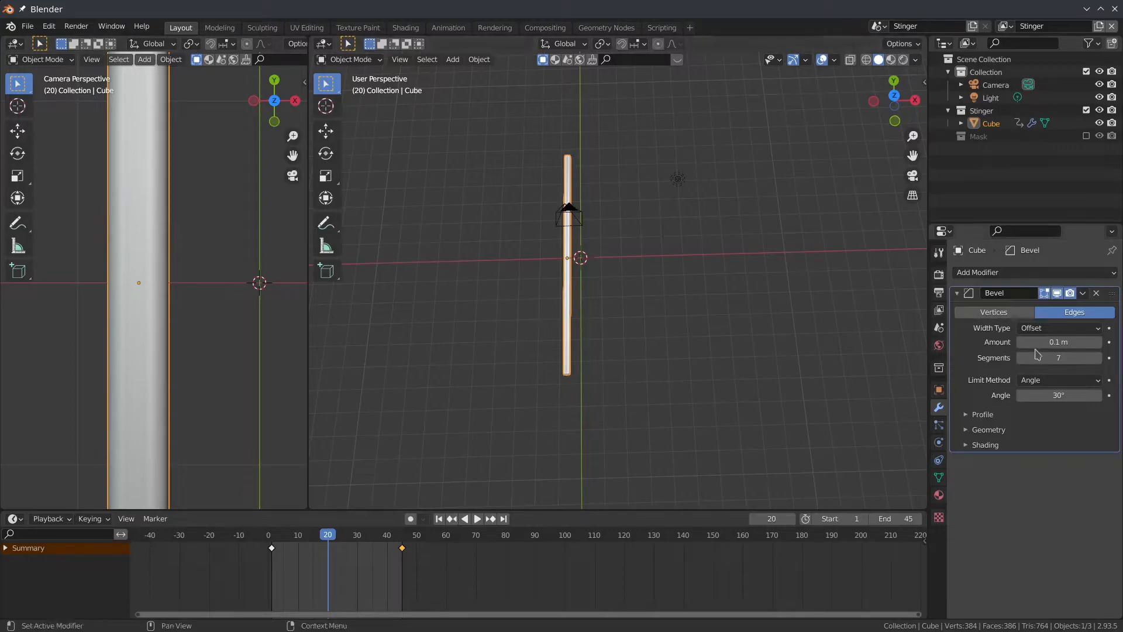
drag(1047, 342, 1020, 341)
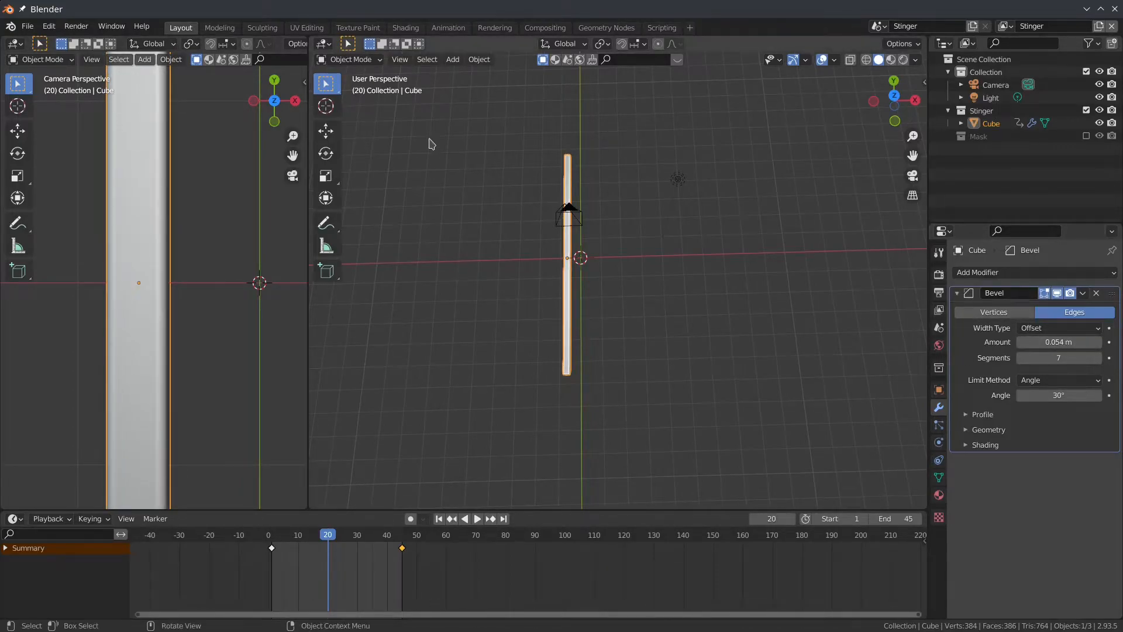
scroll(160, 261, down, 4)
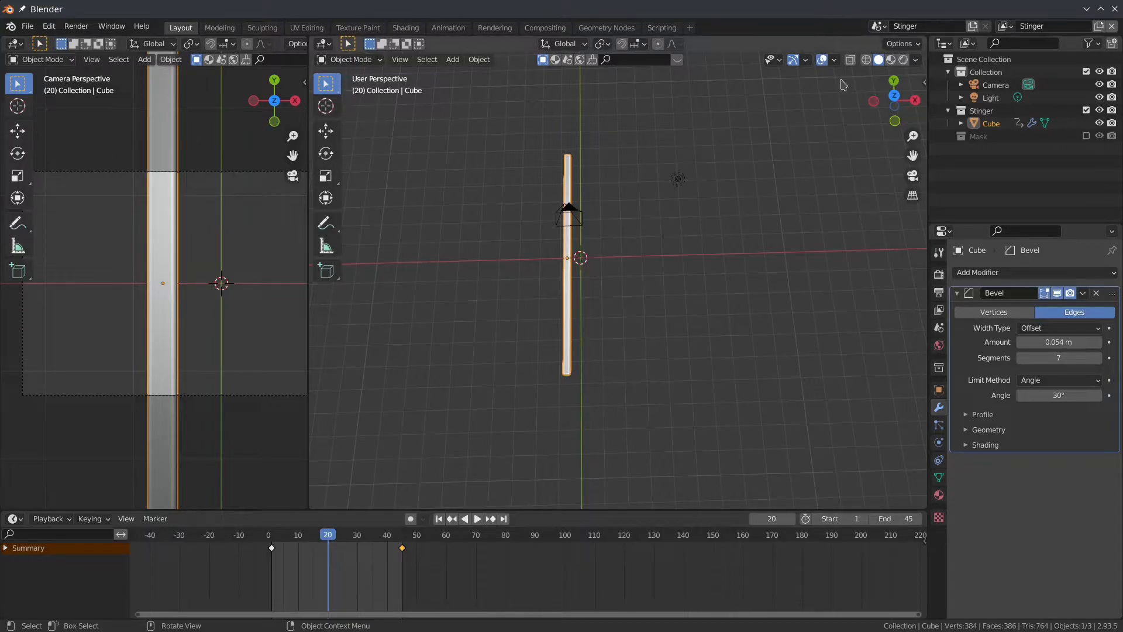
Switch to the Mask view layer and play the slab's animation, stopping at frame 15.
click(1006, 26)
click(928, 58)
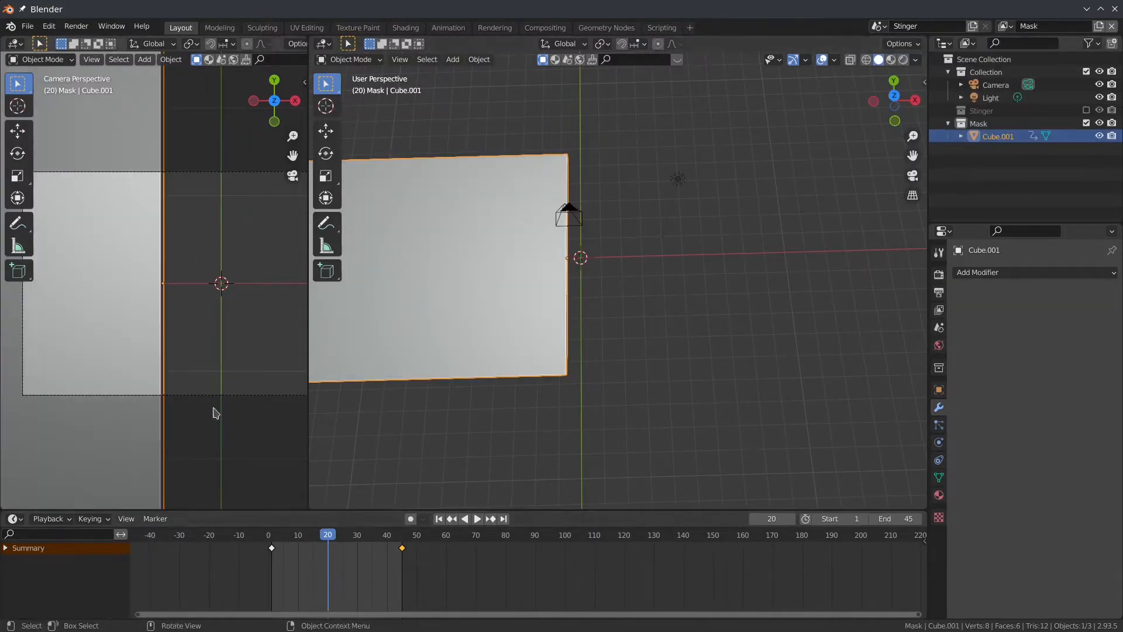
key(space)
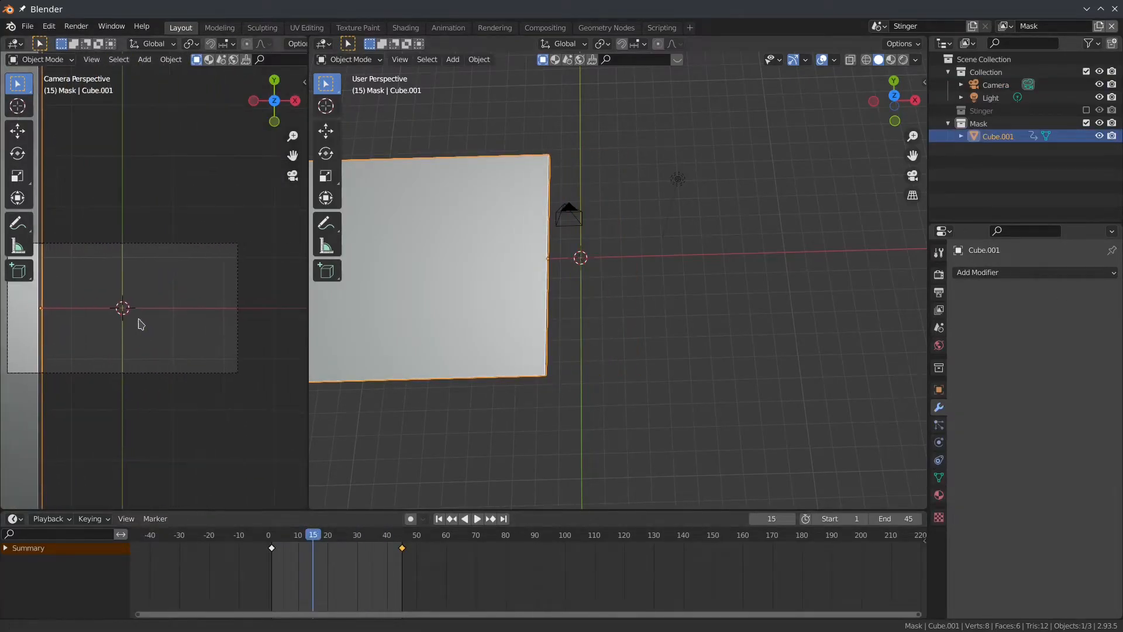
key(space)
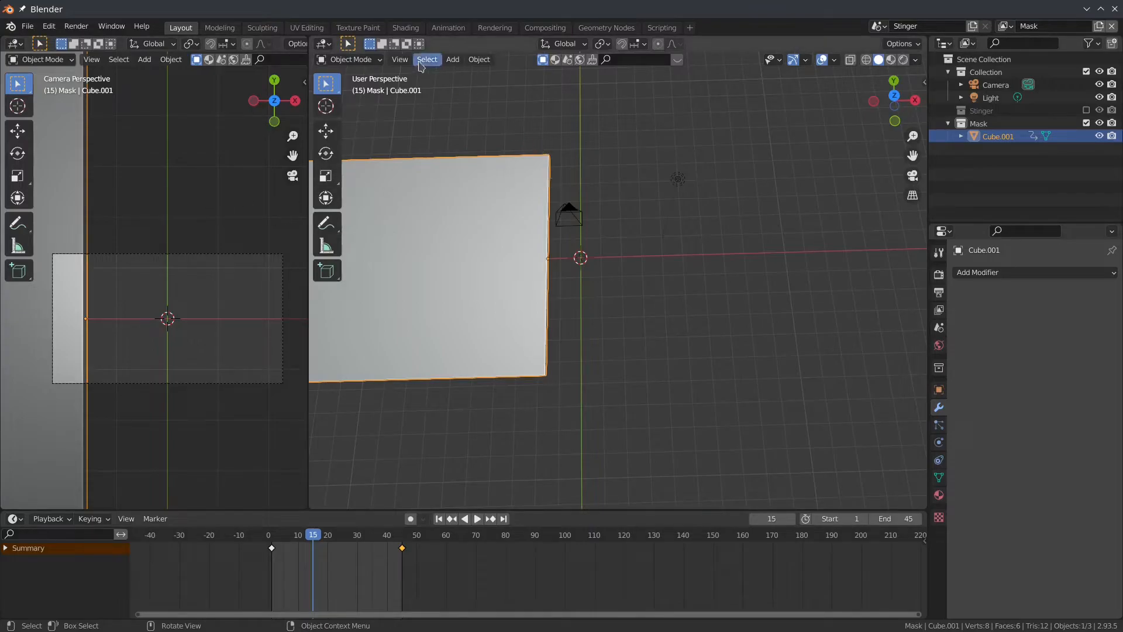
click(406, 27)
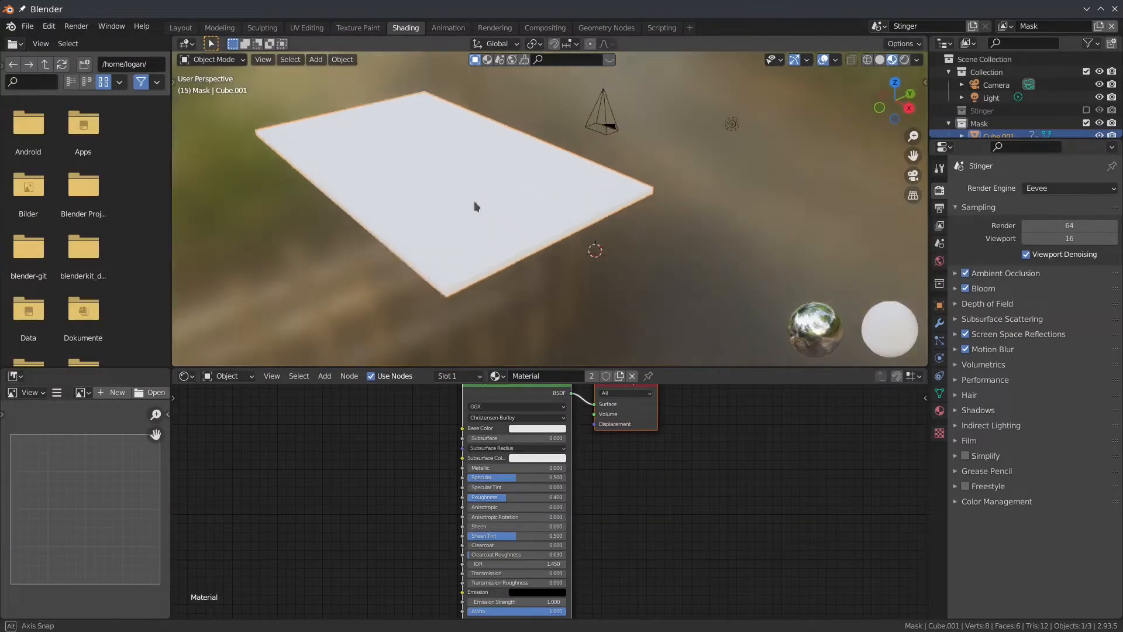
click(180, 27)
Add a plane to the Mask collection, lower it beneath the slab and scale it about 14.1 times to fill the camera frame.
key(shift+a)
mouse_move(676, 233)
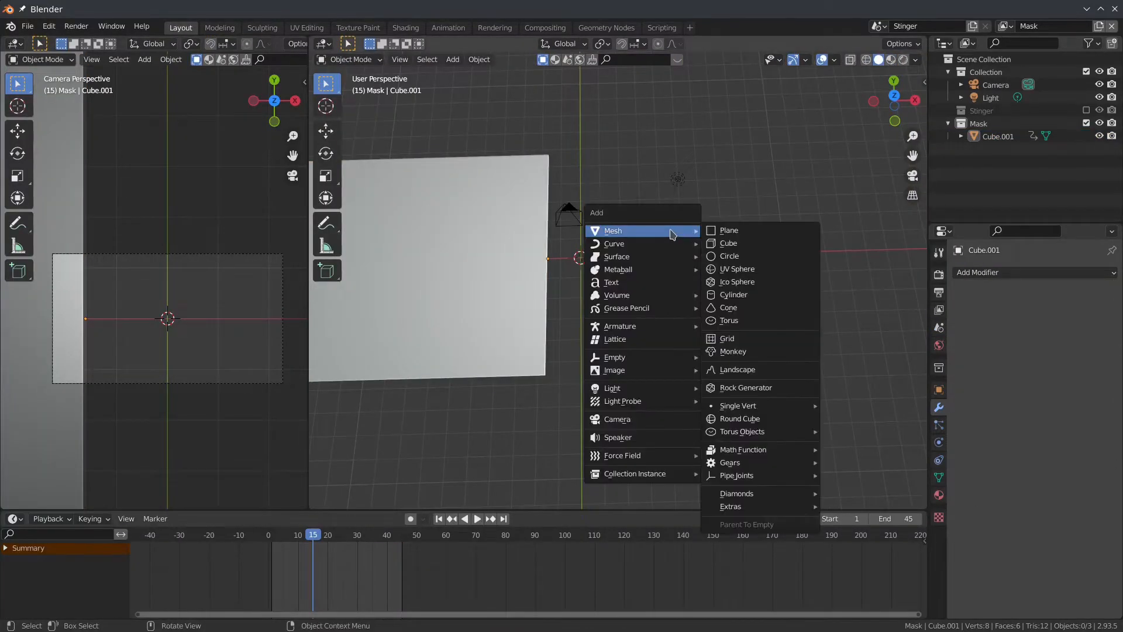
click(738, 233)
middle_drag(691, 318, 680, 242)
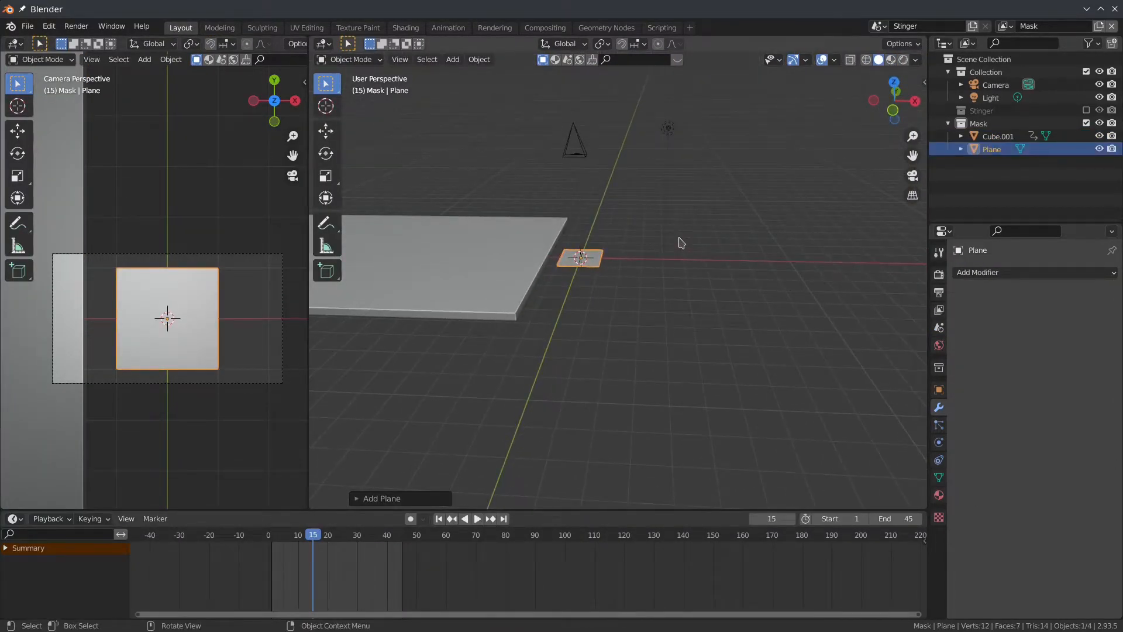
key(s)
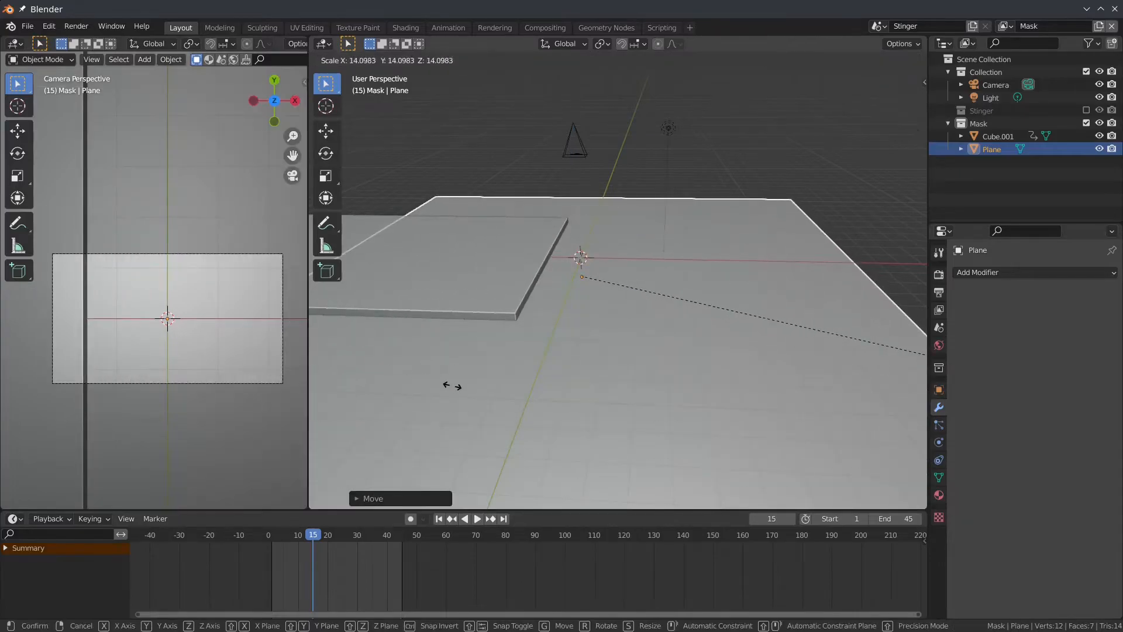
click(459, 293)
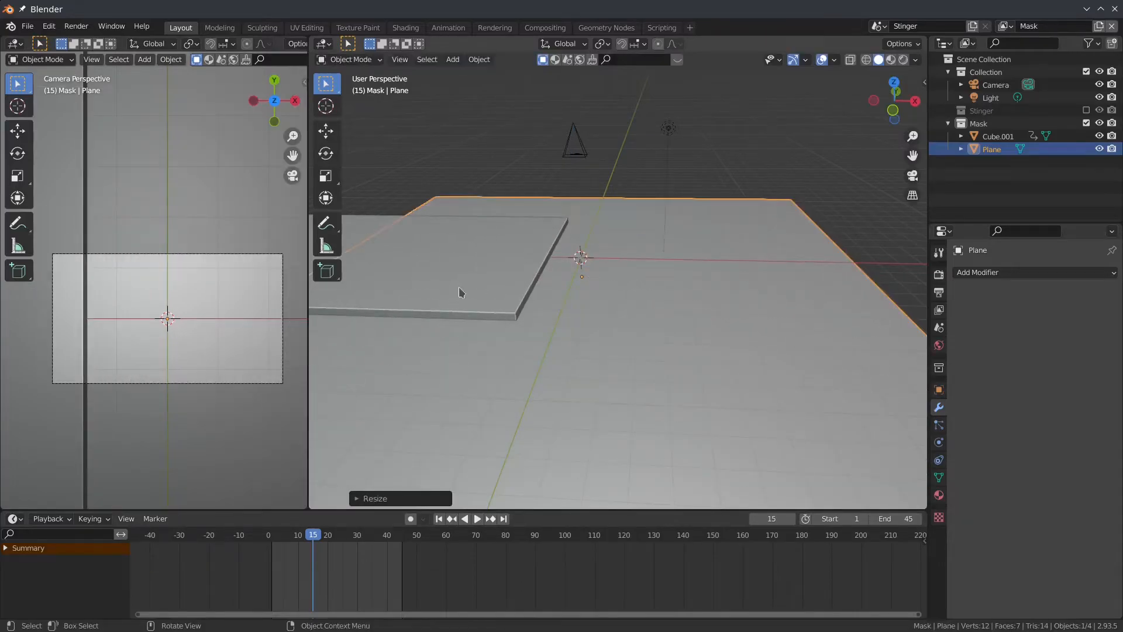
scroll(460, 292, down, 3)
scroll(246, 273, down, 2)
middle_drag(245, 273, 205, 228)
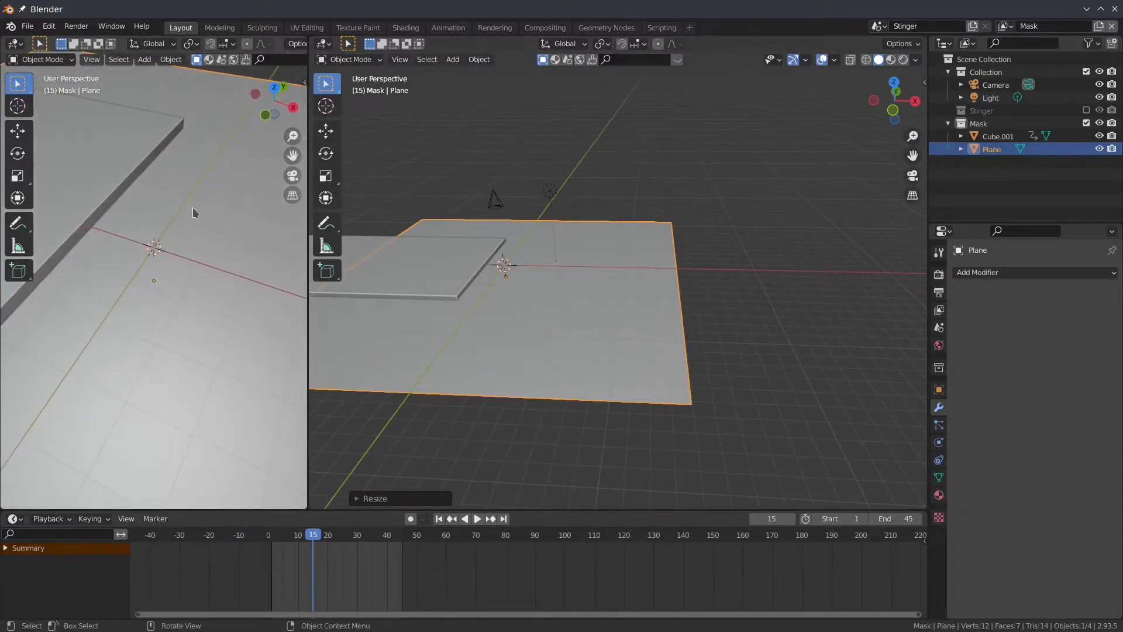
key(KP_0)
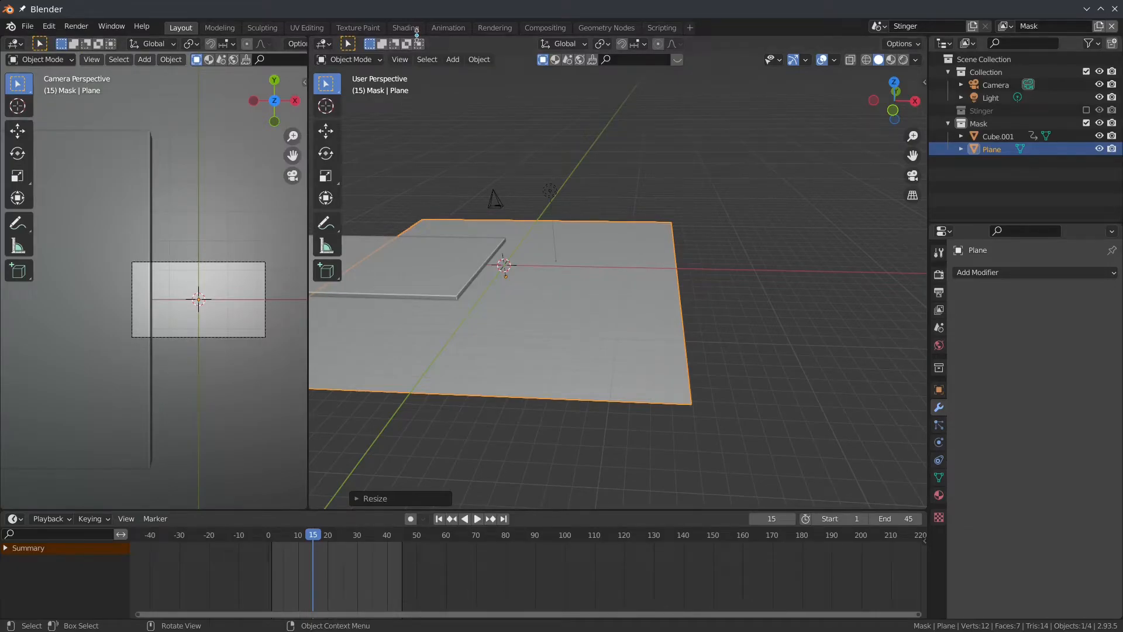
click(939, 275)
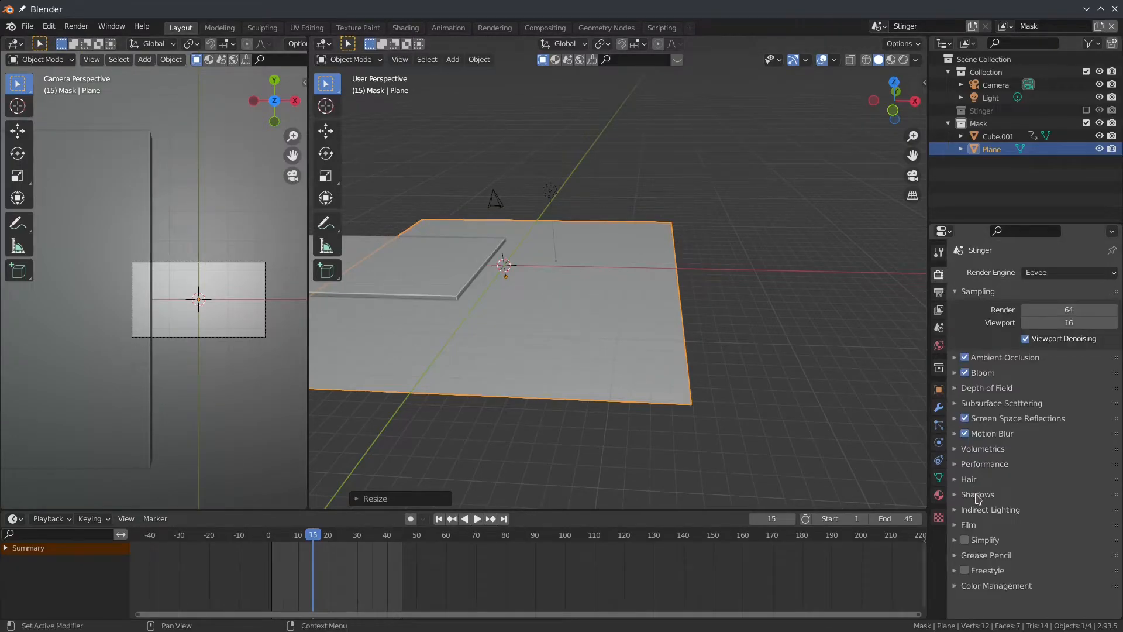
click(959, 524)
click(1025, 544)
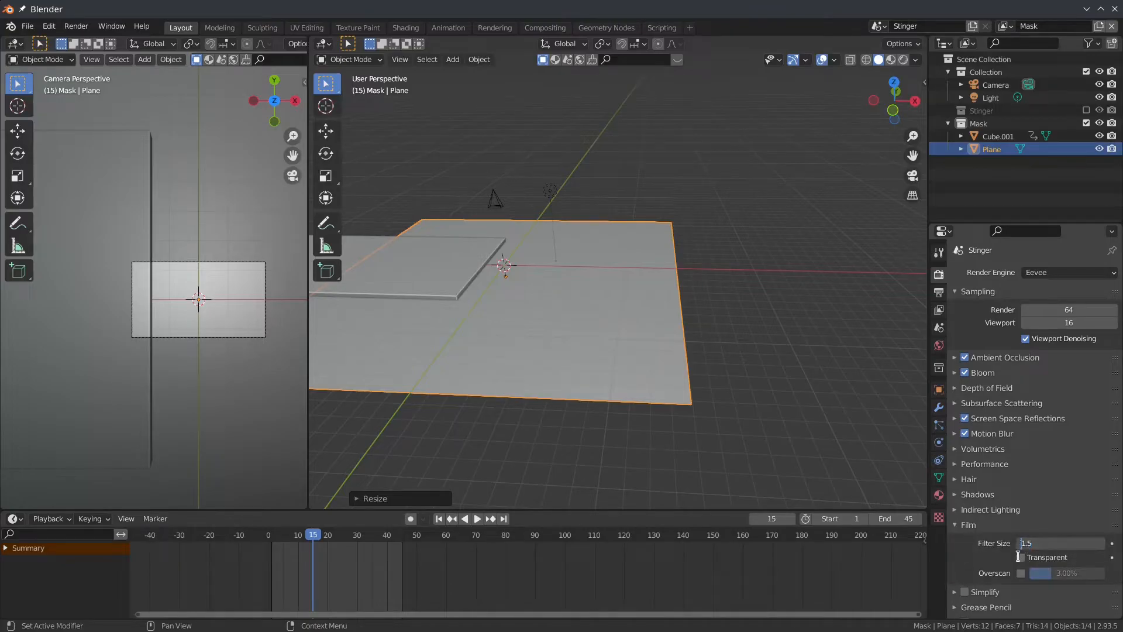
click(963, 524)
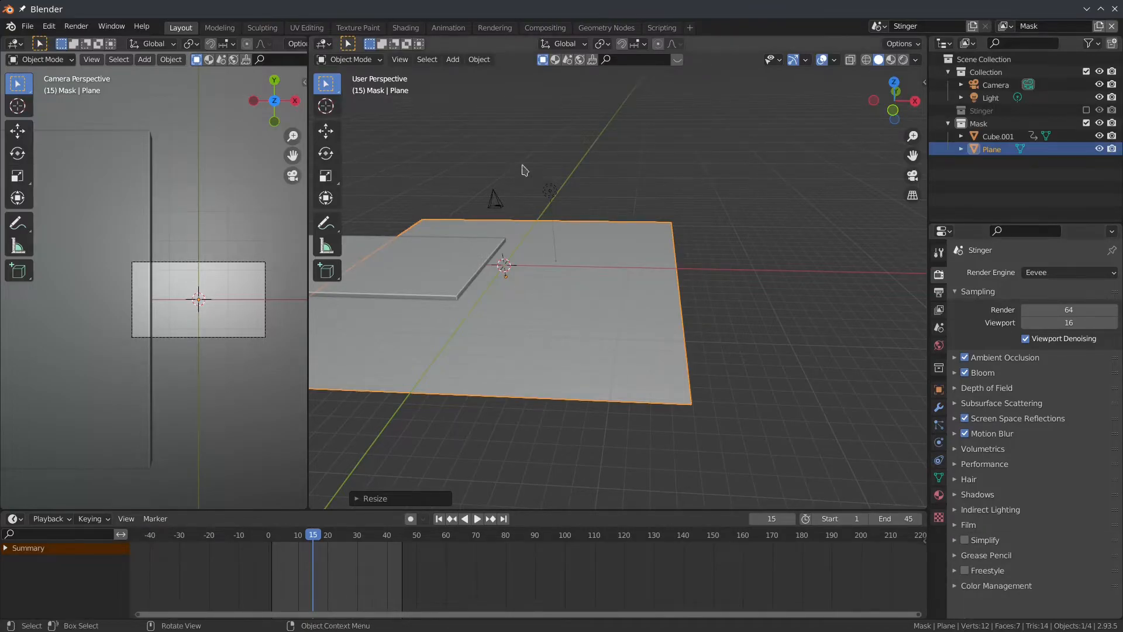
Create a new material for the backing plane in the Shading workspace and replace its Principled BSDF with an Emission node.
click(405, 28)
scroll(520, 166, down, 2)
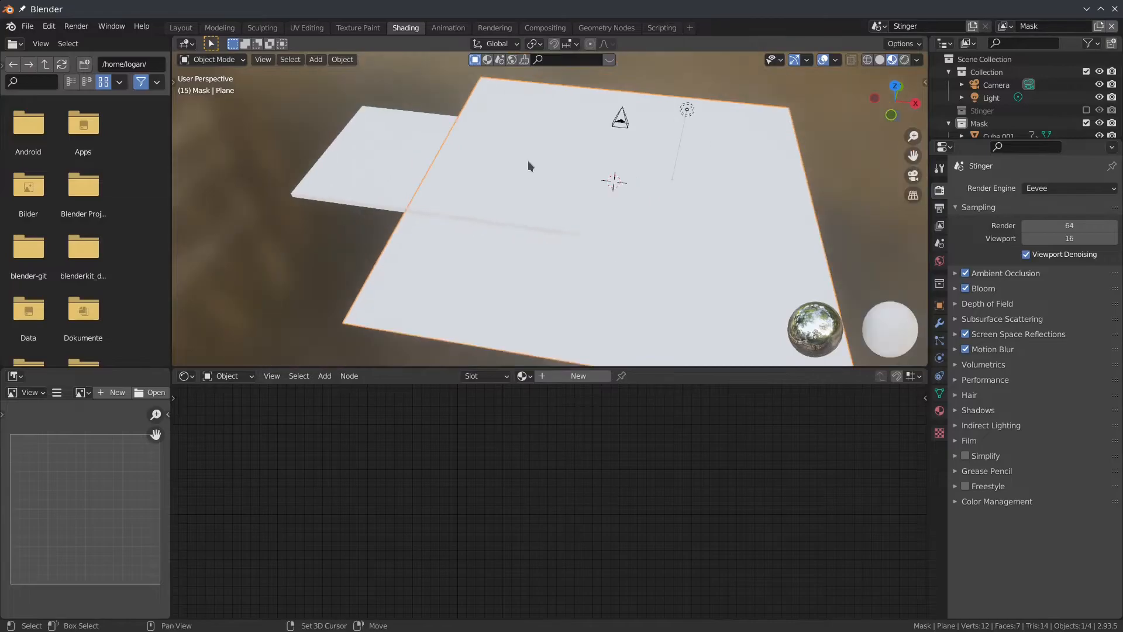
scroll(585, 187, up, 4)
click(578, 376)
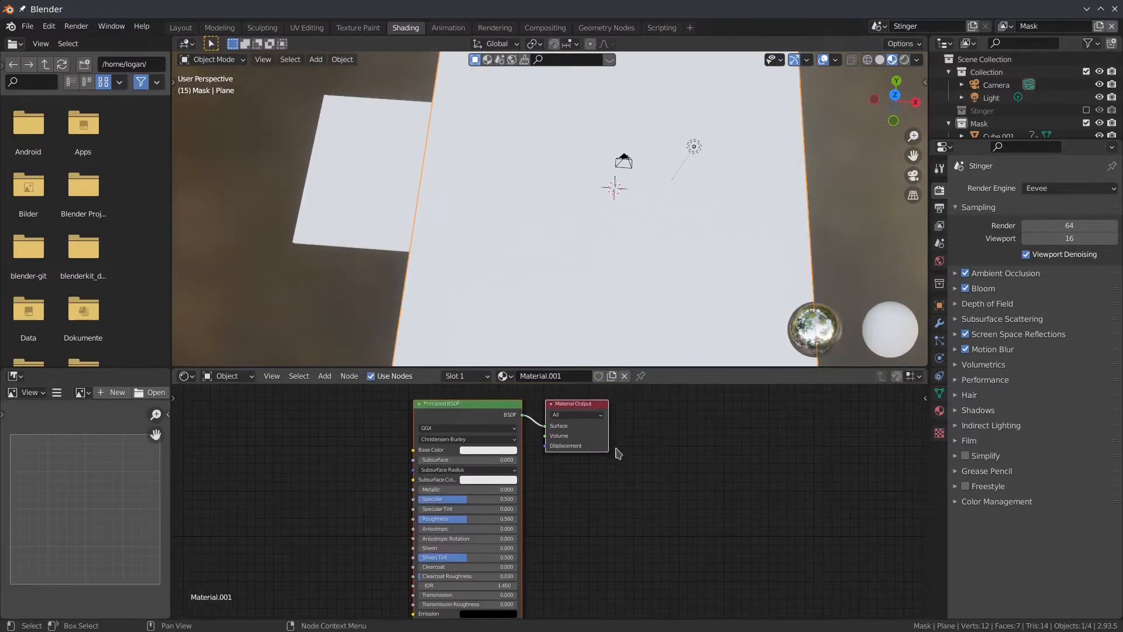
key(x)
key(shift+a)
text(emission)
key(Return)
click(453, 406)
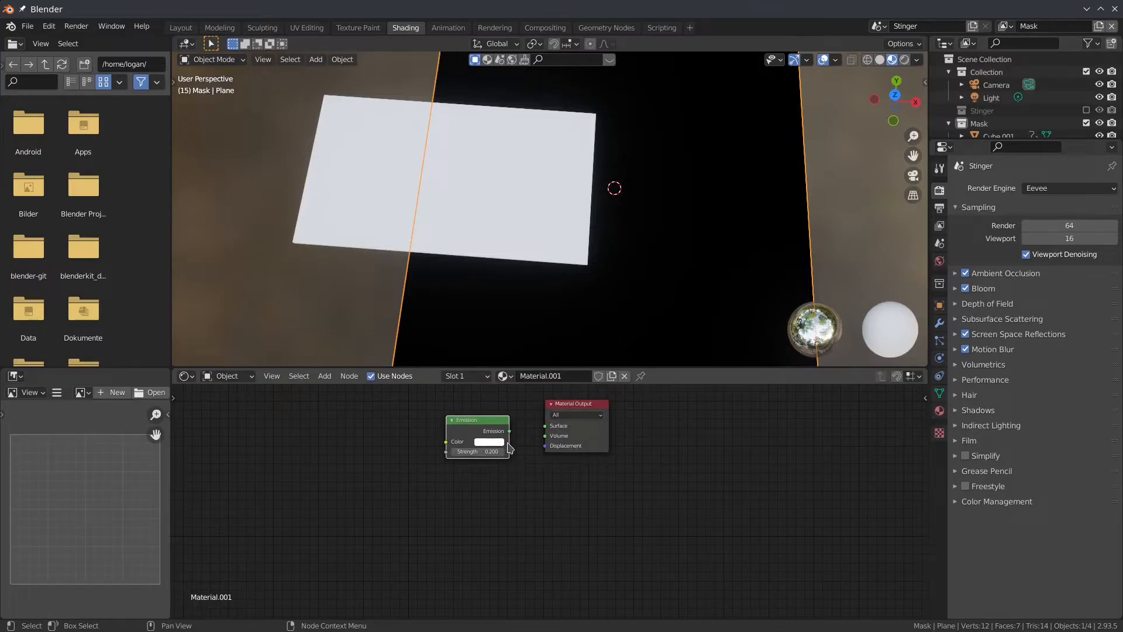
Set the plane's emission colour to black and connect the Emission node to the material's Surface output.
click(495, 443)
drag(553, 361, 552, 378)
drag(509, 431, 545, 426)
Select the mask slab and replace its material's Principled BSDF with a white Emission node connected to the Surface output.
middle_drag(611, 190, 565, 192)
click(566, 191)
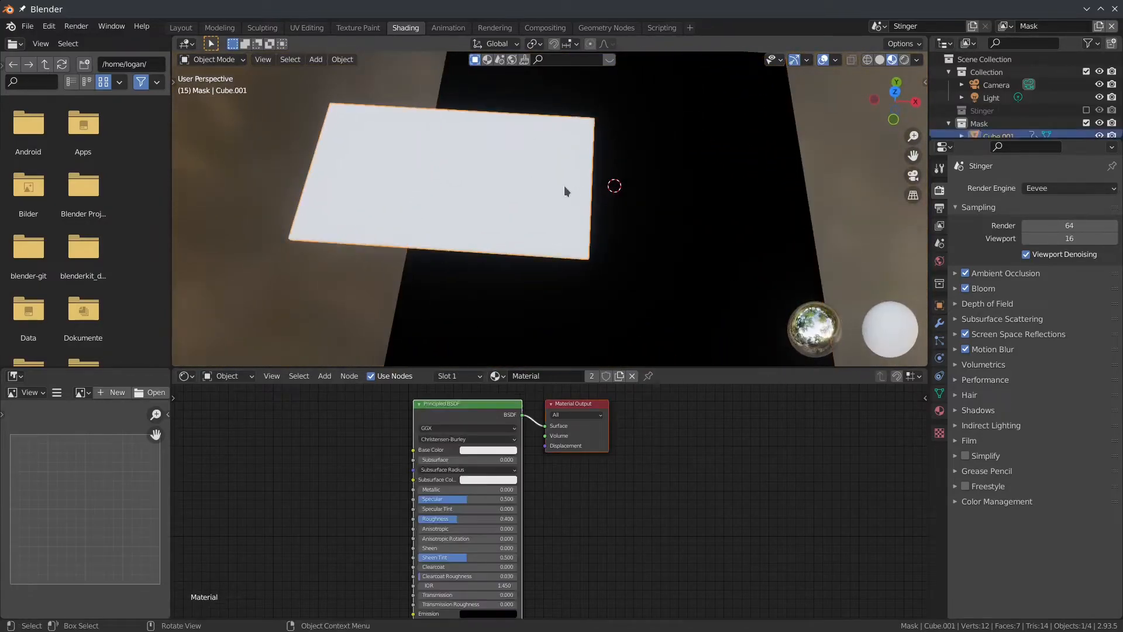
shift+middle_drag(677, 215, 593, 239)
click(589, 182)
click(496, 217)
click(466, 416)
key(x)
key(shift+a)
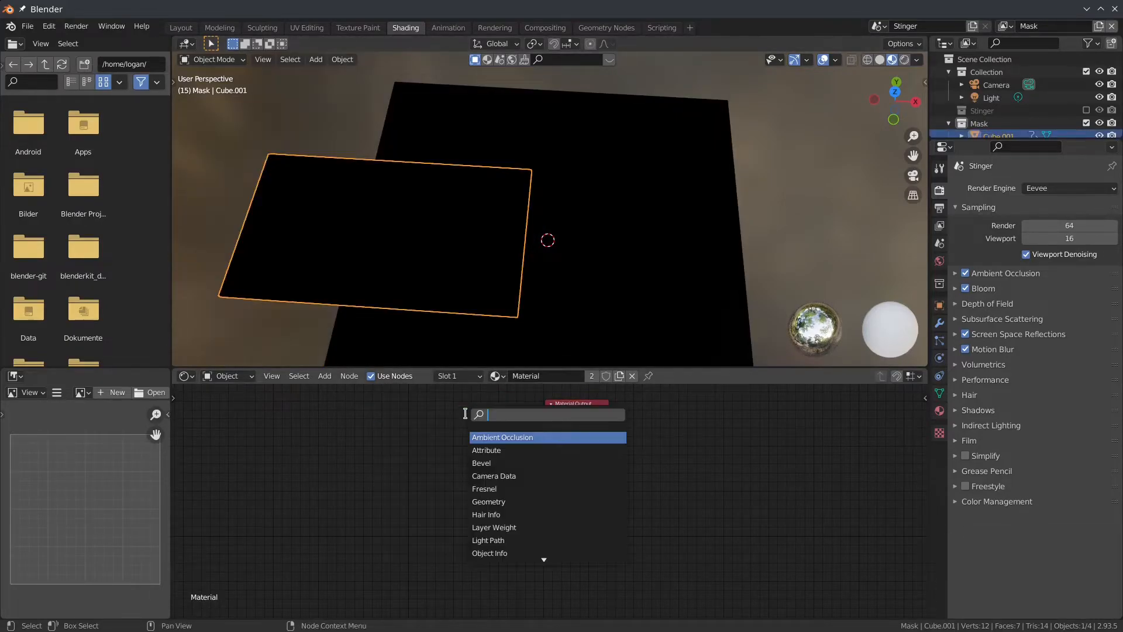
text(emis)
key(Return)
click(469, 433)
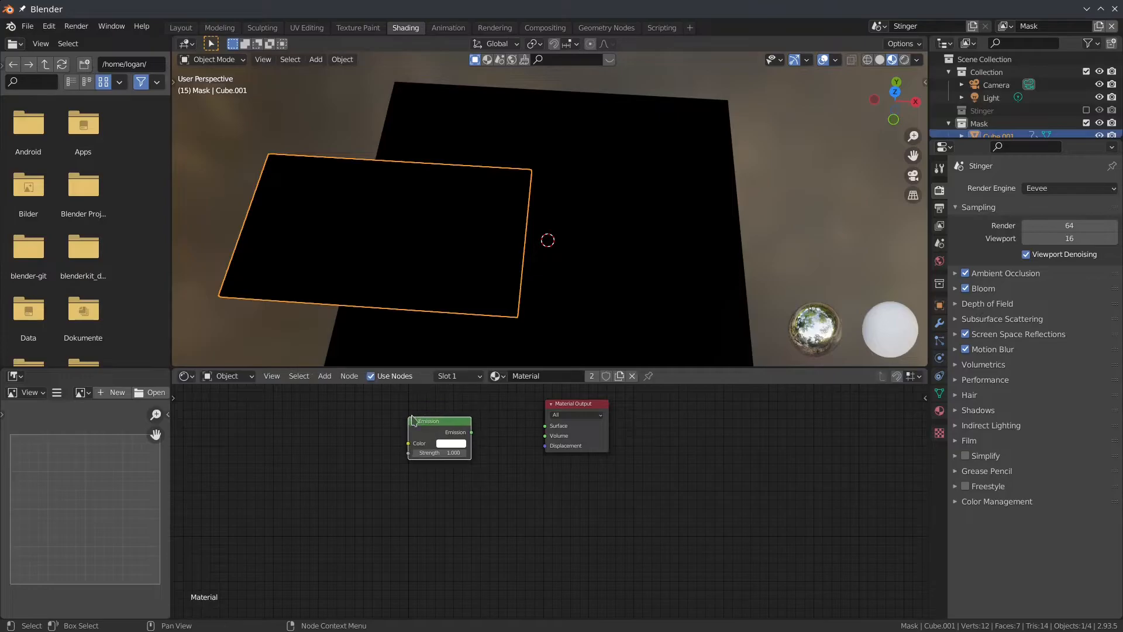
drag(471, 432, 556, 433)
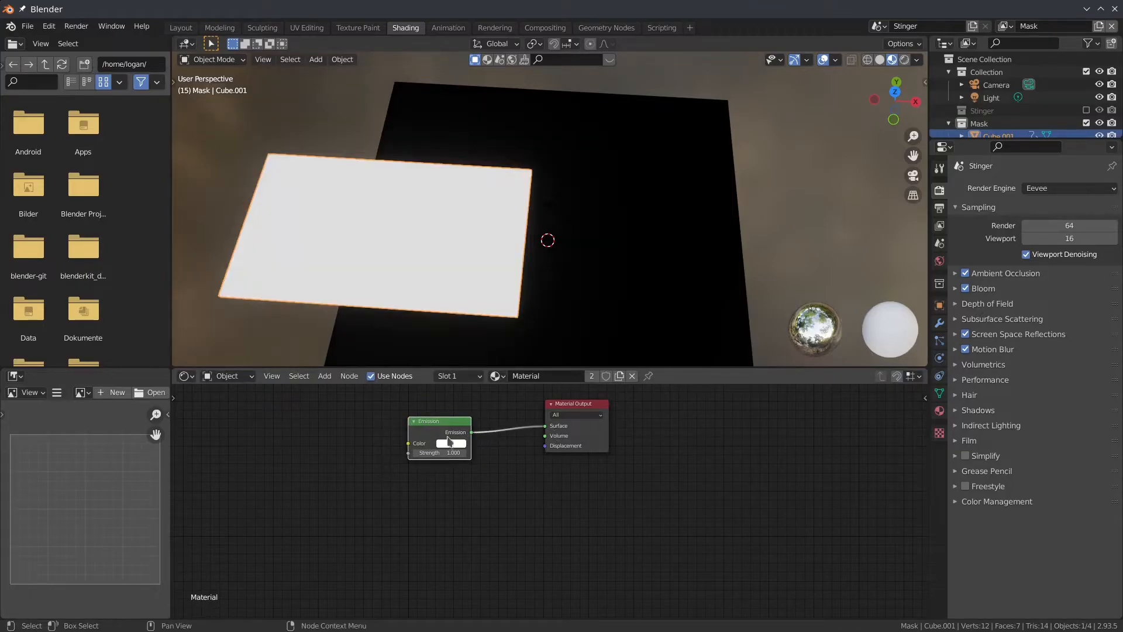
Return to the Layout workspace and compare the Stinger and Mask view layers, ending on Mask.
middle_drag(487, 239, 473, 255)
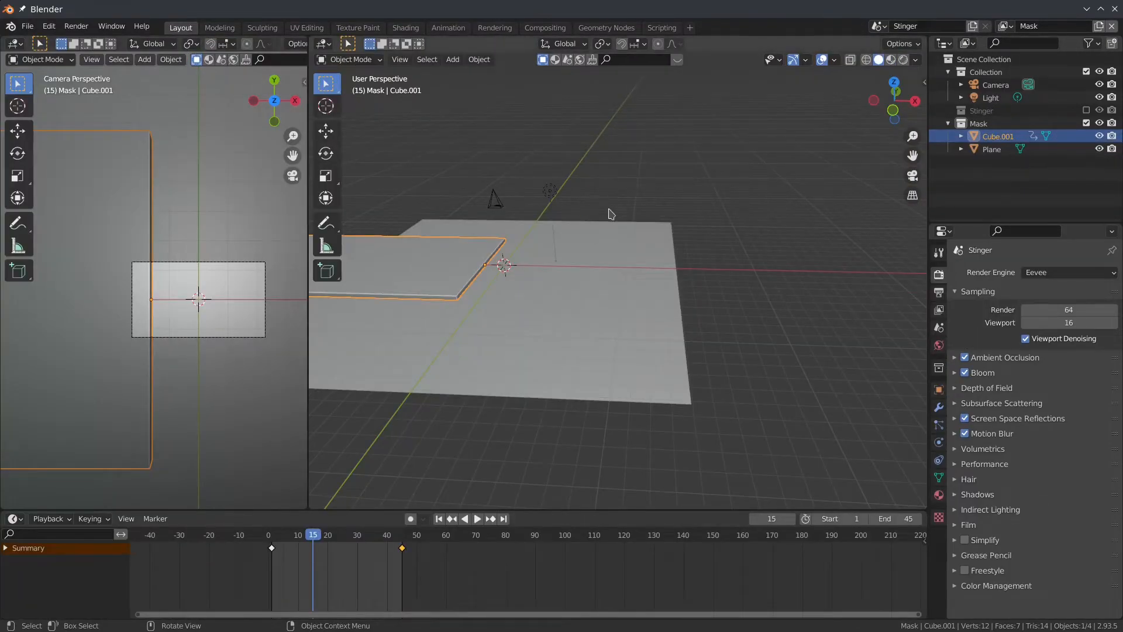
middle_drag(606, 213, 615, 299)
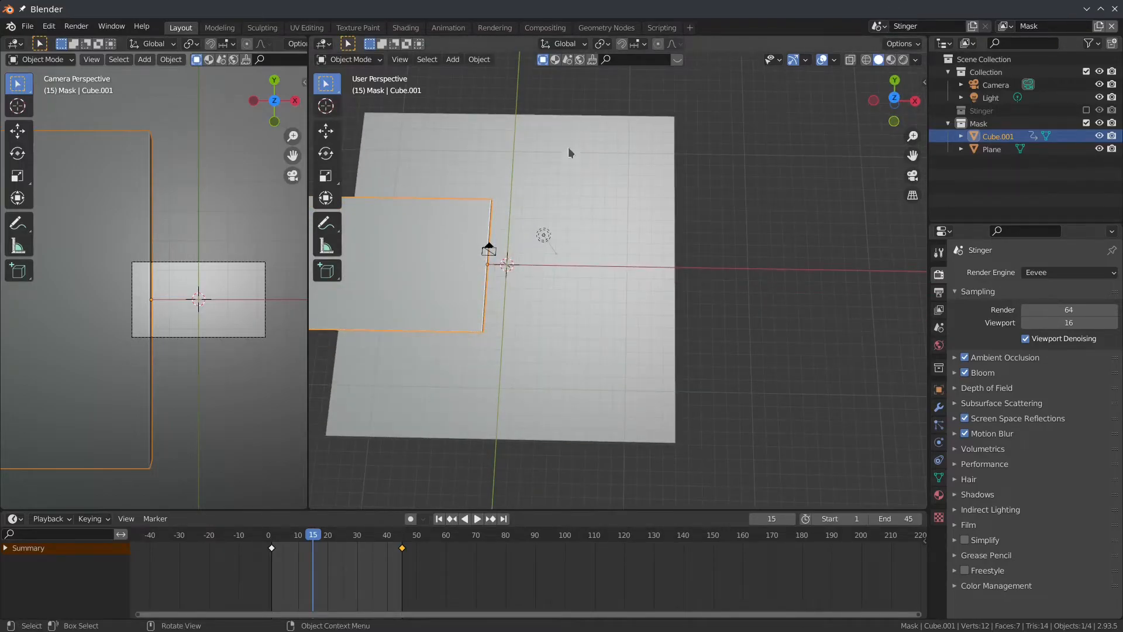
click(1012, 26)
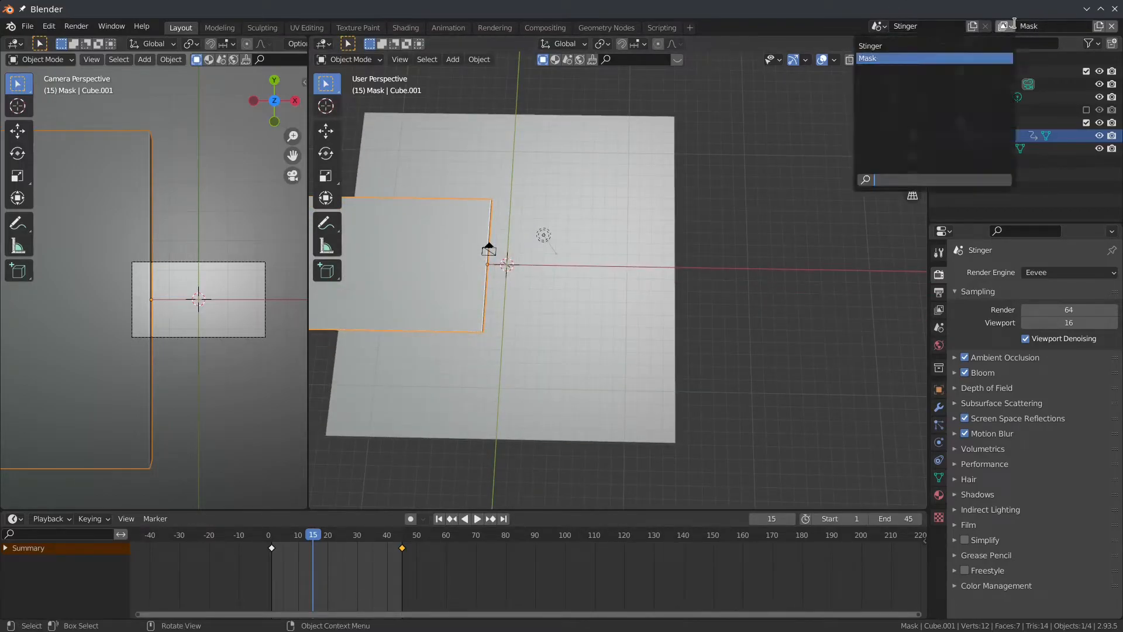
click(986, 45)
click(1005, 25)
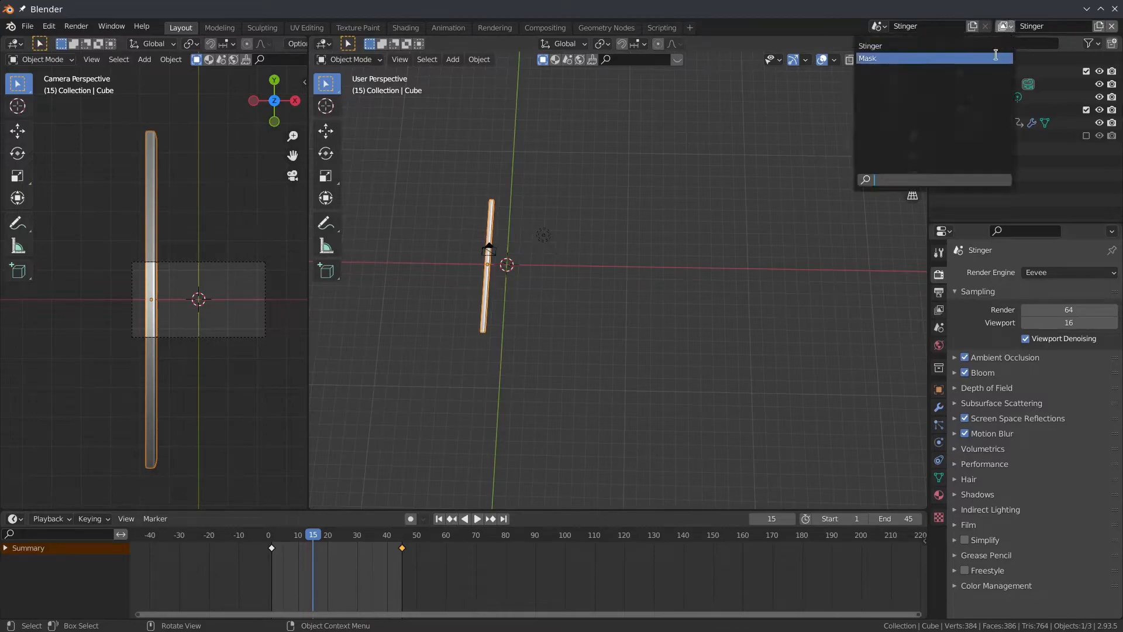
click(994, 58)
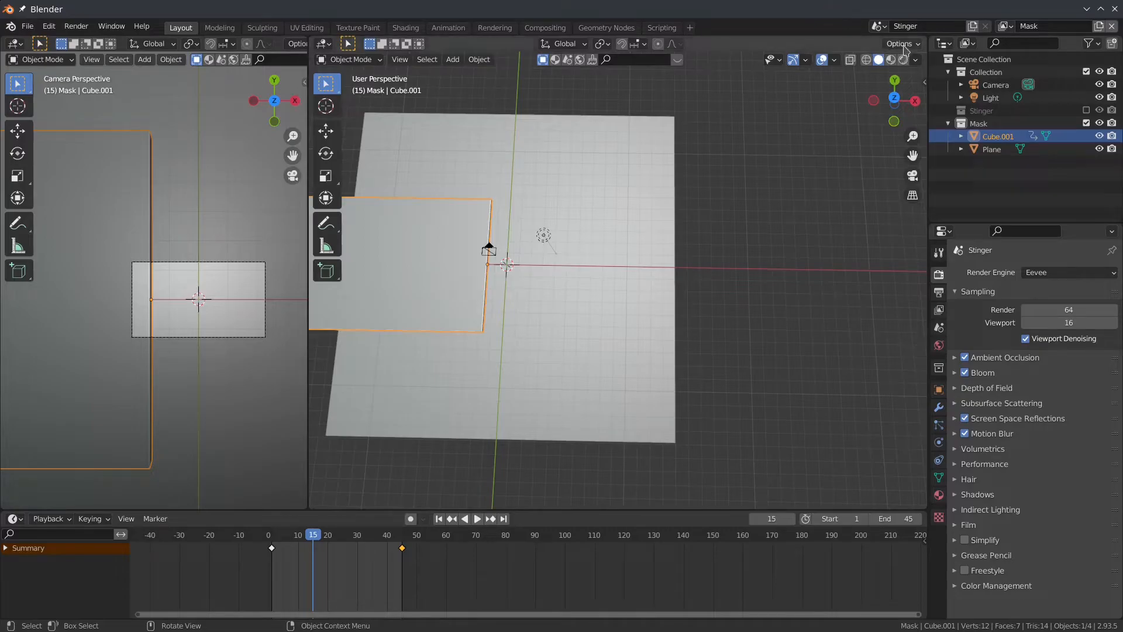
Create a new scene that copies the current scene's settings and enable compositing nodes for it.
click(973, 27)
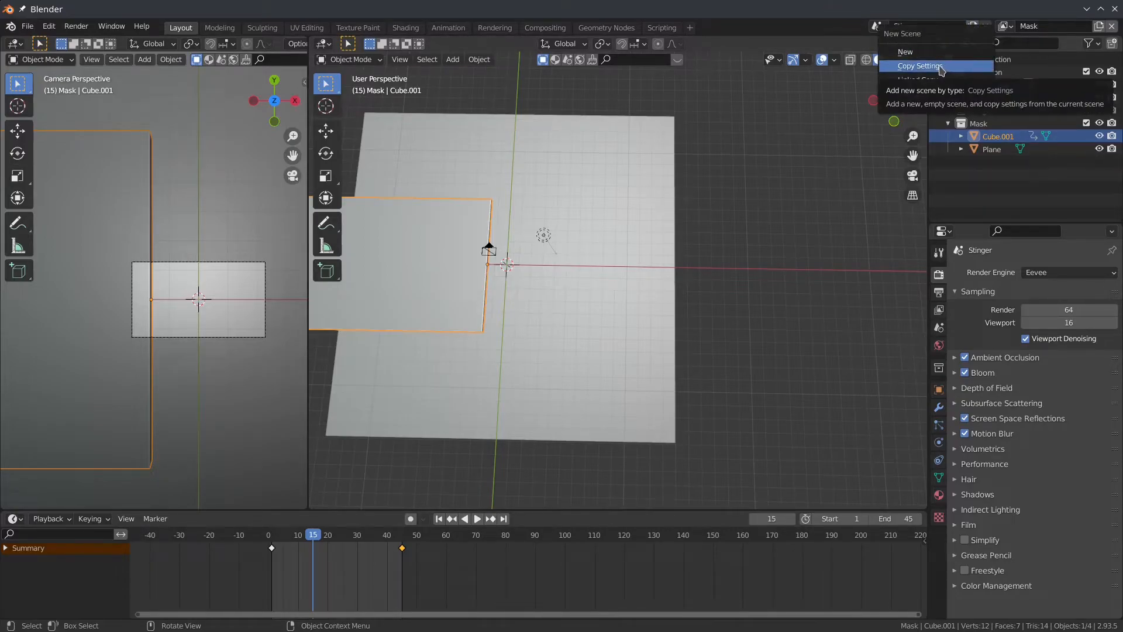
click(940, 66)
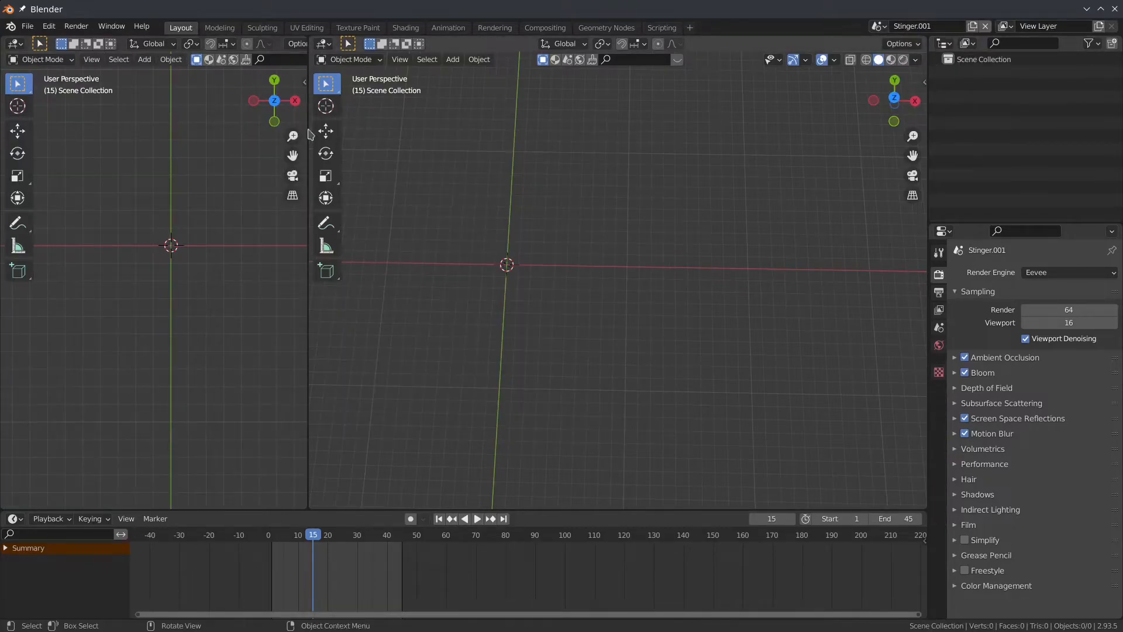
click(544, 30)
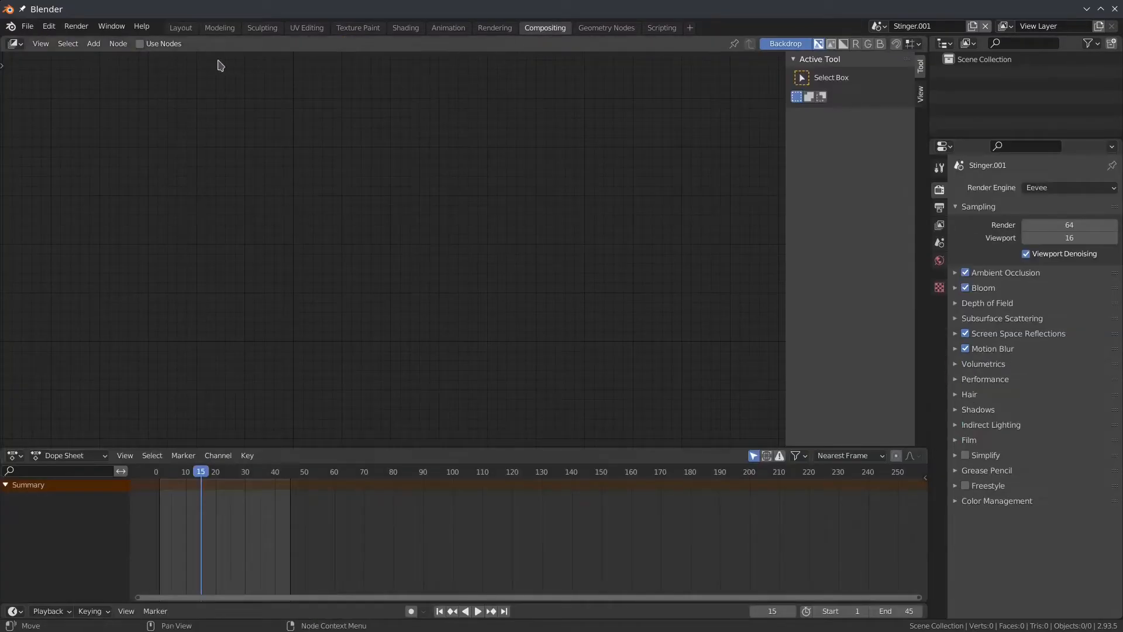
click(140, 44)
scroll(419, 277, up, 1)
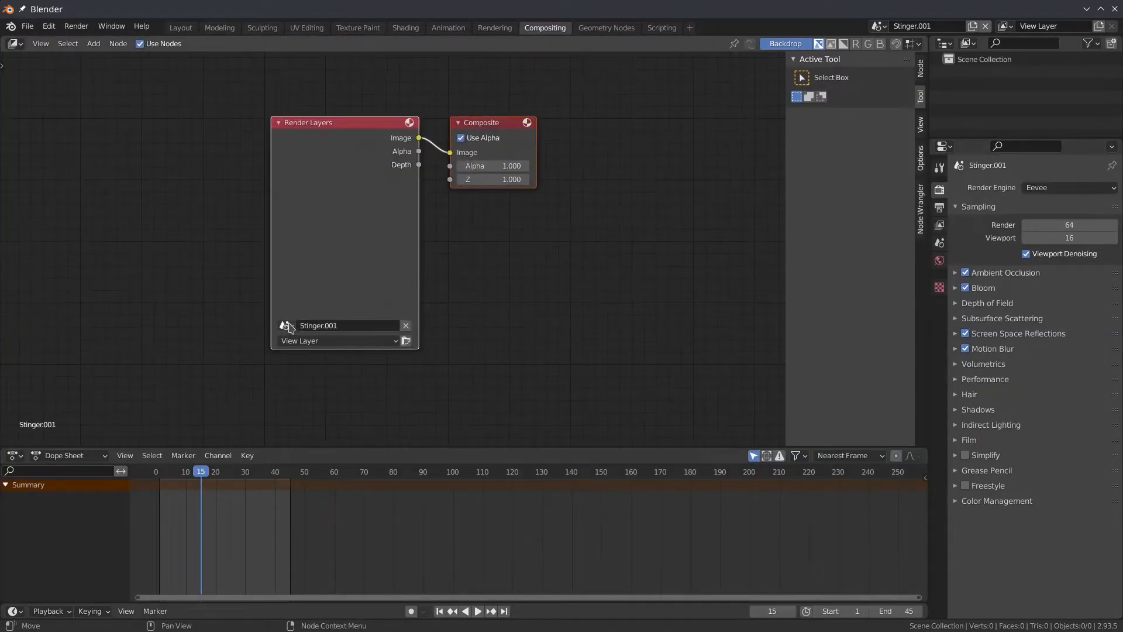
Point the Render Layers node to the Stinger scene's Mask layer and move it away from the Composite node.
click(286, 325)
click(308, 344)
click(308, 345)
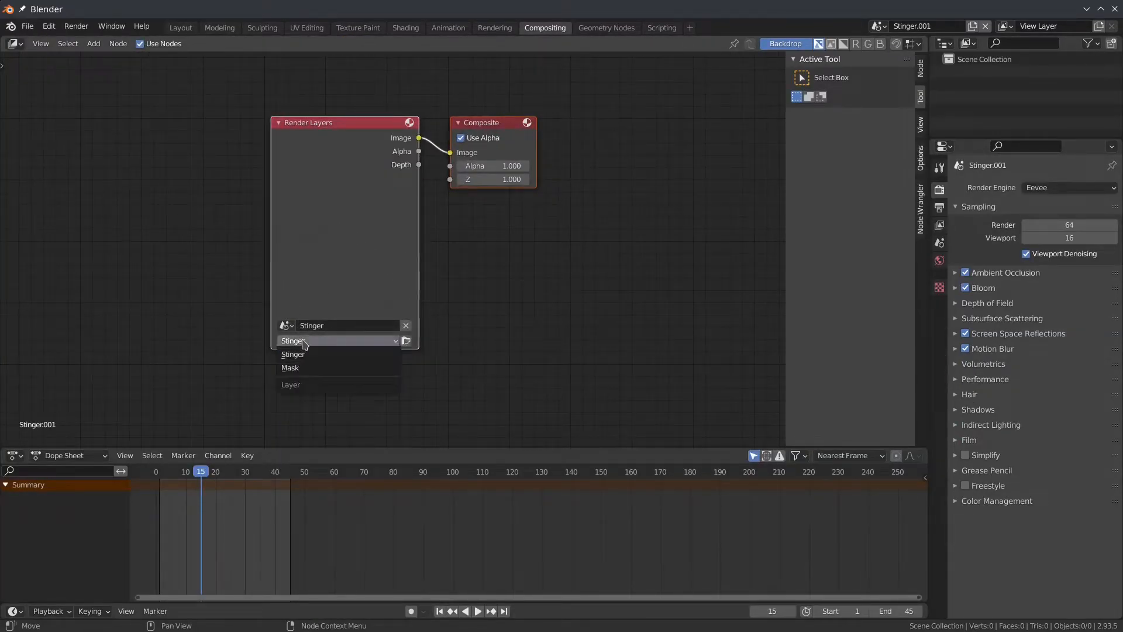
click(312, 367)
drag(332, 142, 236, 145)
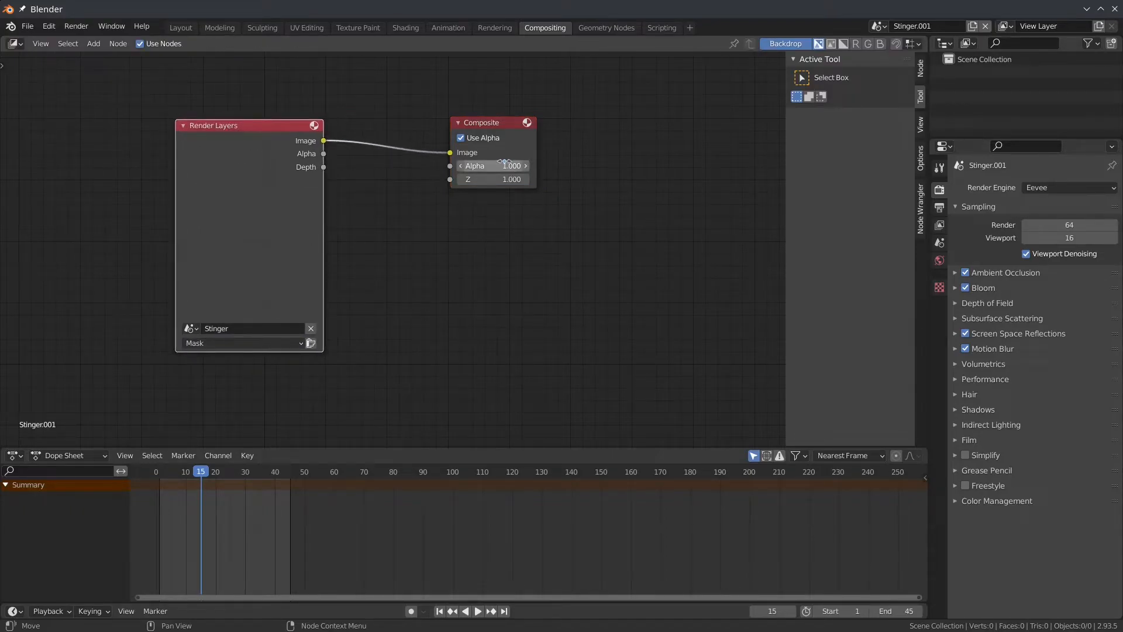
Set the new scene's colour management to the Standard view transform with the Medium Contrast look.
click(956, 502)
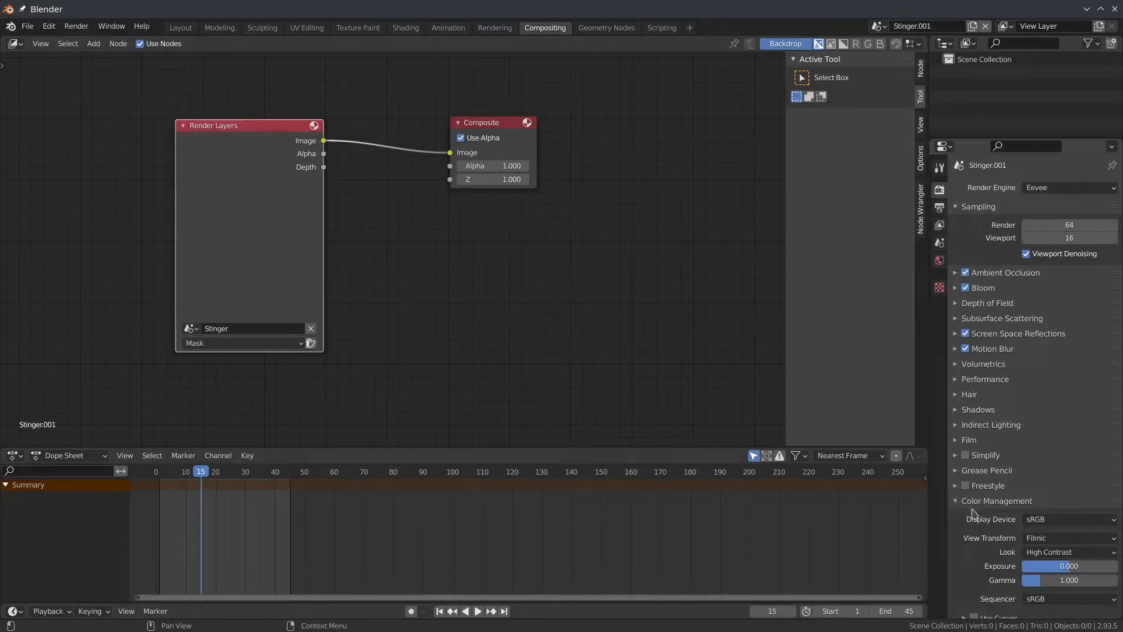
click(1058, 542)
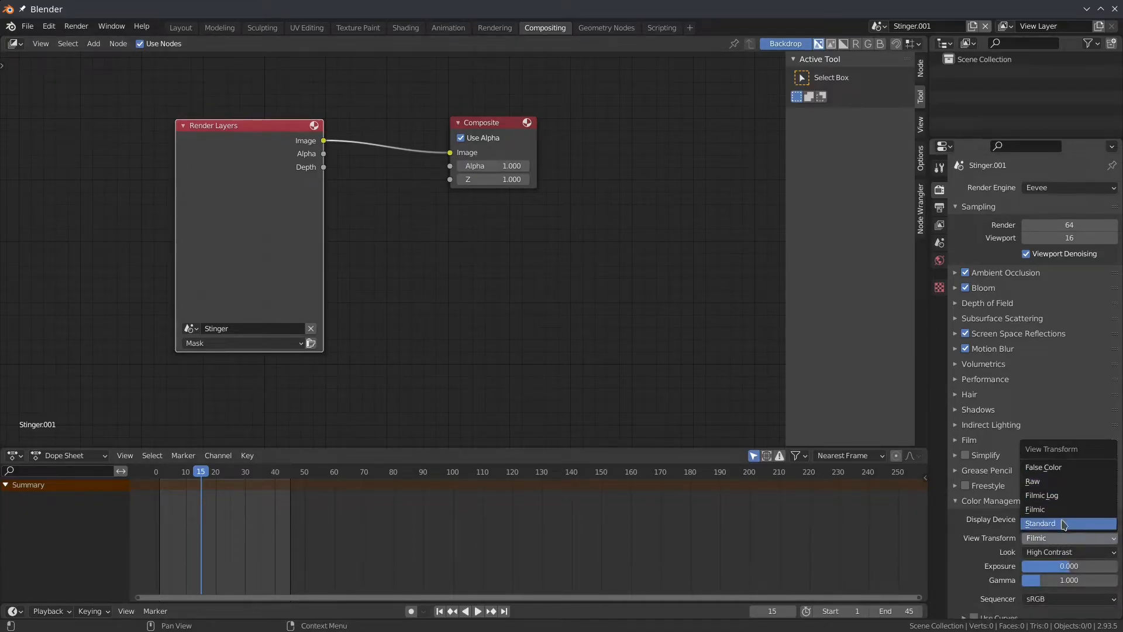
click(1056, 523)
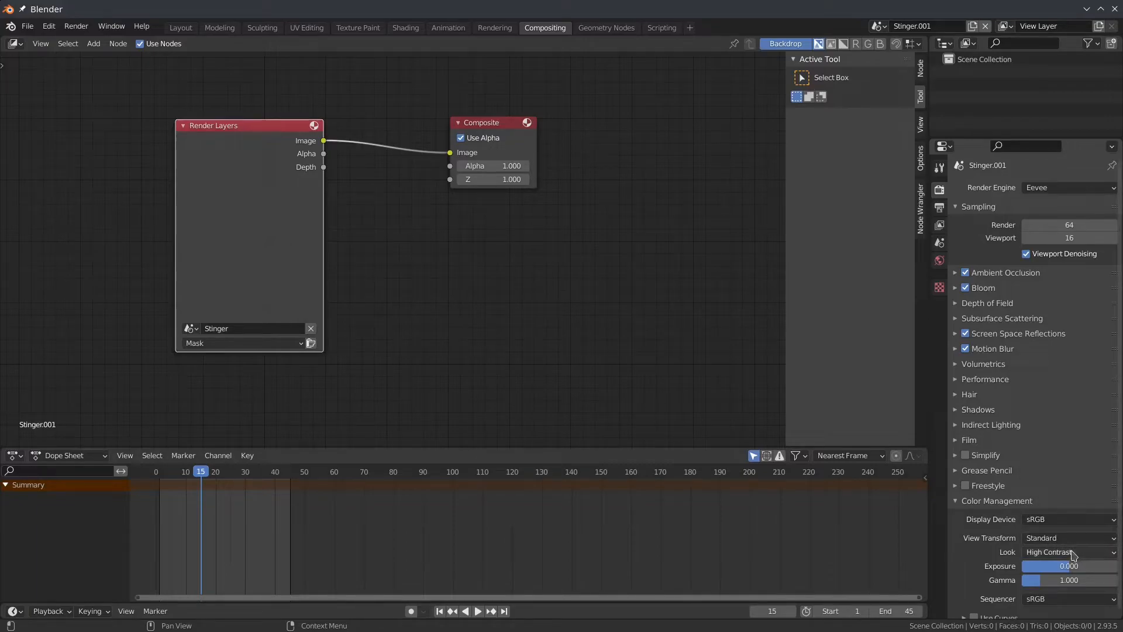
click(1074, 553)
click(1060, 481)
click(1062, 552)
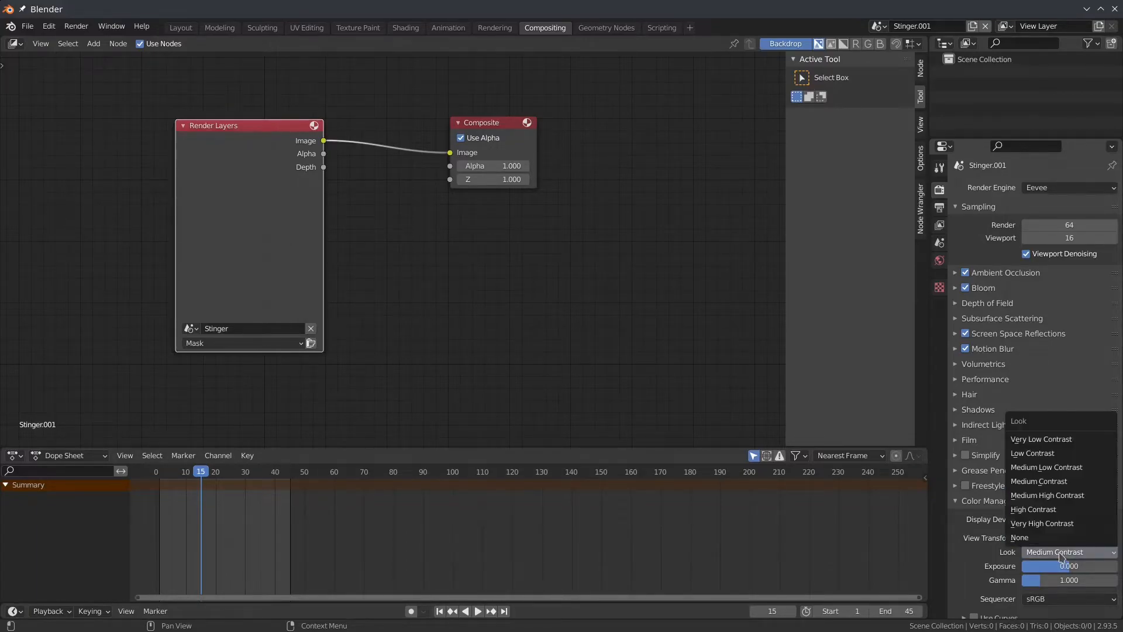
click(1061, 482)
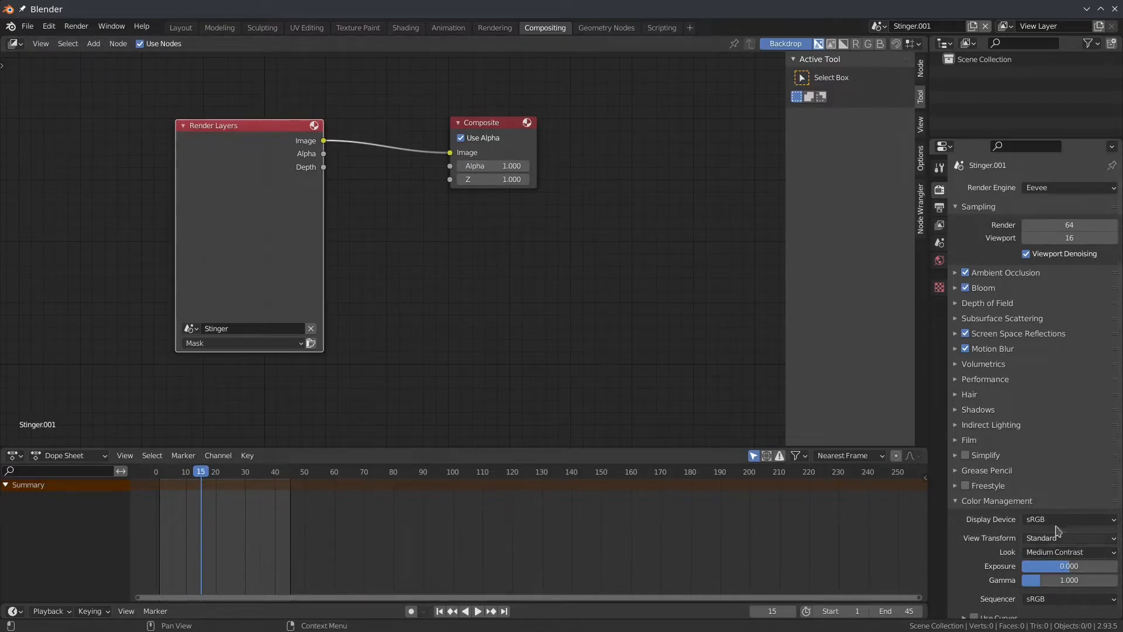
Rename the new scene "Stinger Mask".
click(879, 26)
click(941, 25)
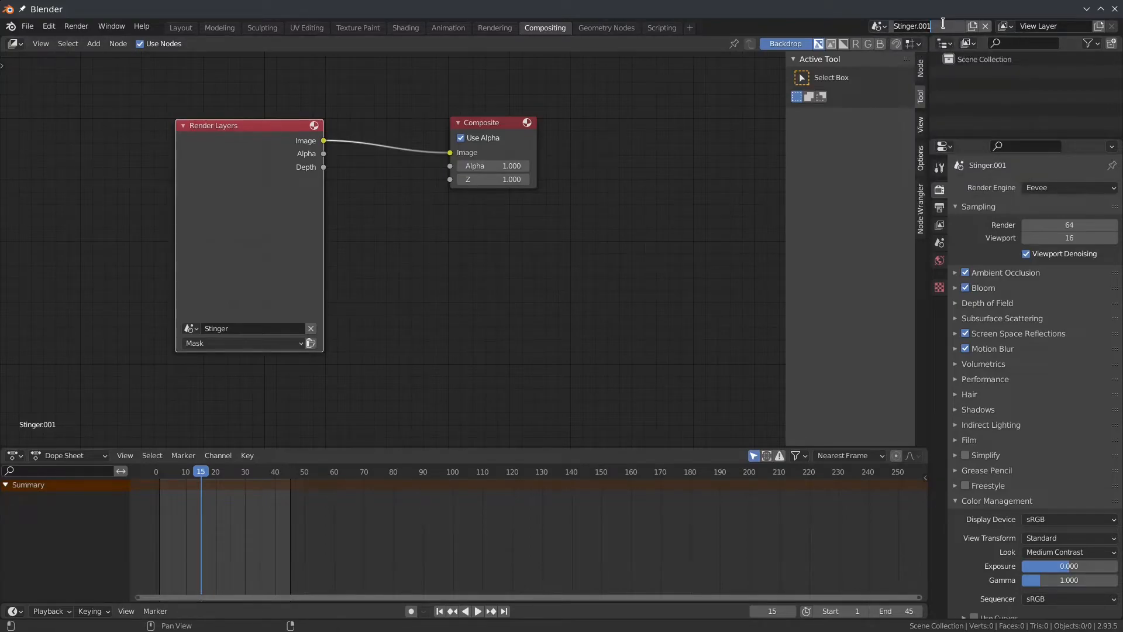
text(Stinger Mask)
key(Return)
Switch to the Stinger scene and enable compositing nodes, keeping the Render Layers node on the Stinger layer.
click(879, 27)
click(895, 42)
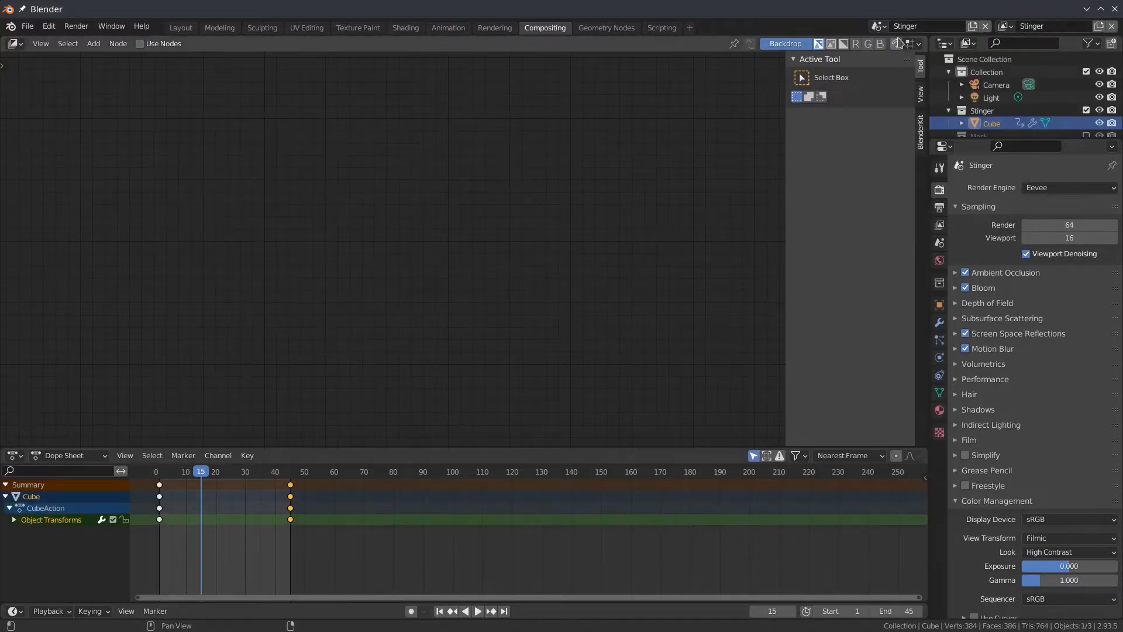
click(139, 44)
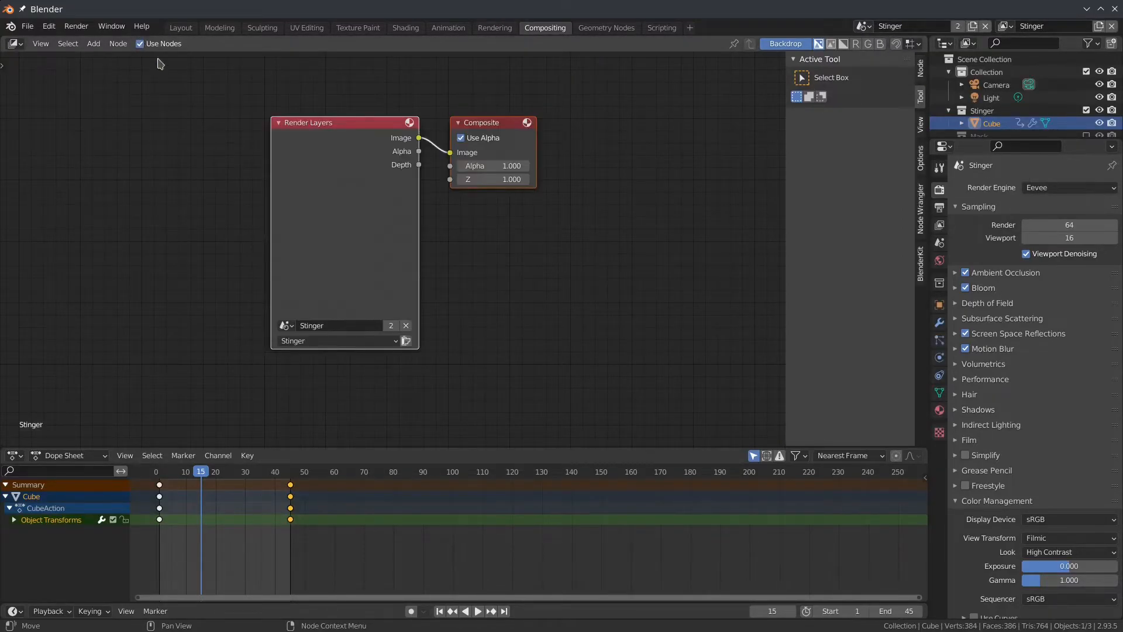
click(328, 342)
click(229, 334)
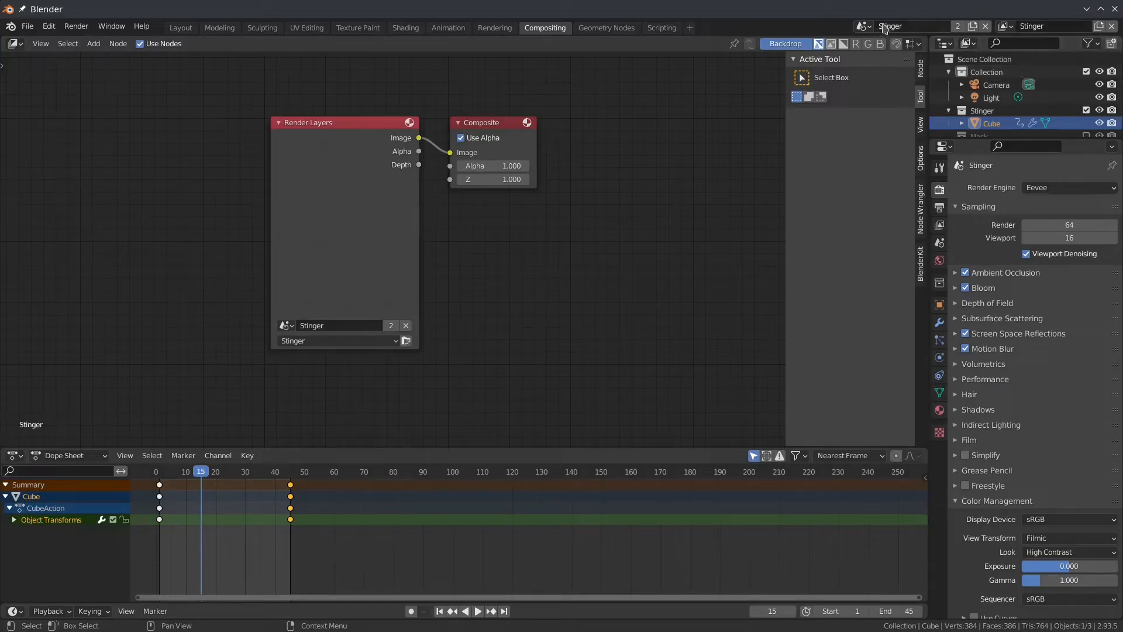
Create another scene that copies the Stinger scene's settings and name it "Stinger Combine".
click(972, 27)
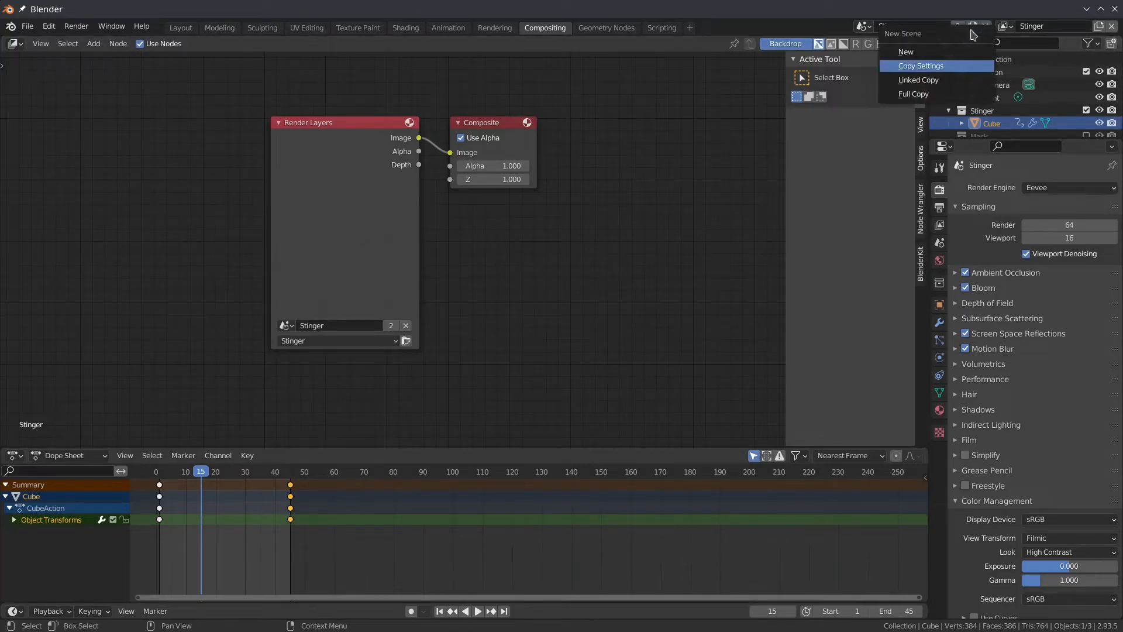
click(929, 67)
double_click(936, 26)
text(St)
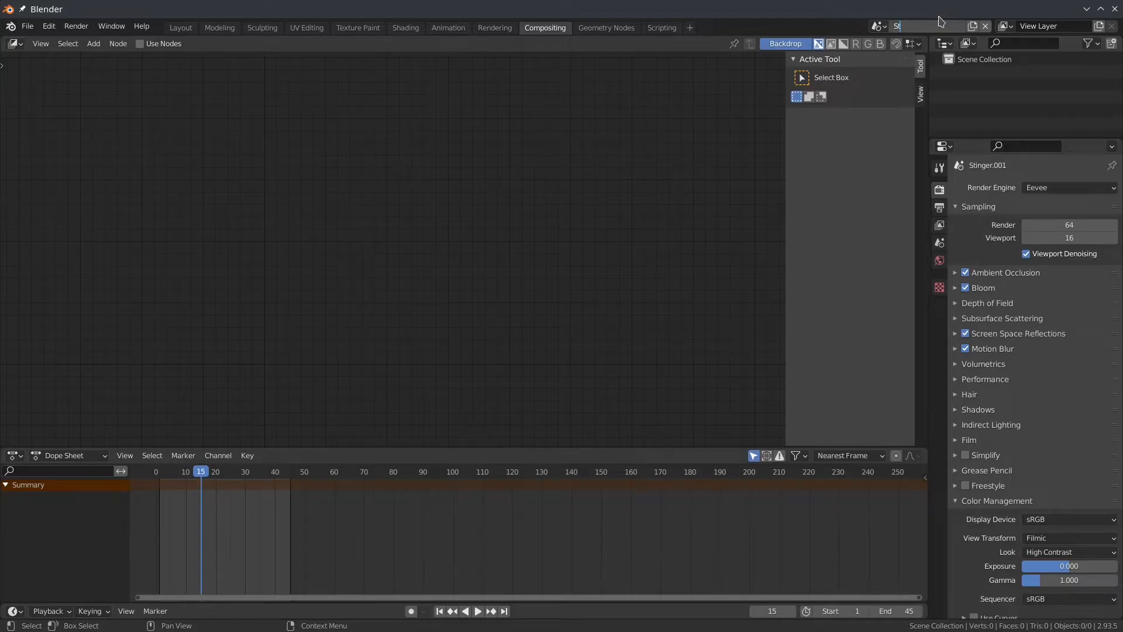
key(Return)
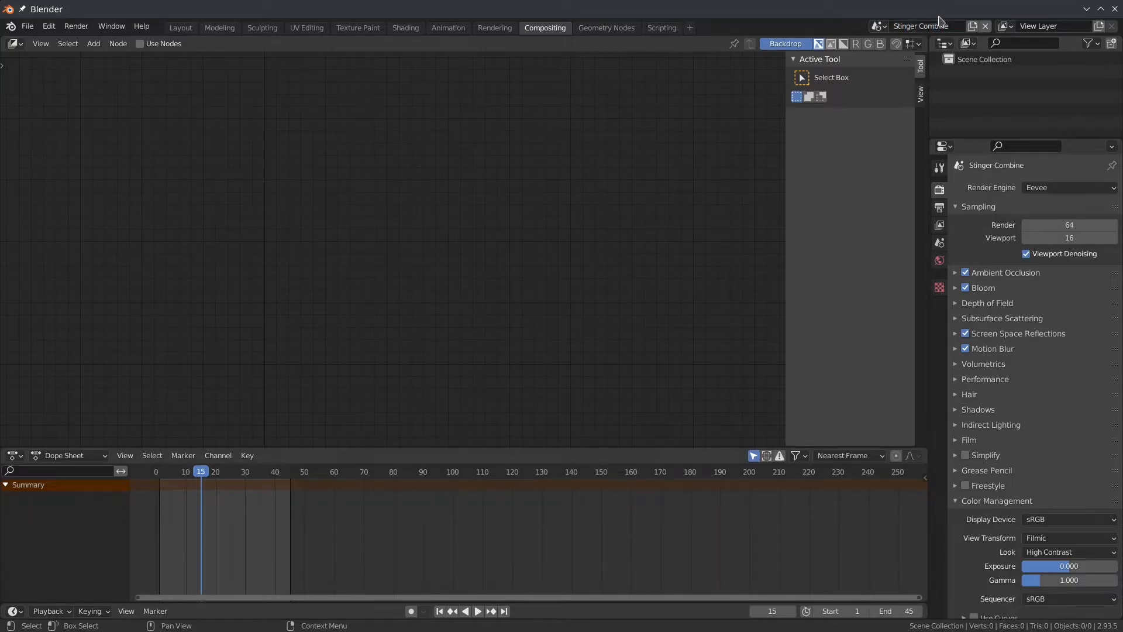
Double the Stinger Combine scene's horizontal output resolution to 2560 px.
click(939, 208)
double_click(1090, 201)
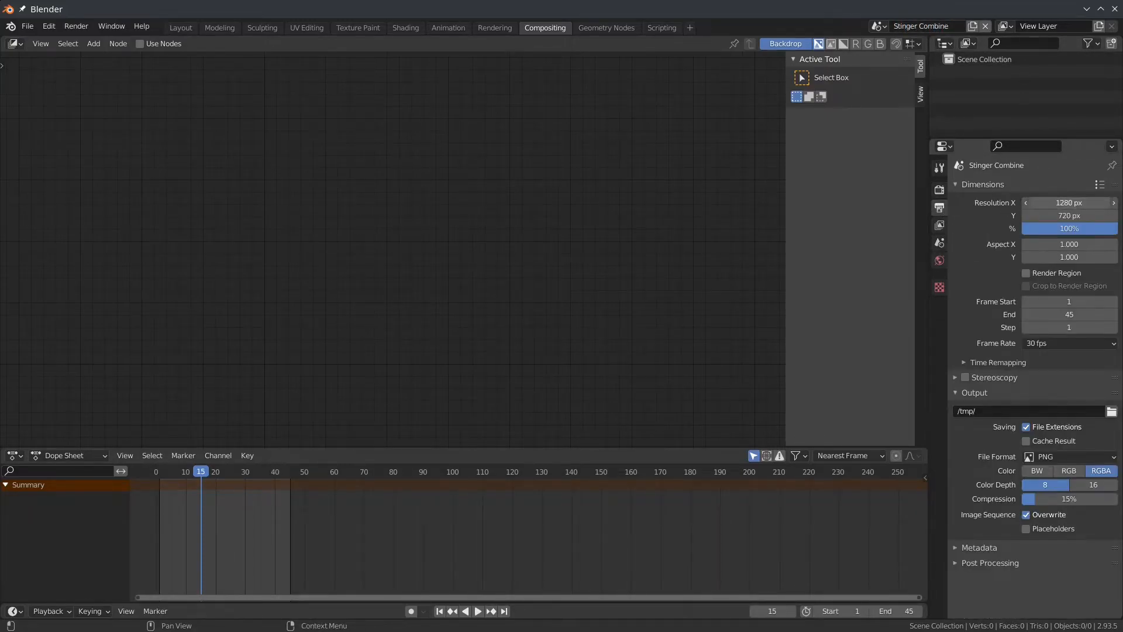
text(*2)
key(Return)
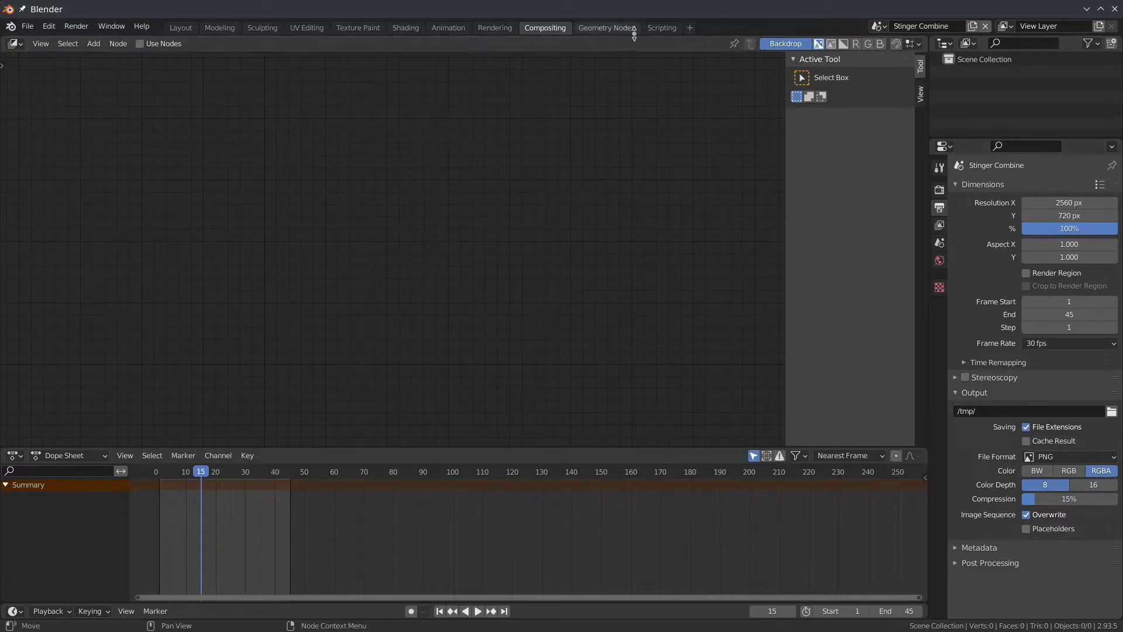
Add a Video Editing workspace for the Stinger Combine scene.
click(689, 28)
mouse_move(713, 105)
click(755, 116)
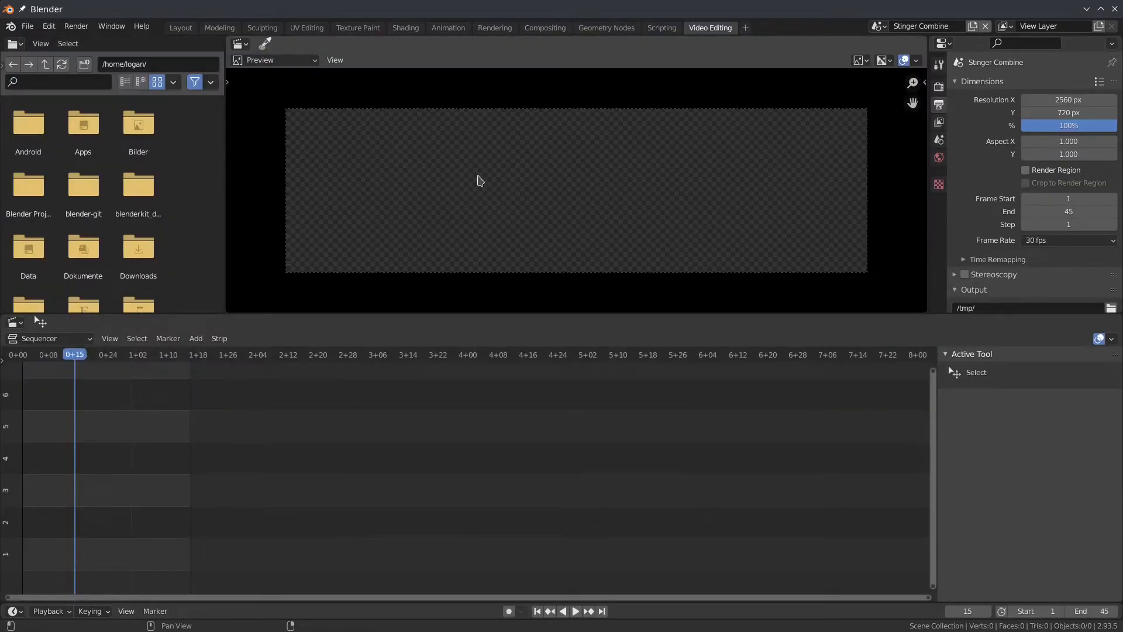
scroll(1015, 242, down, 5)
scroll(1016, 298, up, 5)
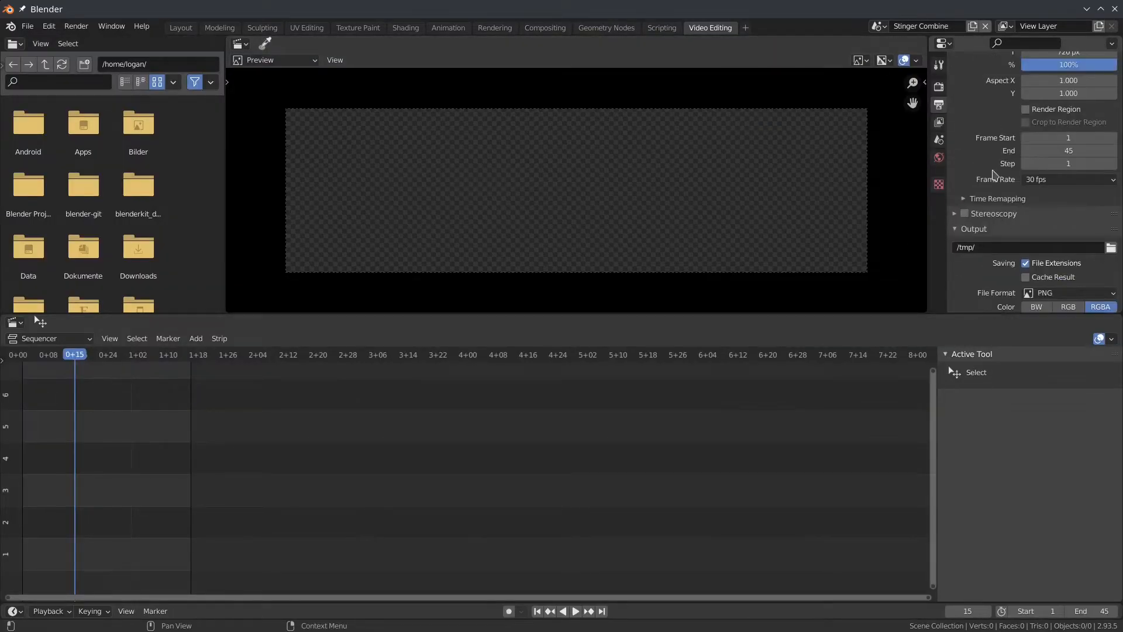
Set the Stinger Combine scene's color management view transform to Standard.
key(ctrl+shift+Tab)
click(1008, 308)
scroll(1007, 292, down, 4)
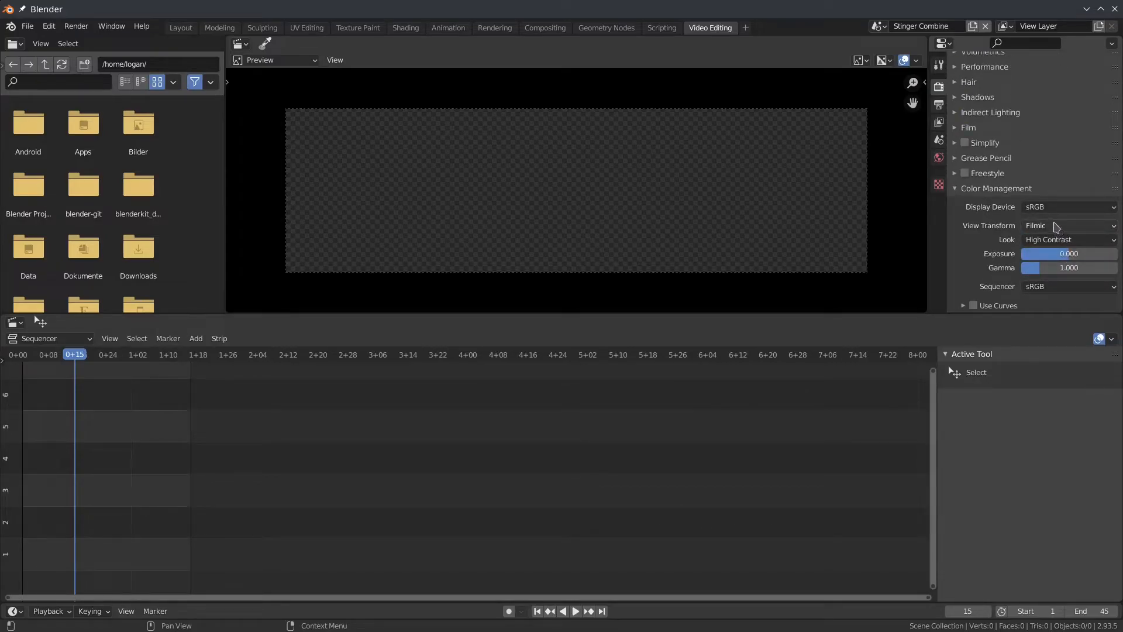
click(1056, 226)
click(1040, 240)
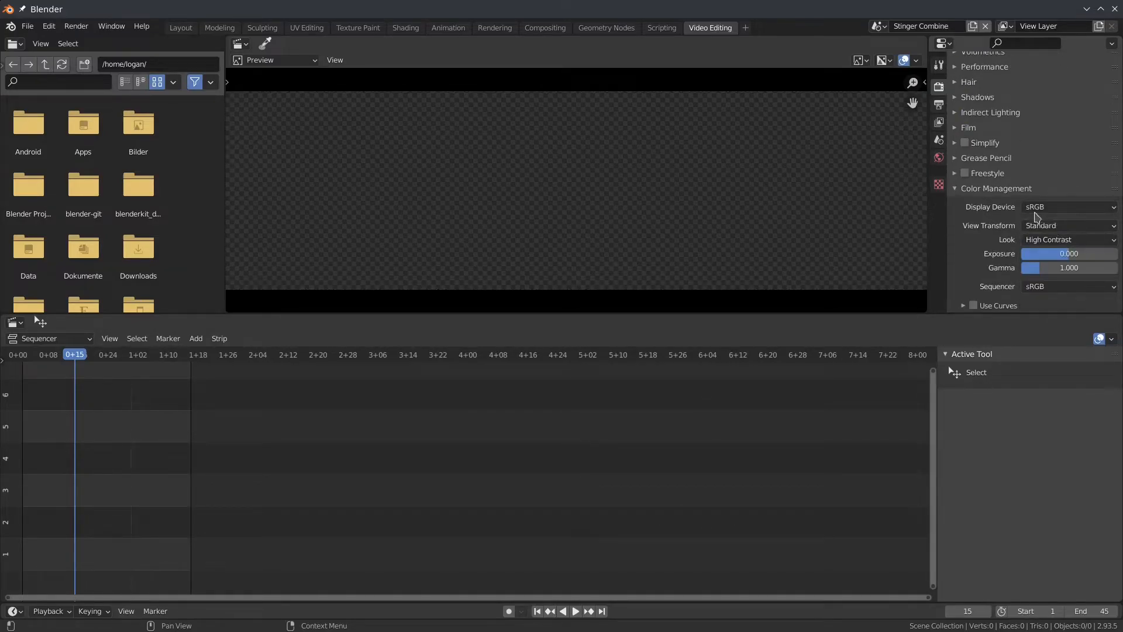
Add the Stinger scene as a strip in channel 1 starting at frame 1, and preview its animation.
key(Home)
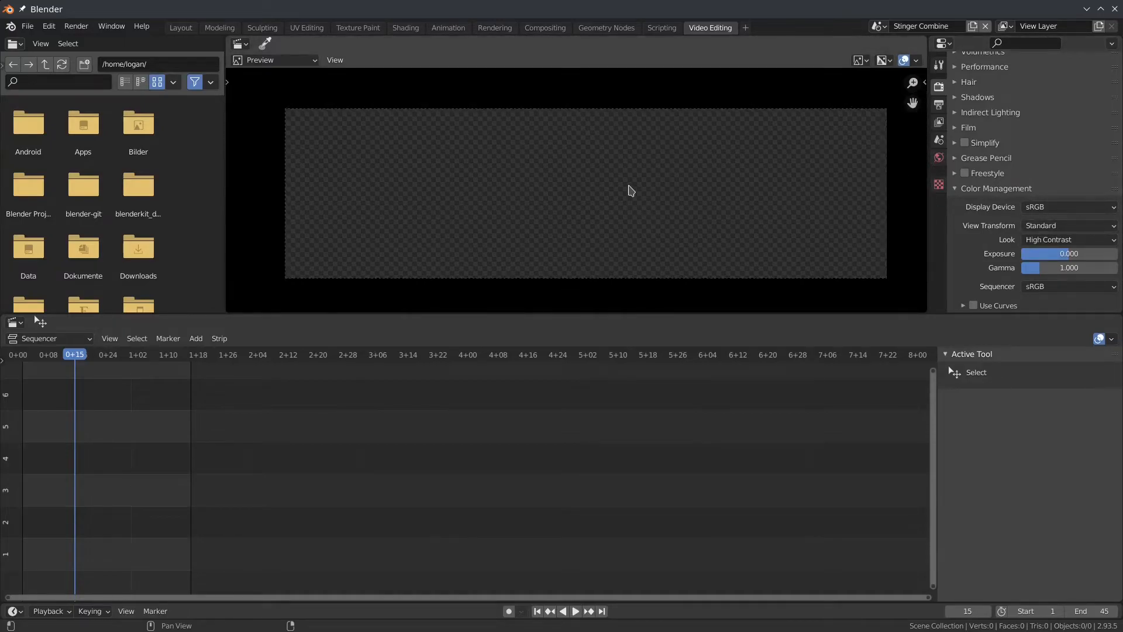
key(Home)
scroll(521, 451, up, 7)
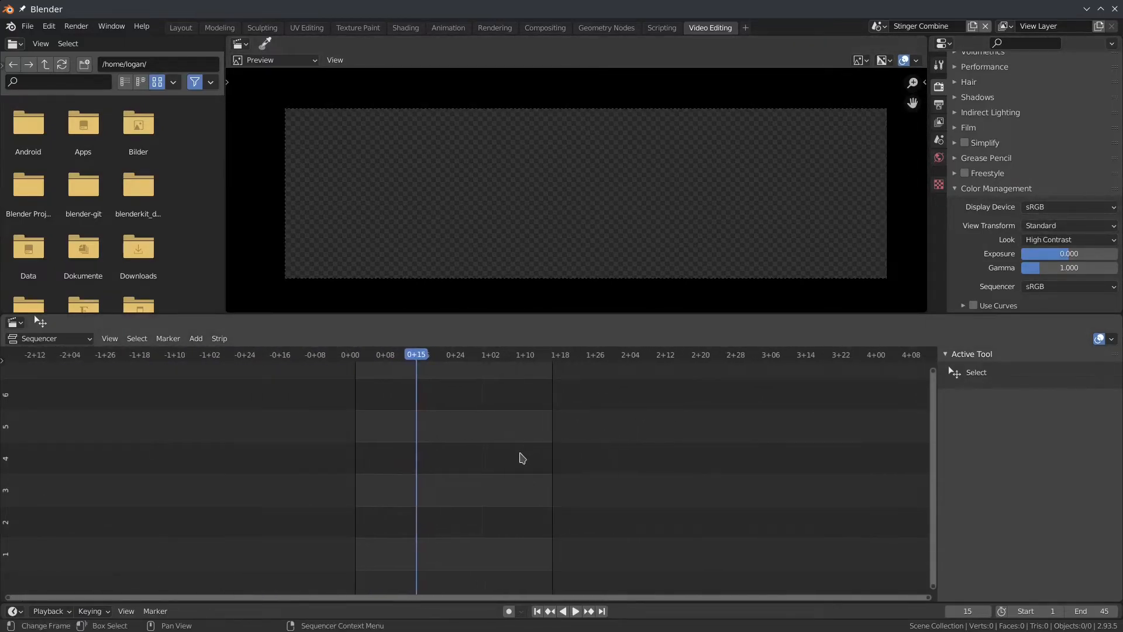
middle_drag(456, 446, 521, 447)
scroll(525, 446, up, 3)
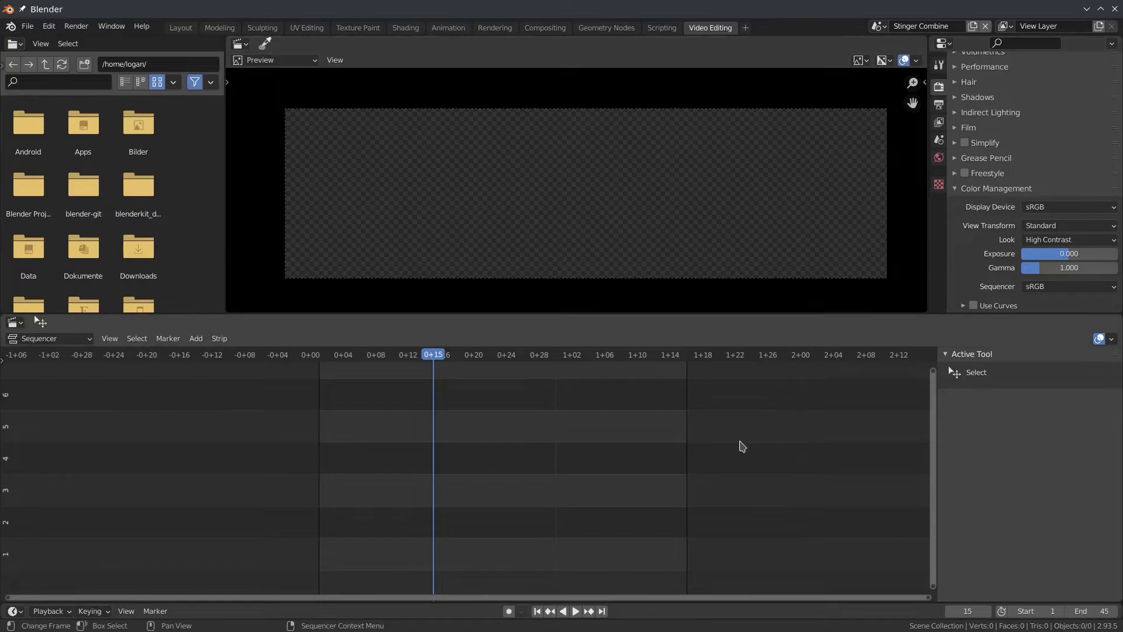
key(shift+a)
mouse_move(448, 432)
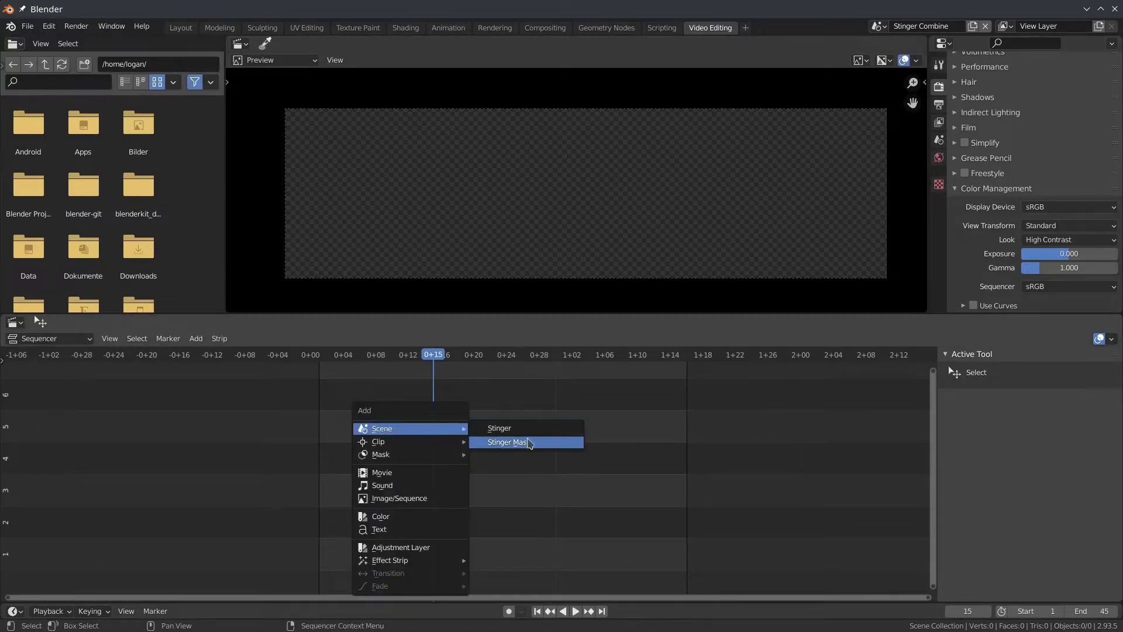
click(542, 430)
drag(607, 550, 493, 550)
key(space)
drag(449, 356, 470, 384)
key(space)
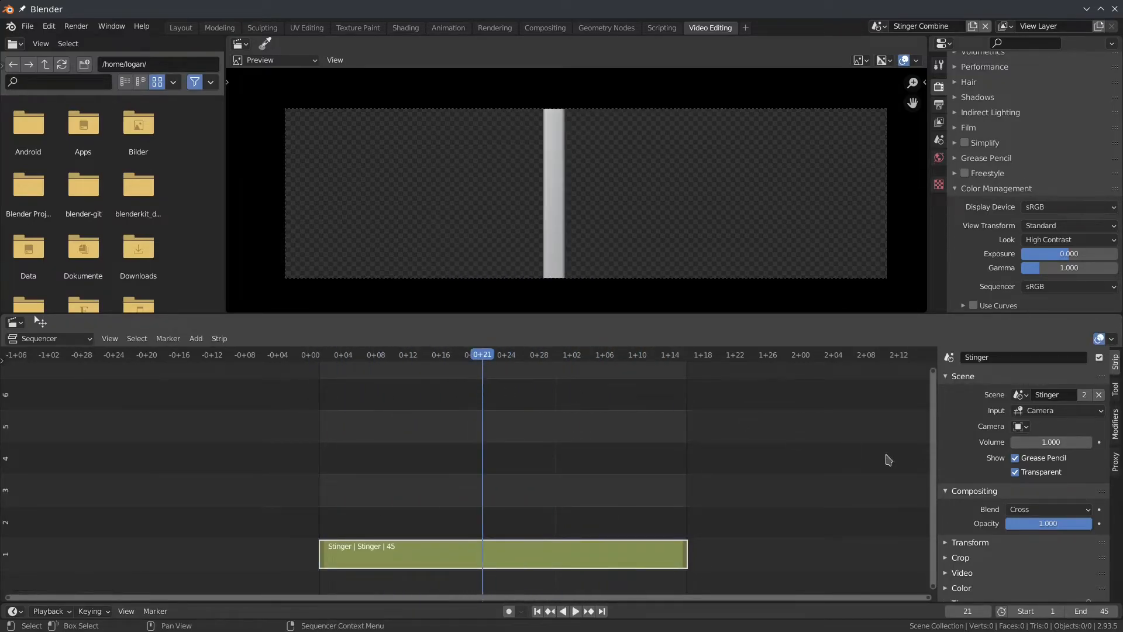
Set the Stinger strip's horizontal position to -1280/2 (-640 px) and preview it in the left half of the frame.
click(970, 543)
scroll(1033, 520, down, 3)
drag(1028, 490, 872, 490)
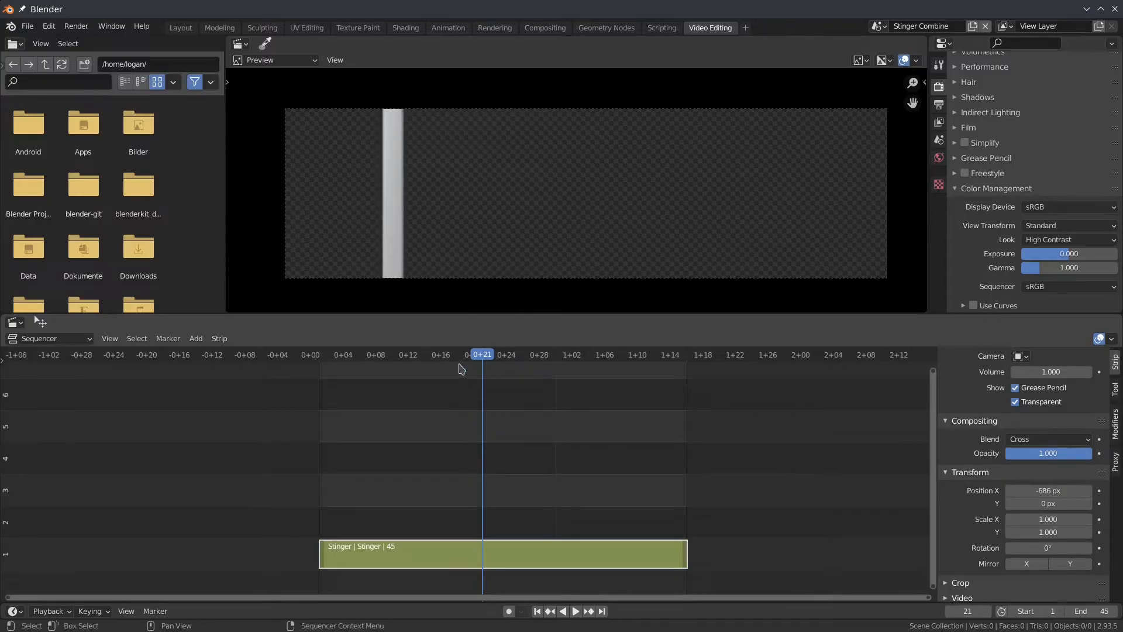
key(shift+Left)
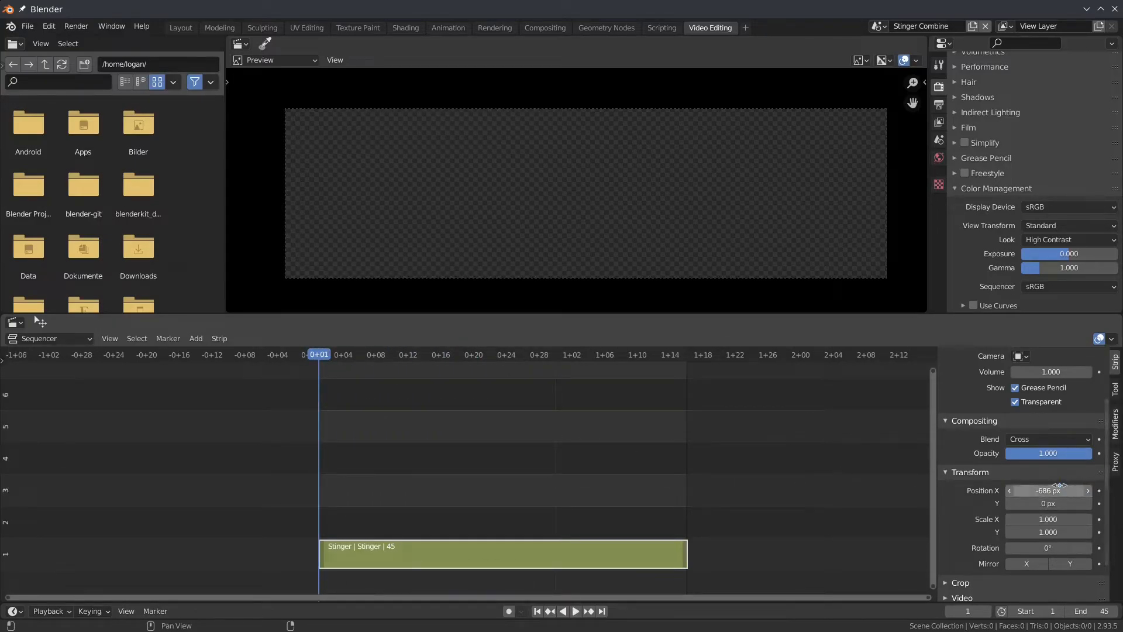
mouse_move(440, 359)
mouse_down()
mouse_move(459, 358)
mouse_move(418, 358)
mouse_up()
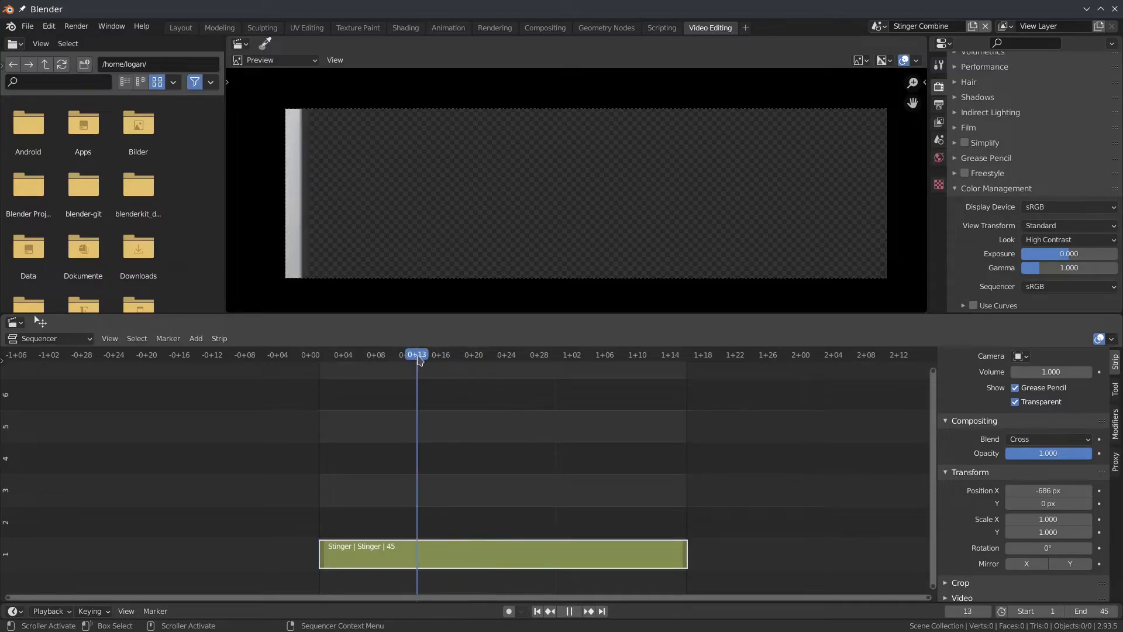
drag(1048, 490, 1053, 490)
click(1048, 490)
text(-12)
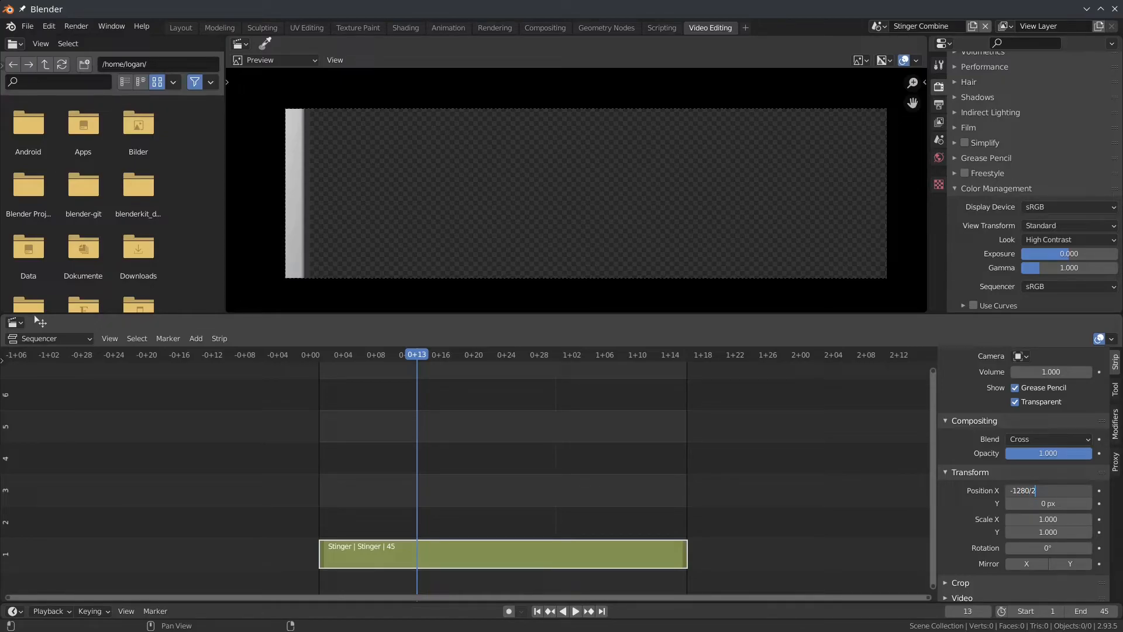
text(80/2)
key(Return)
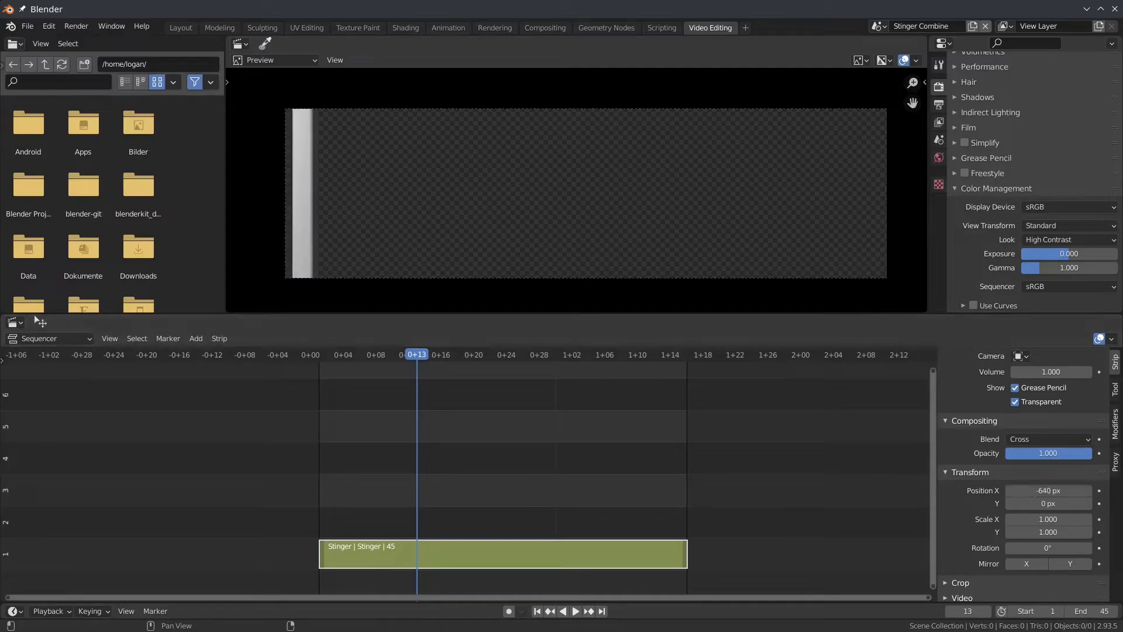
key(space)
drag(413, 356, 487, 372)
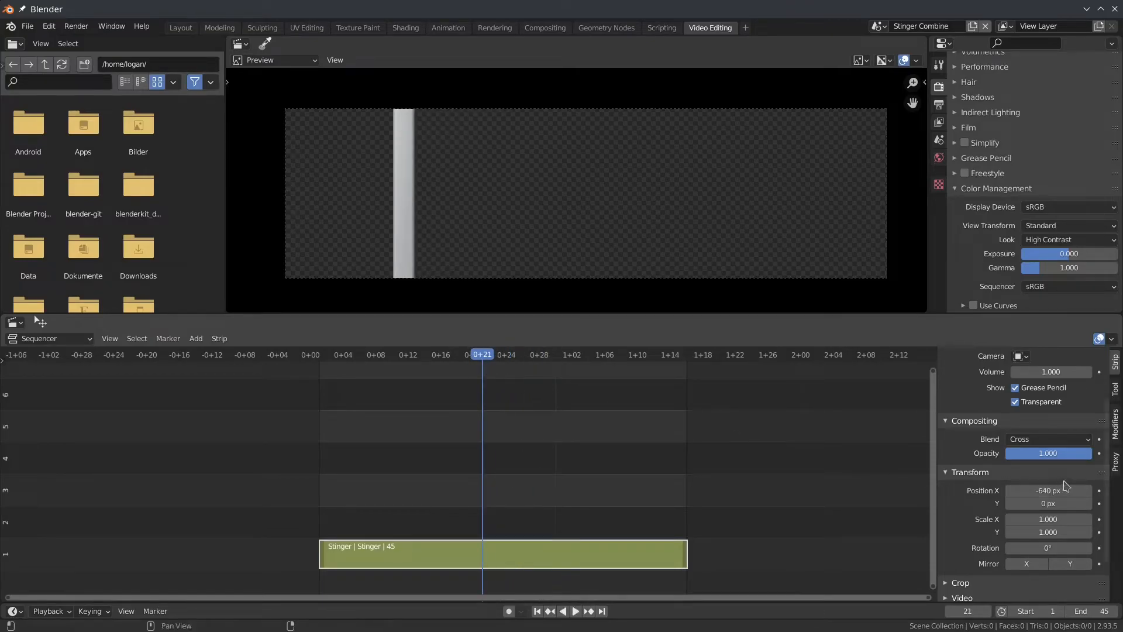
Add the Stinger Mask scene as a strip in channel 2, starting at frame 1 above the Stinger strip.
click(572, 405)
key(shift+a)
mouse_move(572, 402)
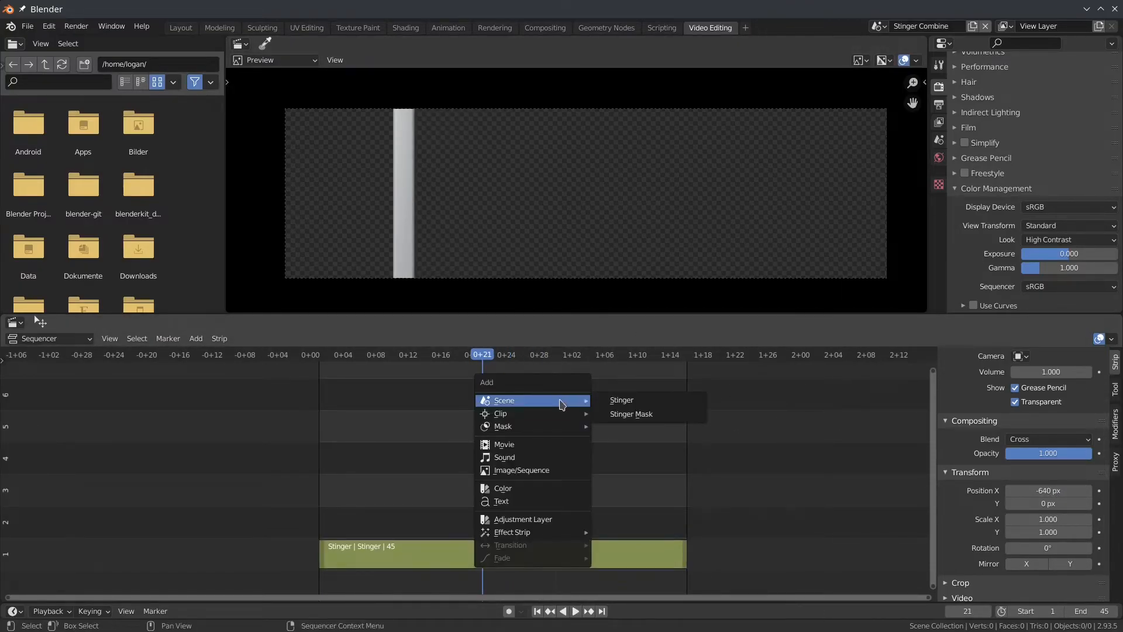
click(631, 413)
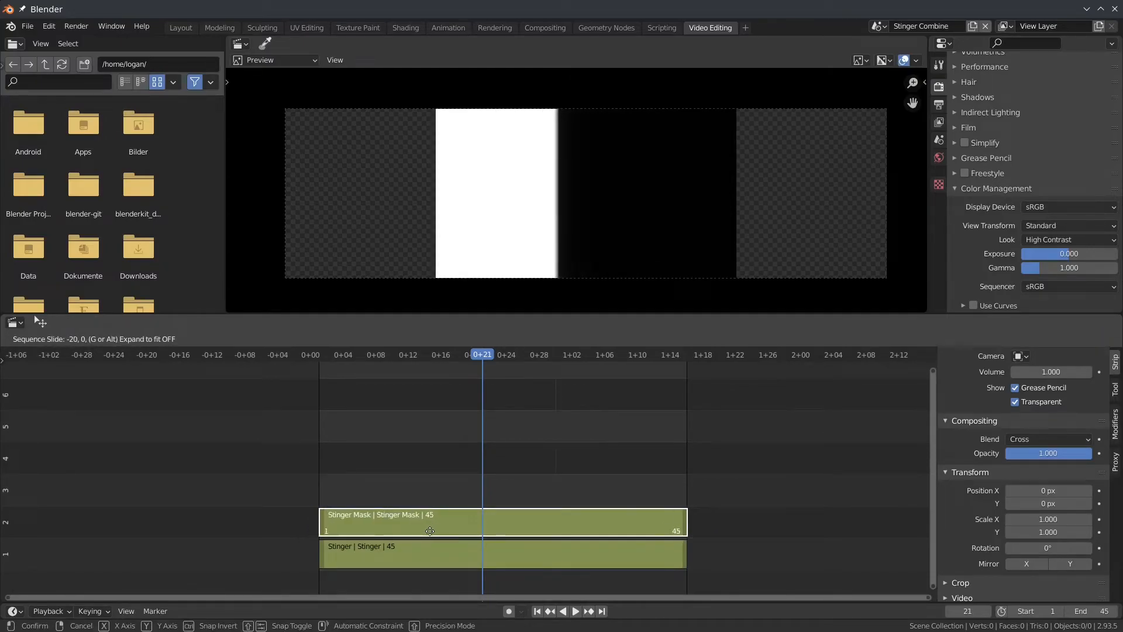
click(462, 527)
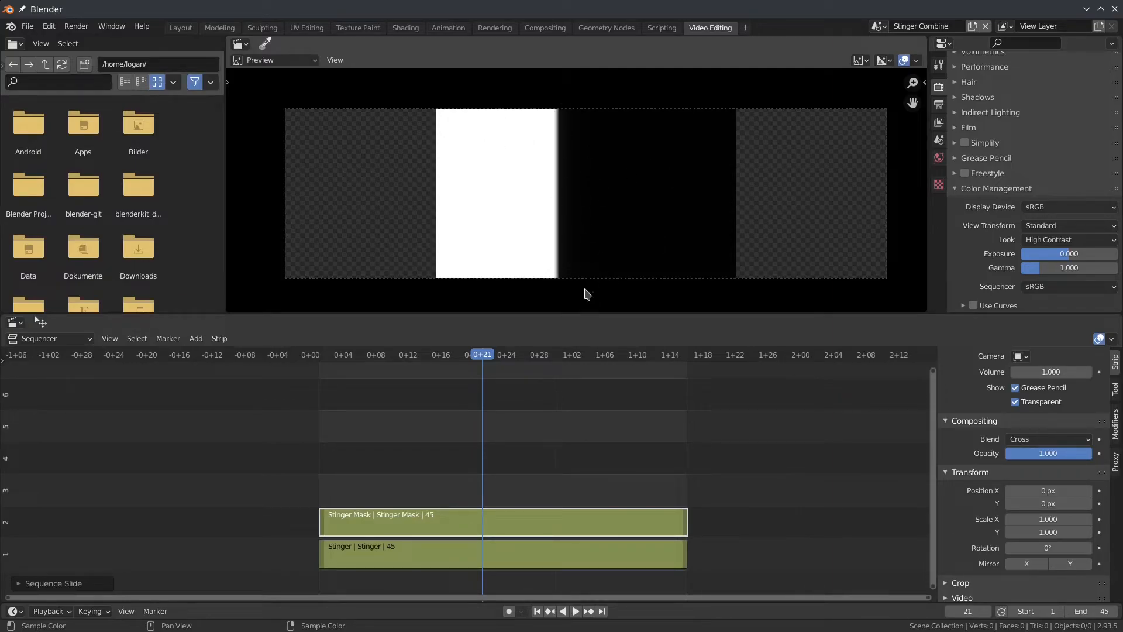
Set the Stinger Mask strip's horizontal position to 640 px and play back the result.
click(1046, 489)
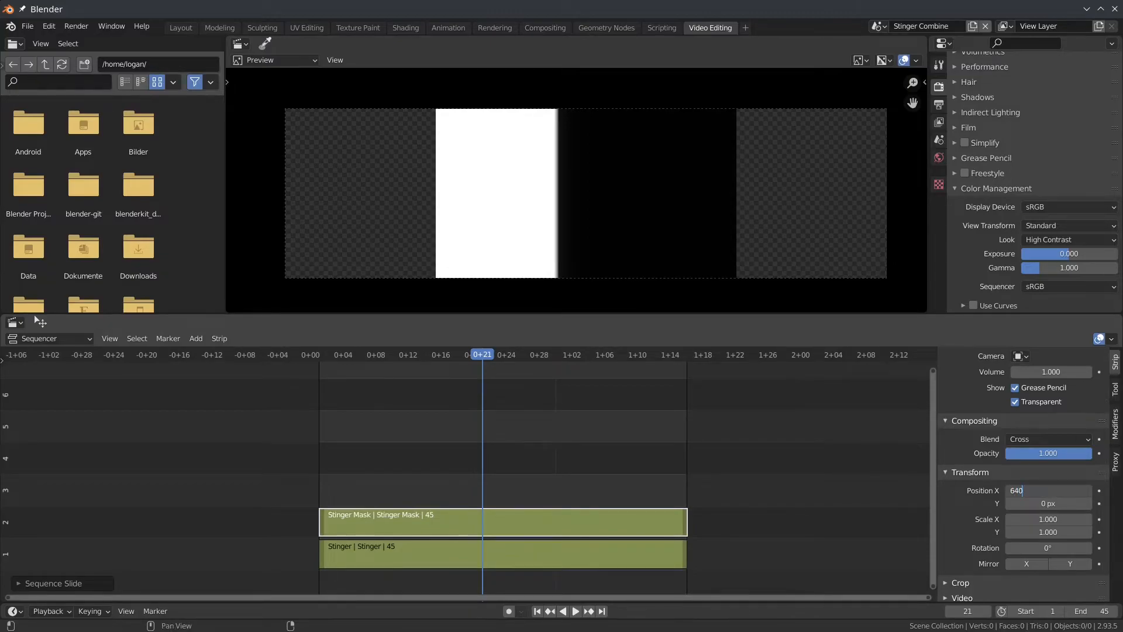
key(Return)
key(space)
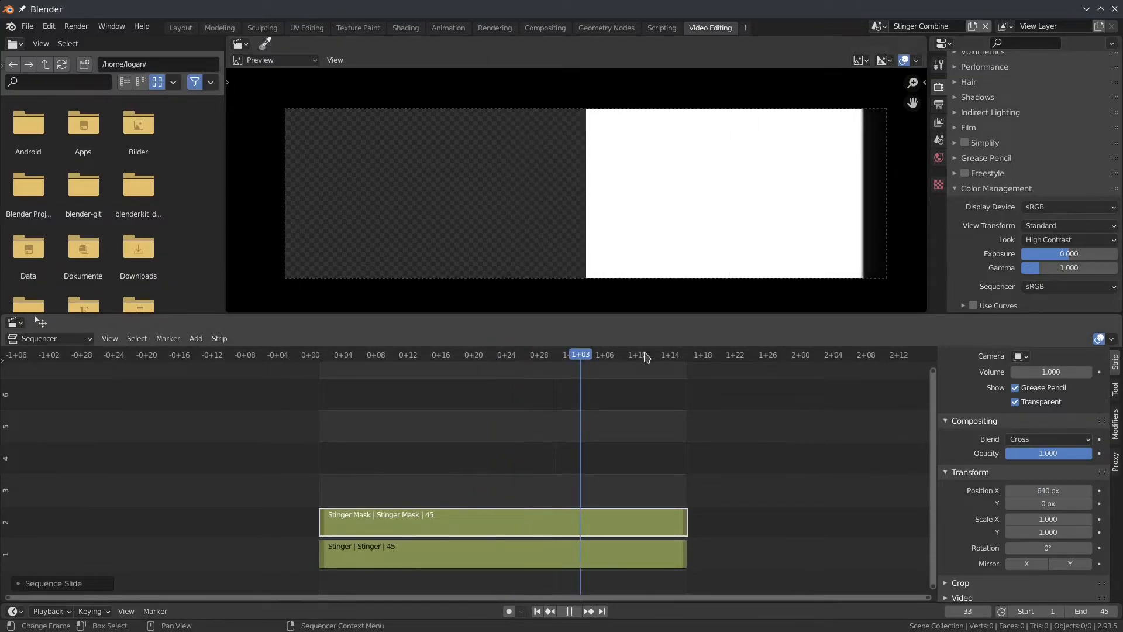
key(space)
drag(477, 359, 500, 360)
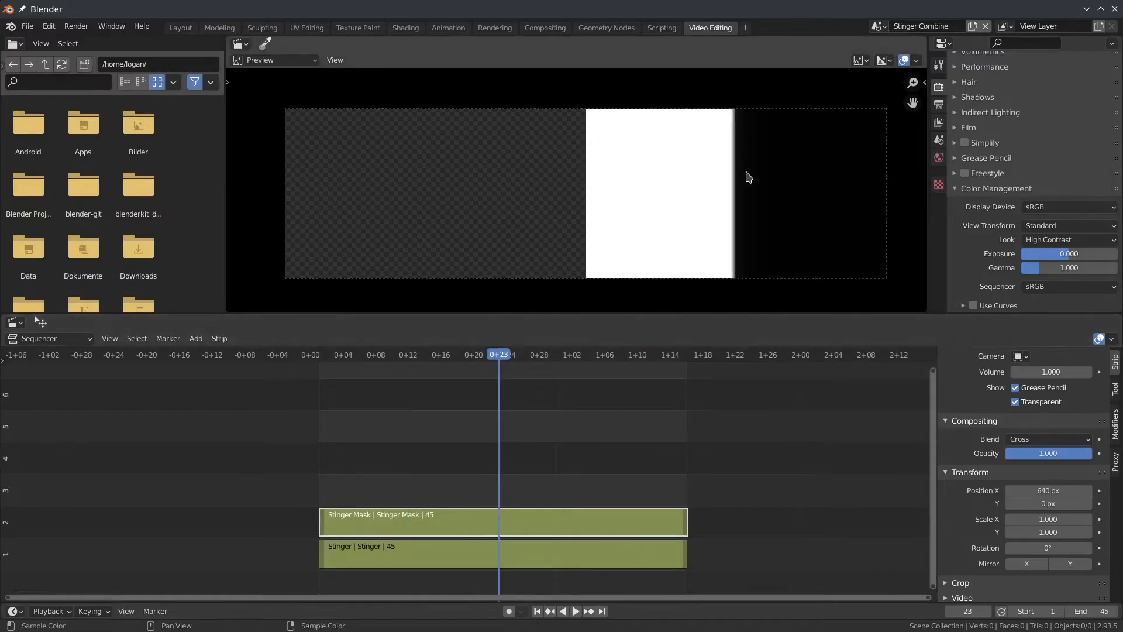
Set the Stinger Mask strip's blend mode to Alpha Over and preview both strips side by side.
click(1042, 440)
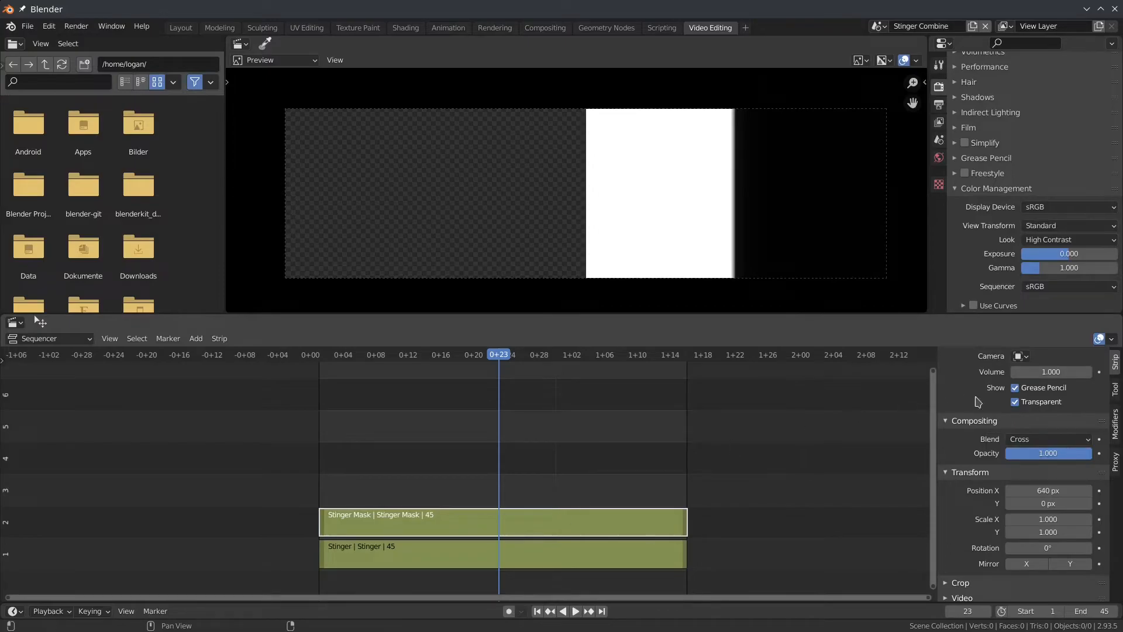
click(1041, 439)
click(1048, 278)
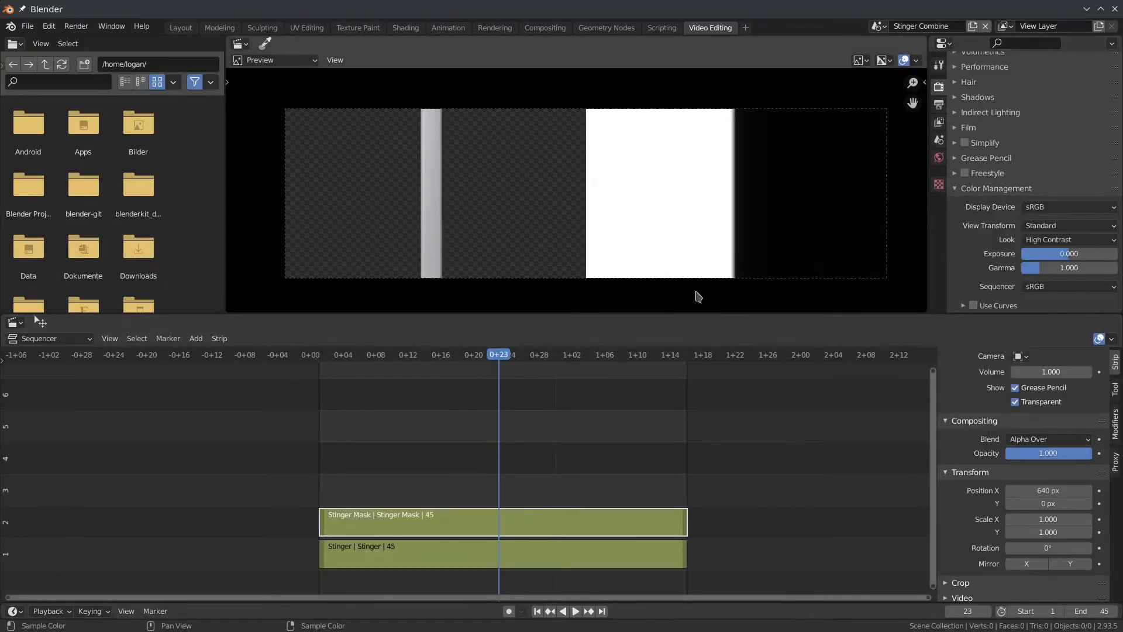
key(space)
drag(608, 362, 482, 355)
key(space)
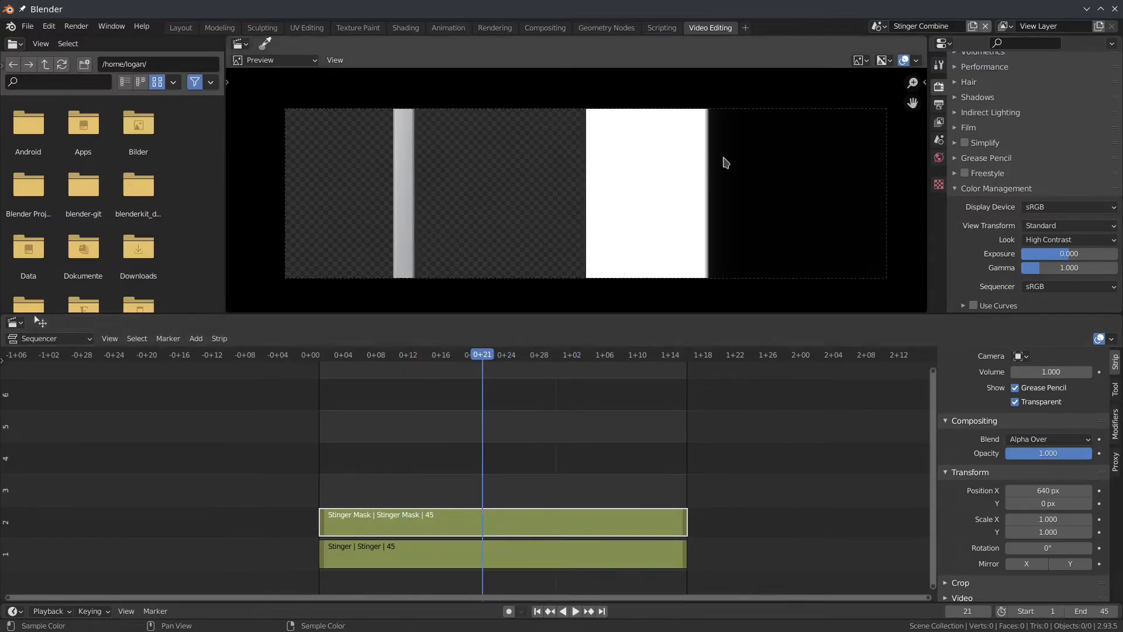
Switch to the Stinger scene and give the cube its own copy of the shared material in the Shading workspace.
click(877, 26)
click(886, 52)
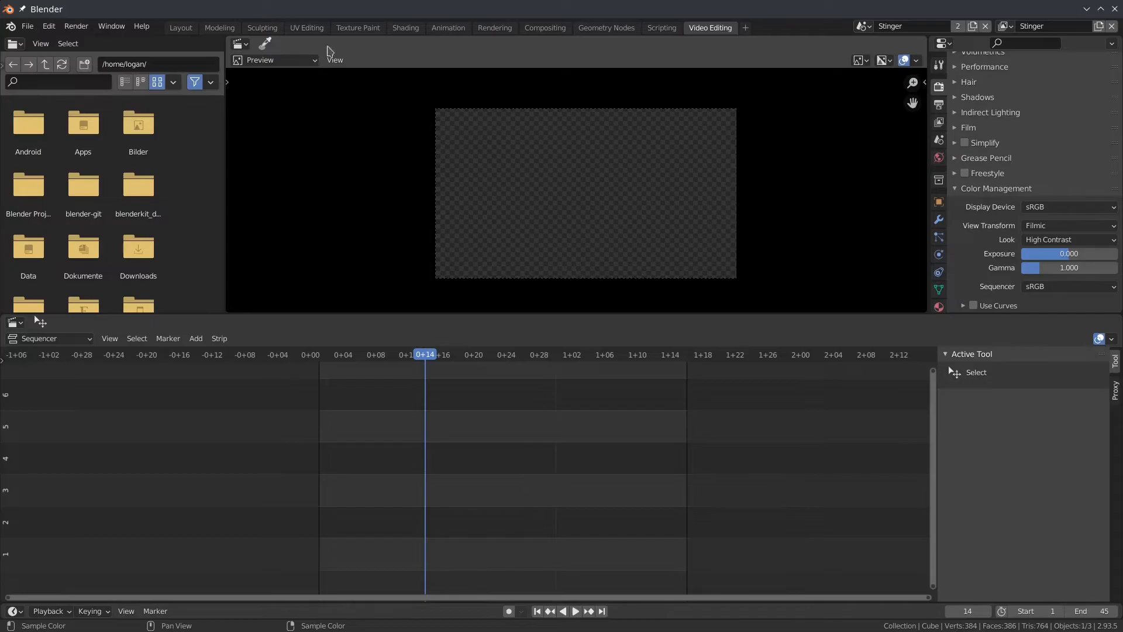
click(177, 28)
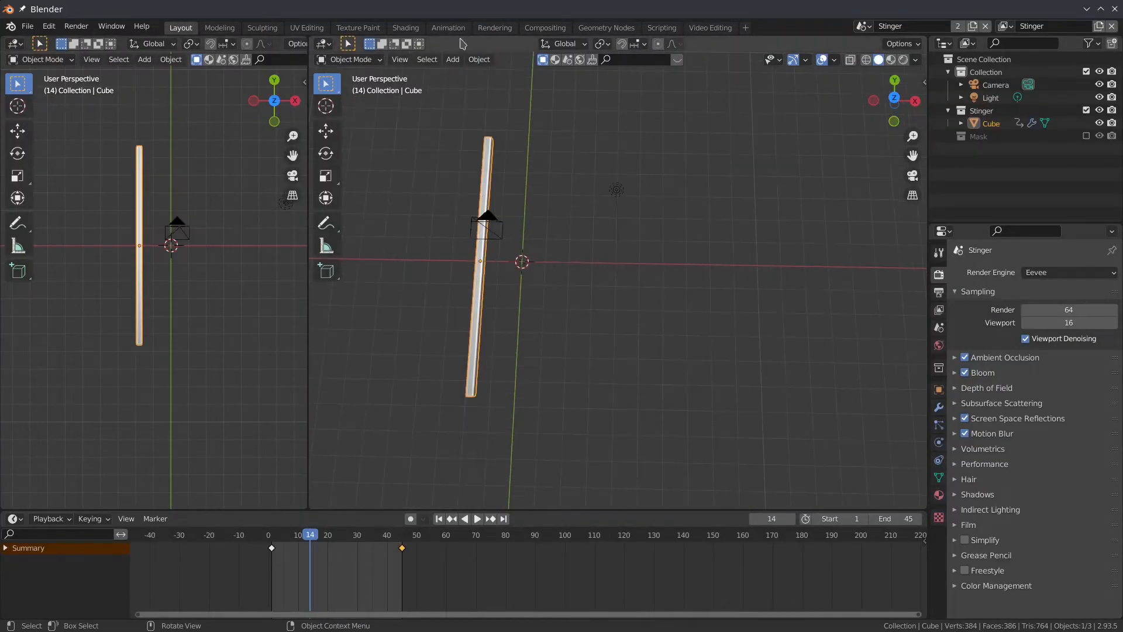
click(405, 28)
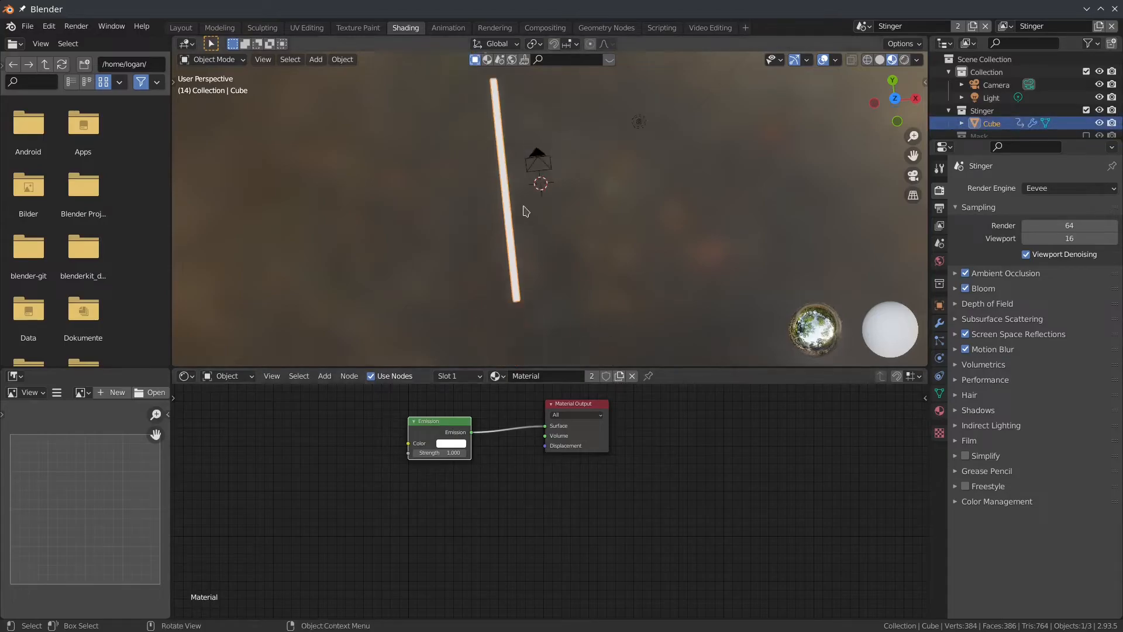
click(618, 376)
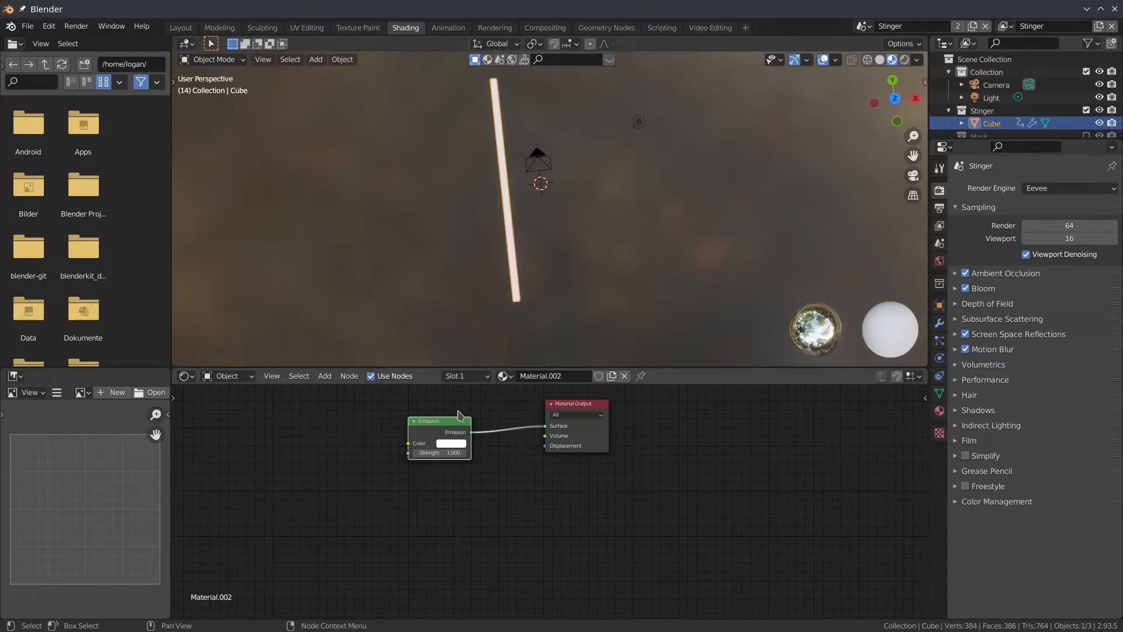
Replace the cube material's Emission node with a Principled BSDF connected to the Material Output's Surface.
key(x)
key(shift+a)
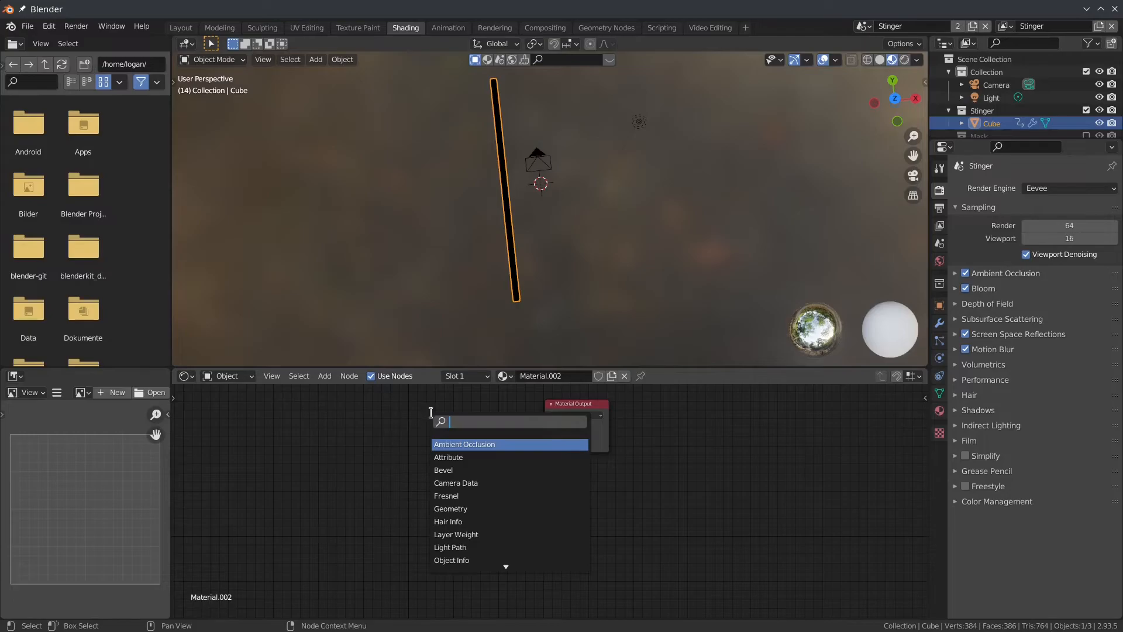
text(pr)
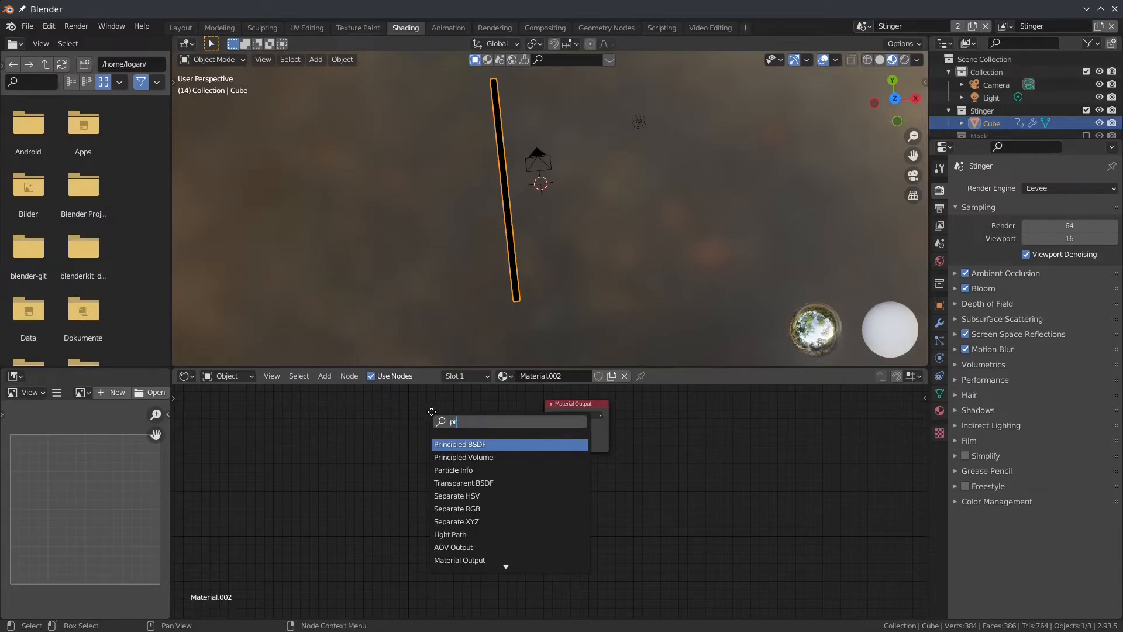
key(Return)
click(510, 443)
drag(513, 436, 545, 426)
Set the Principled BSDF's Metallic to 1.000 and its Roughness to about 0.189.
scroll(582, 553, up, 3)
drag(463, 412, 558, 412)
drag(489, 451, 446, 452)
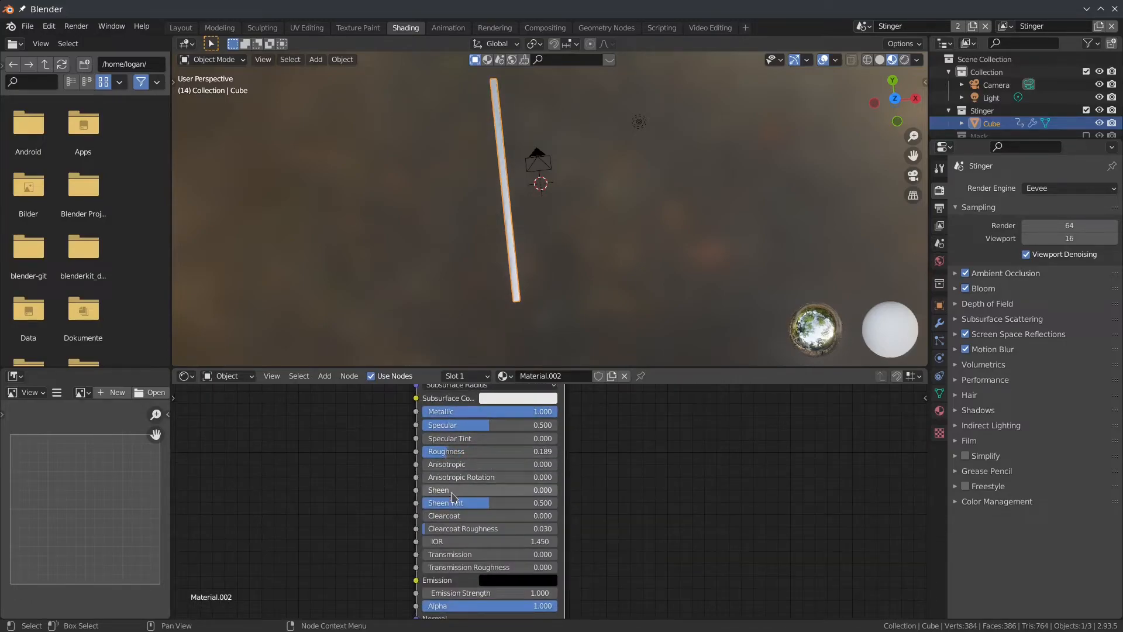
click(639, 123)
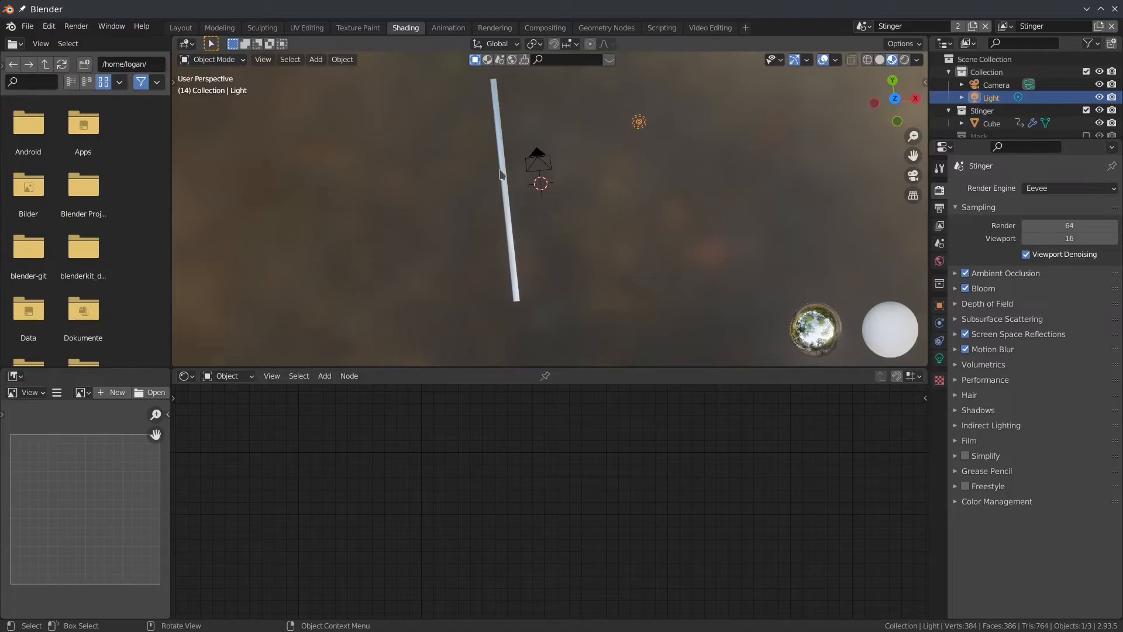
click(506, 169)
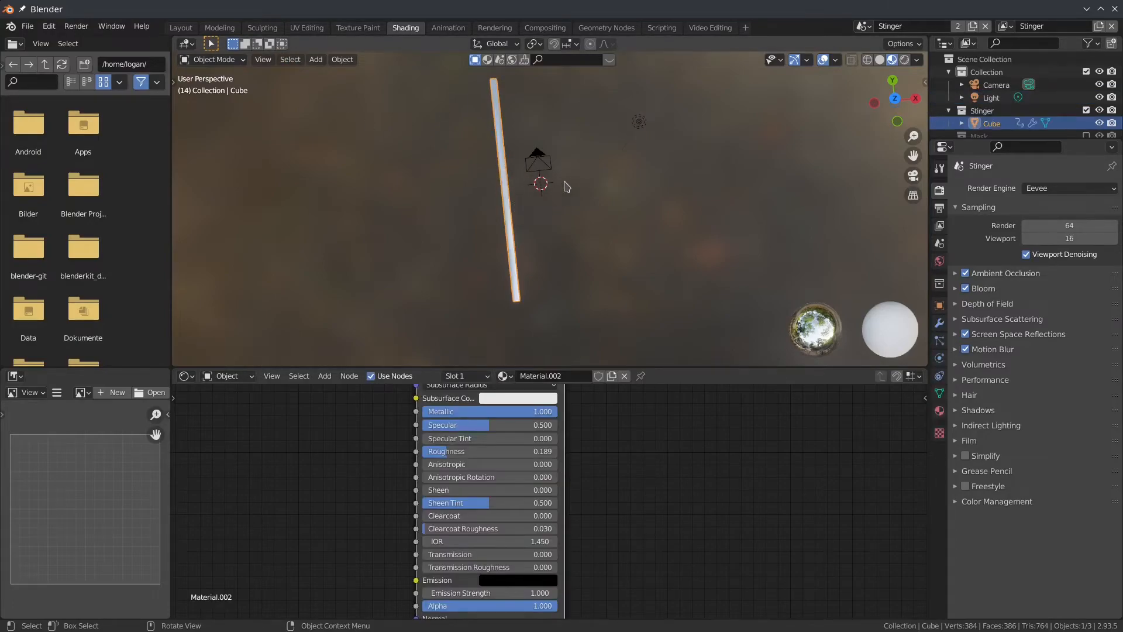
Switch back to the Stinger Combine scene.
click(862, 26)
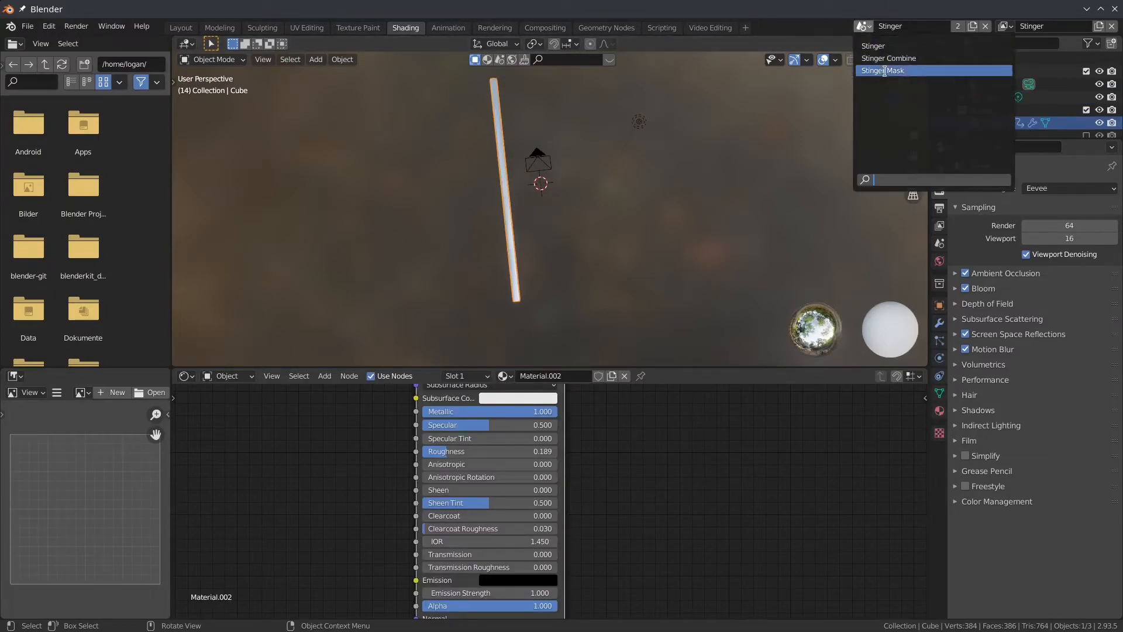
click(889, 58)
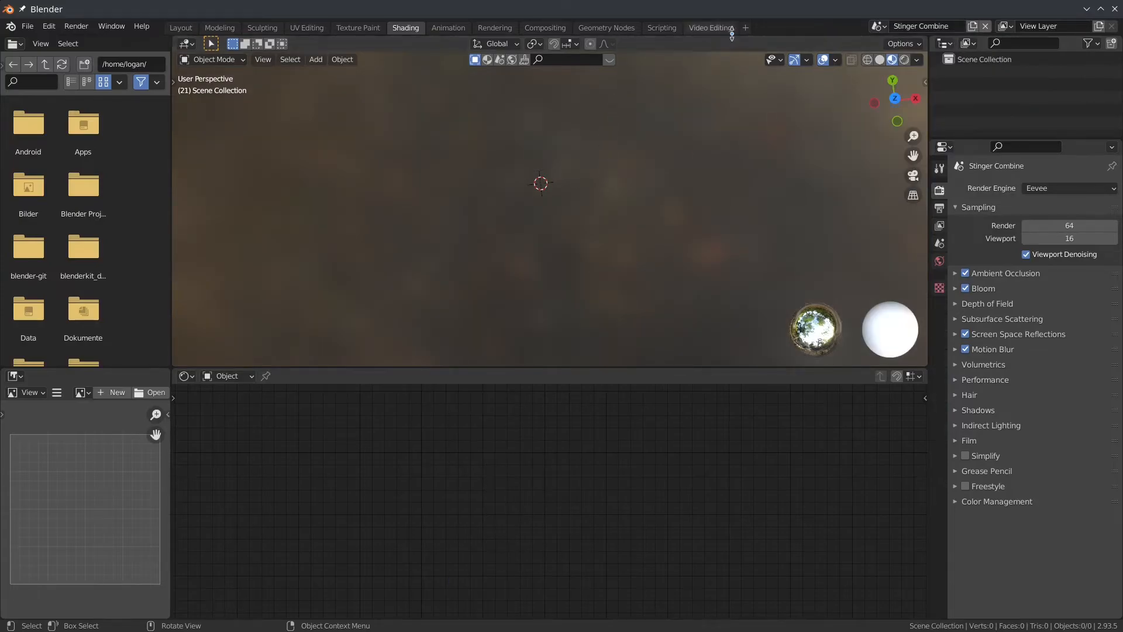
Switch to the Video Editing workspace, show the output properties and scrub the combined sequence to frame 12.
click(710, 28)
mouse_move(482, 356)
mouse_down()
mouse_move(351, 362)
mouse_move(619, 368)
mouse_move(477, 348)
mouse_up()
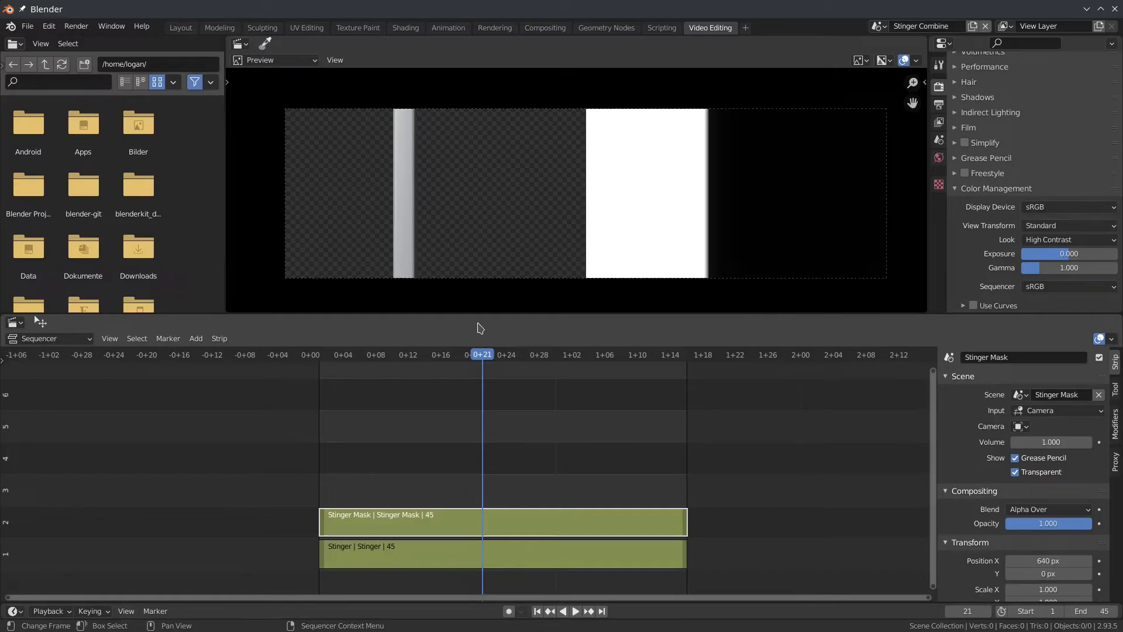
click(939, 105)
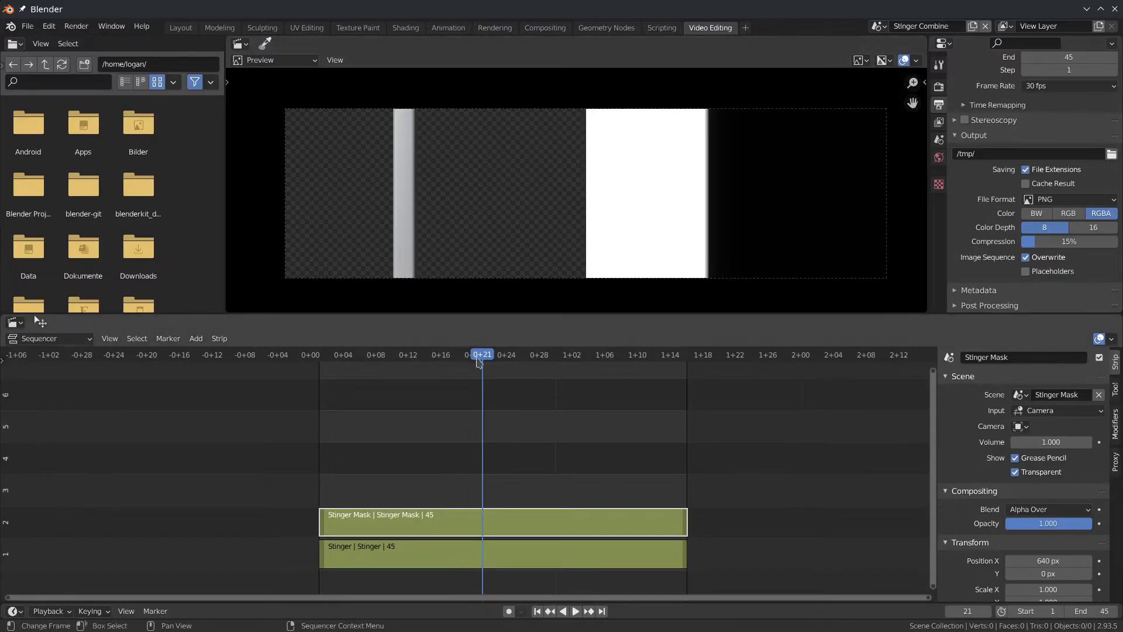
key(ctrl+shift+space)
drag(380, 354, 408, 354)
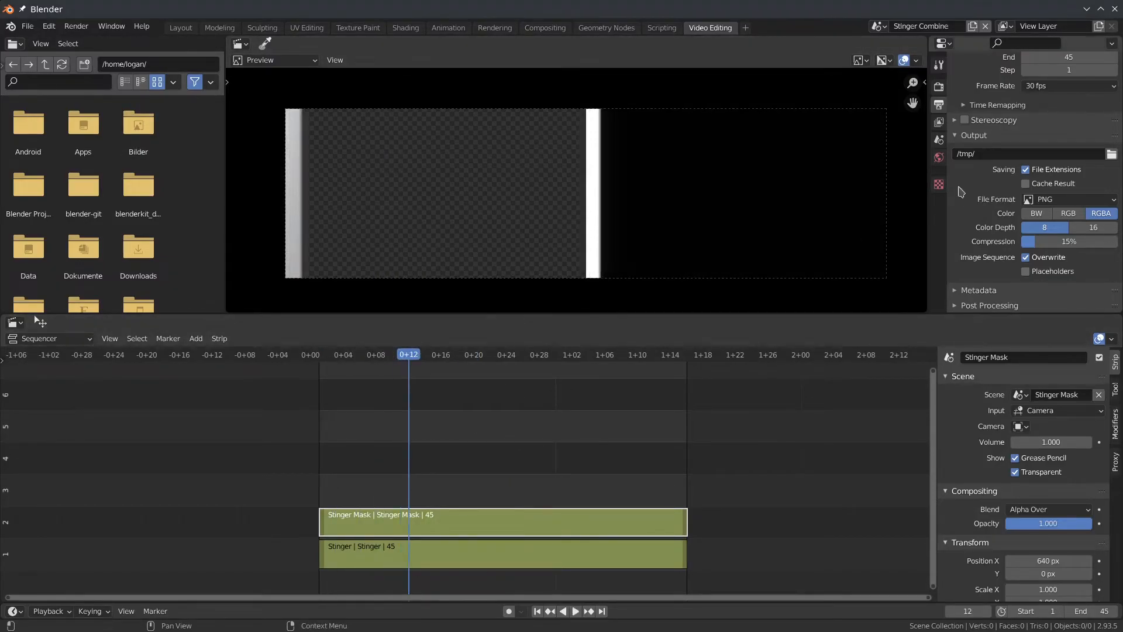
Check the Stinger scene's output settings, return to Stinger Combine and inspect its Film transparency setting.
click(878, 25)
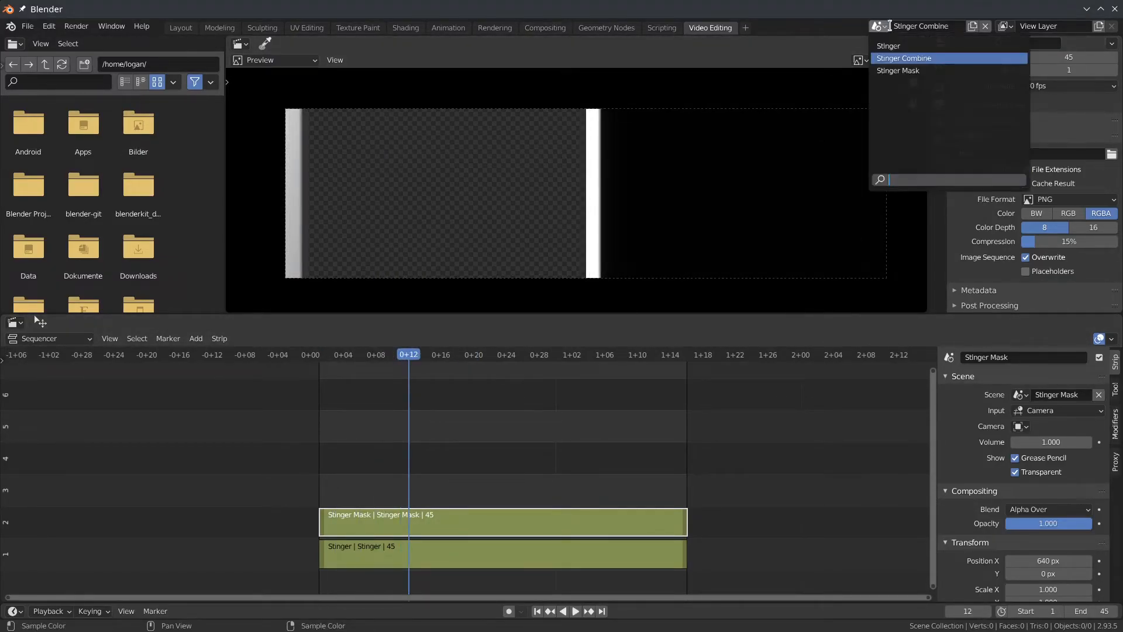
click(895, 40)
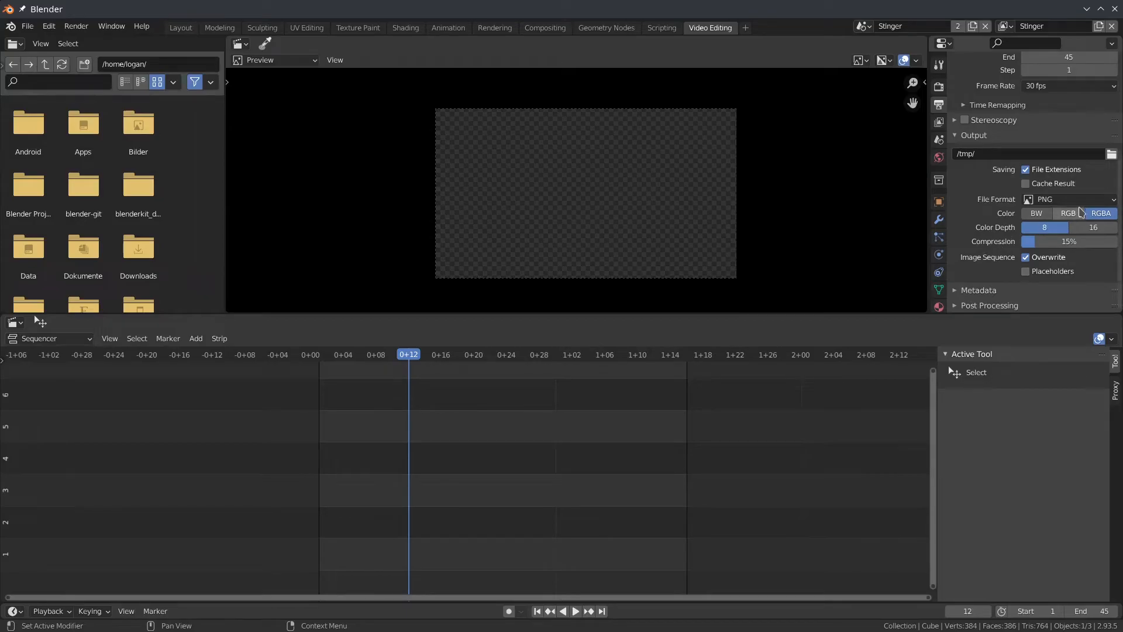
click(863, 25)
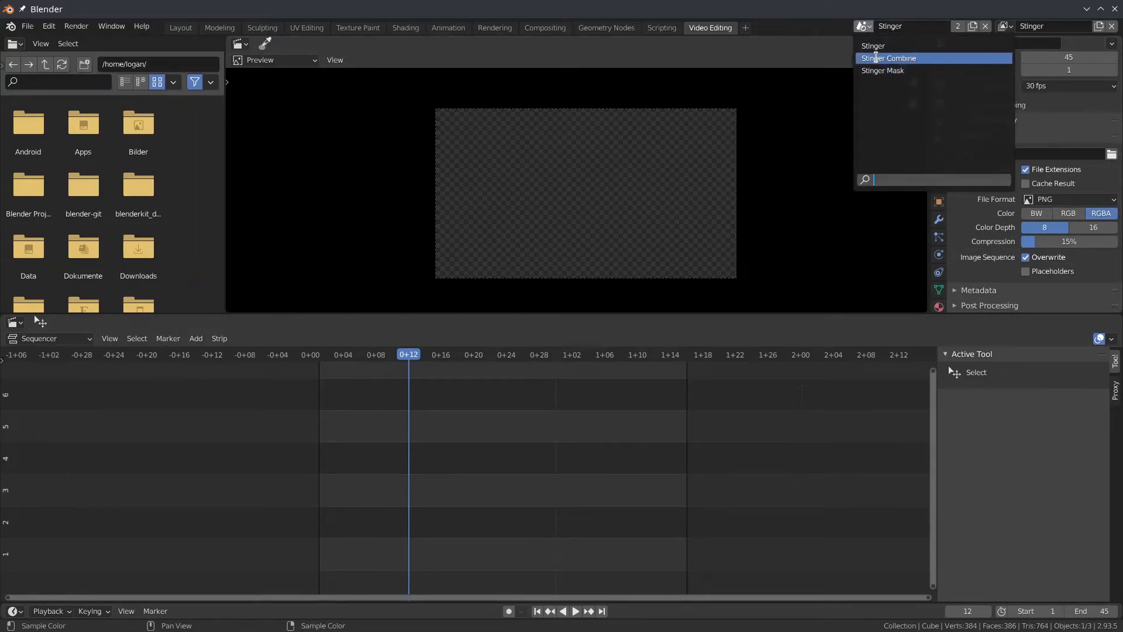
click(875, 58)
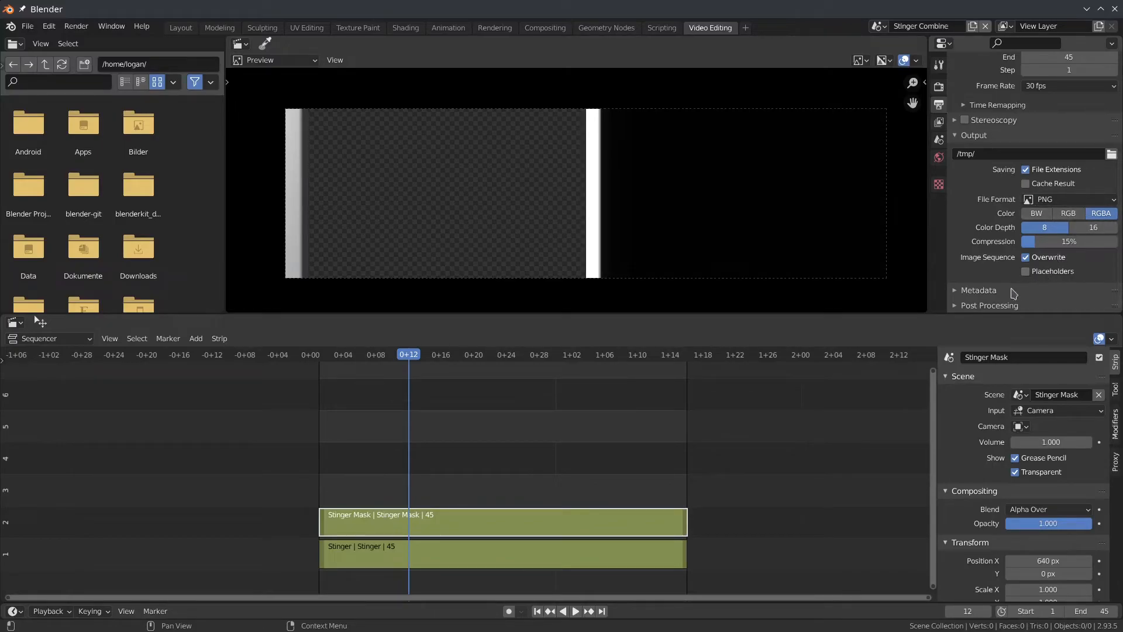
click(939, 87)
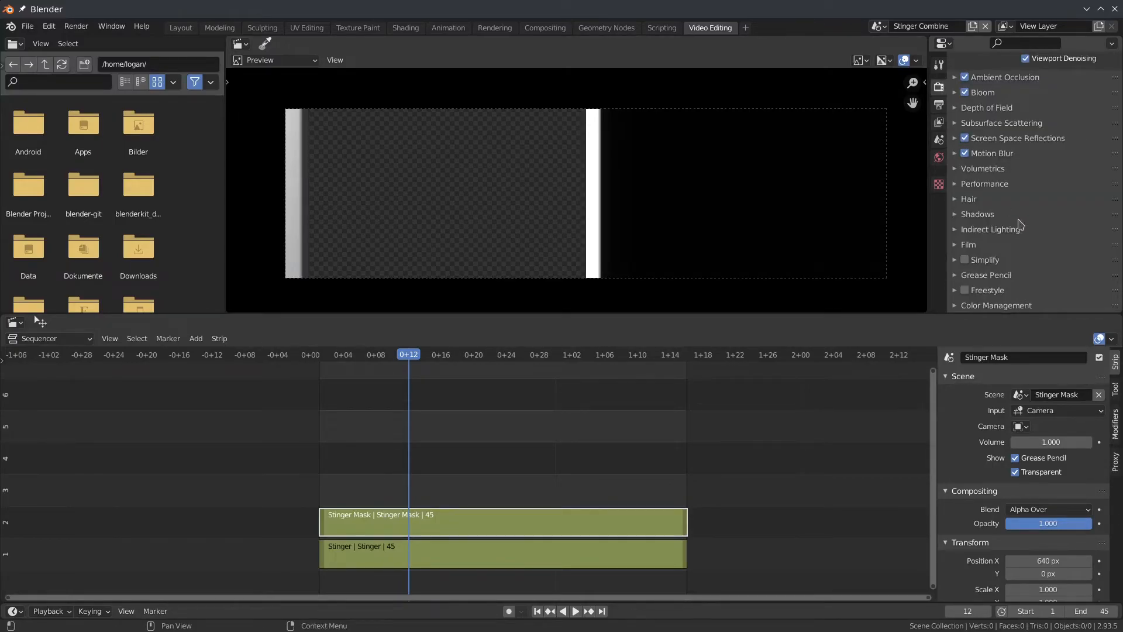
click(977, 244)
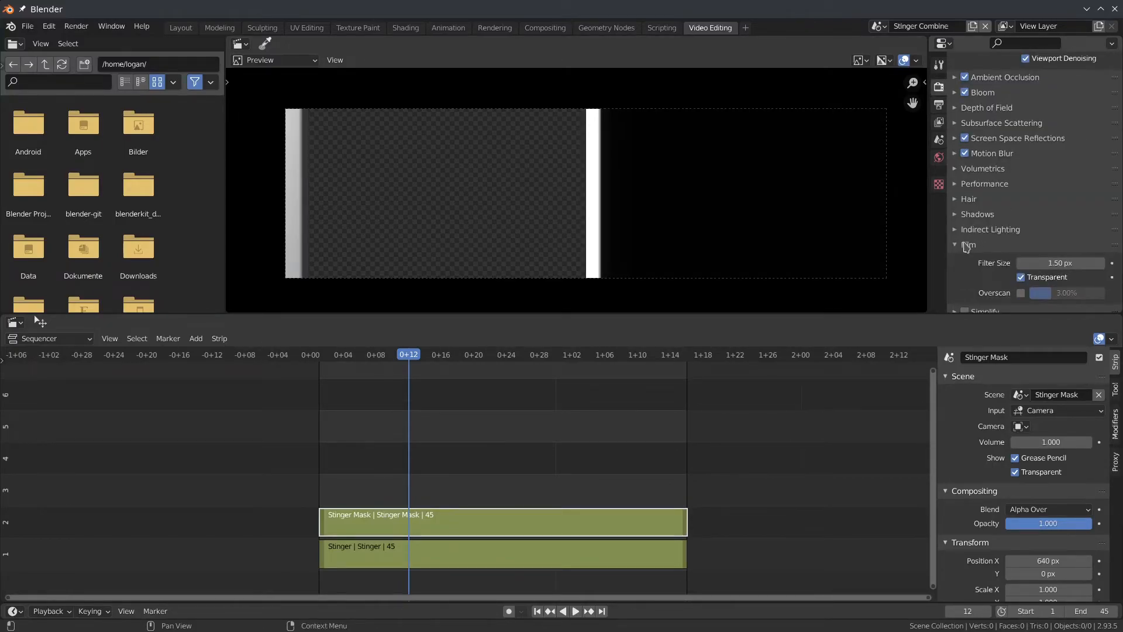
Set the output file format to FFmpeg Video with a WebM container.
click(939, 104)
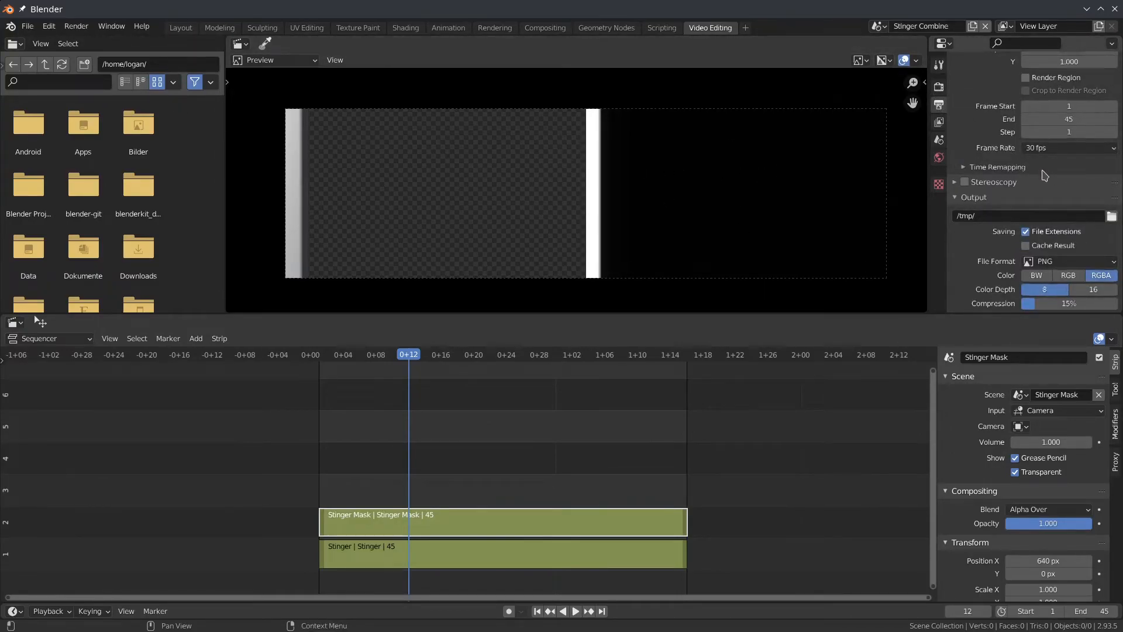
scroll(1045, 176, down, 3)
click(1062, 200)
click(1076, 267)
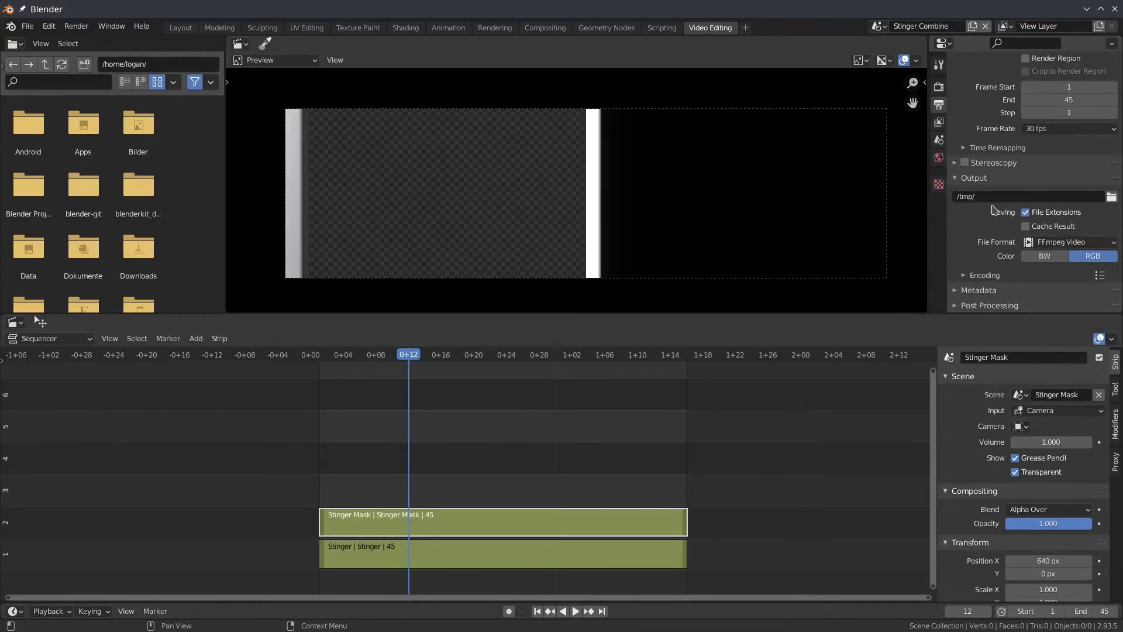
click(977, 279)
scroll(989, 275, down, 5)
click(1041, 177)
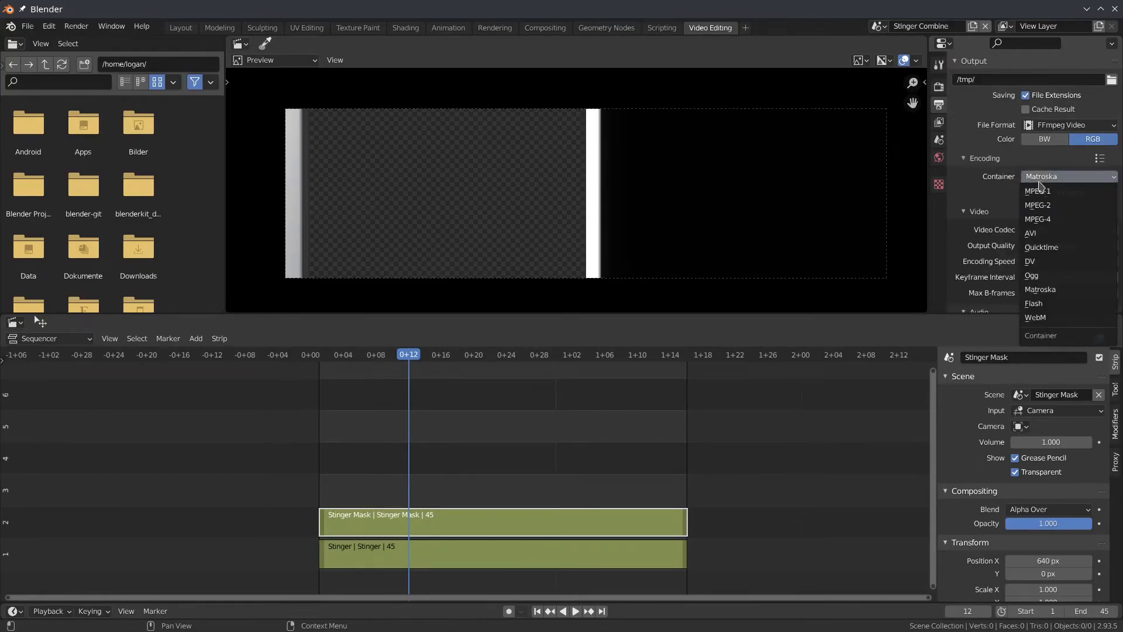
click(1060, 318)
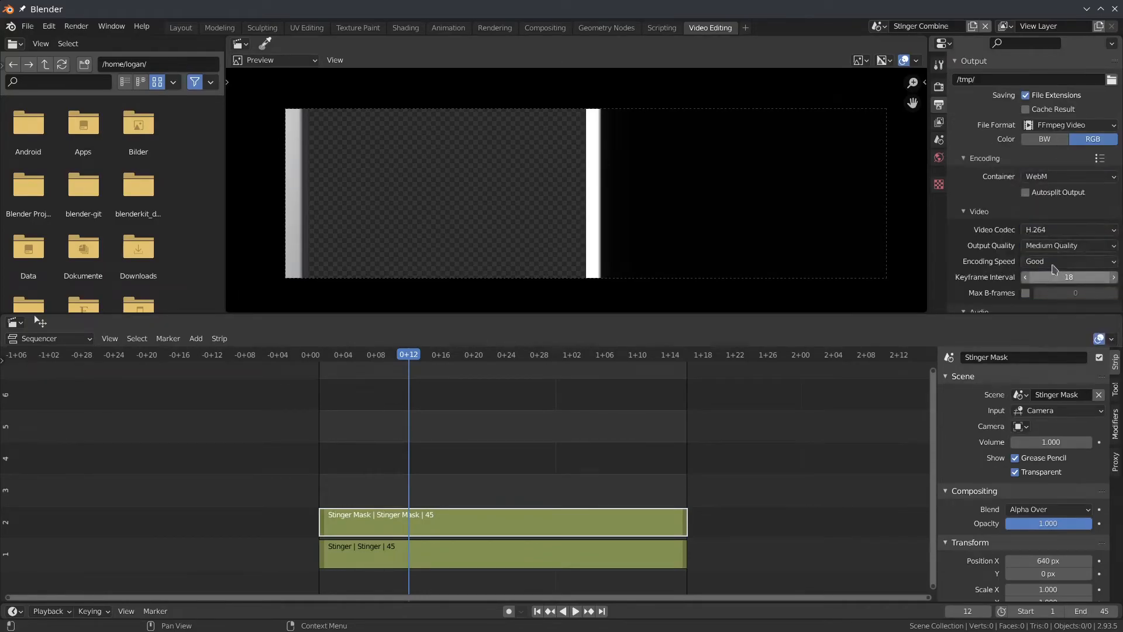
Configure the video encoding with the WEBM / VP9 codec, RGBA color, High Quality output and Slowest encoding speed.
click(1056, 230)
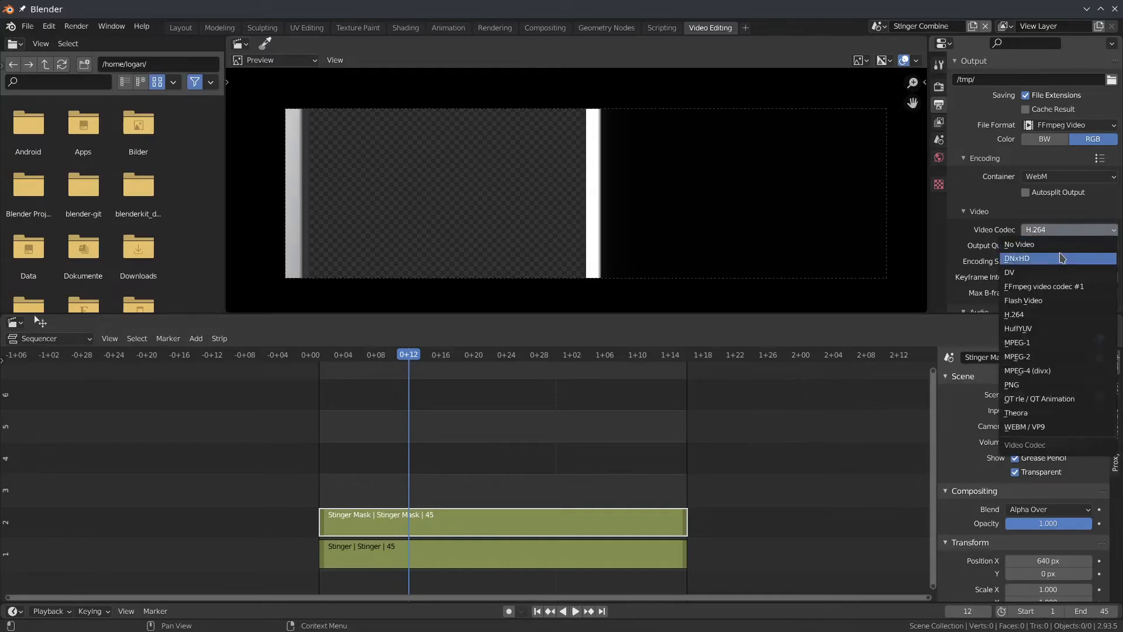
click(1060, 427)
click(1100, 140)
click(1052, 247)
click(1047, 302)
click(1054, 261)
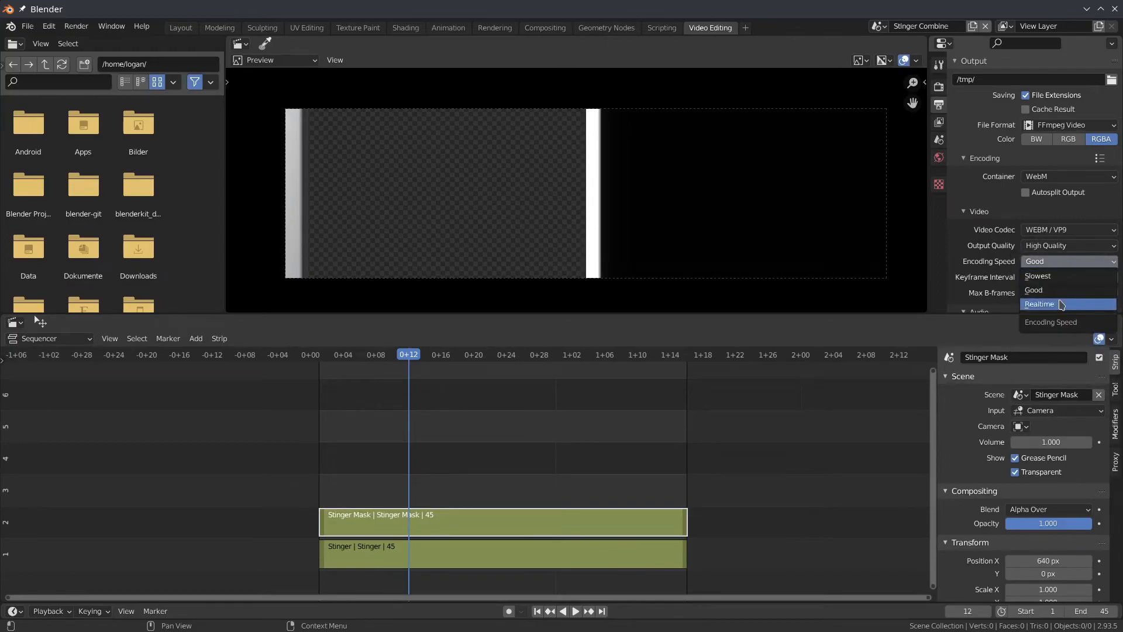
click(1056, 281)
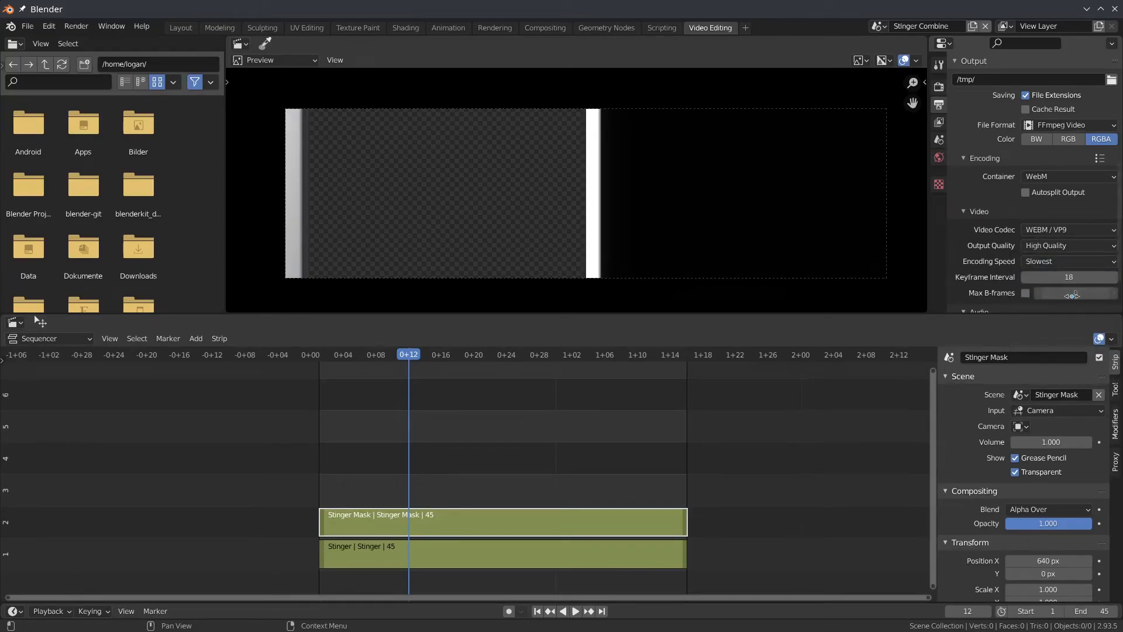
Render the combined sequence as an animation and close the render window when it is done.
click(75, 28)
click(108, 53)
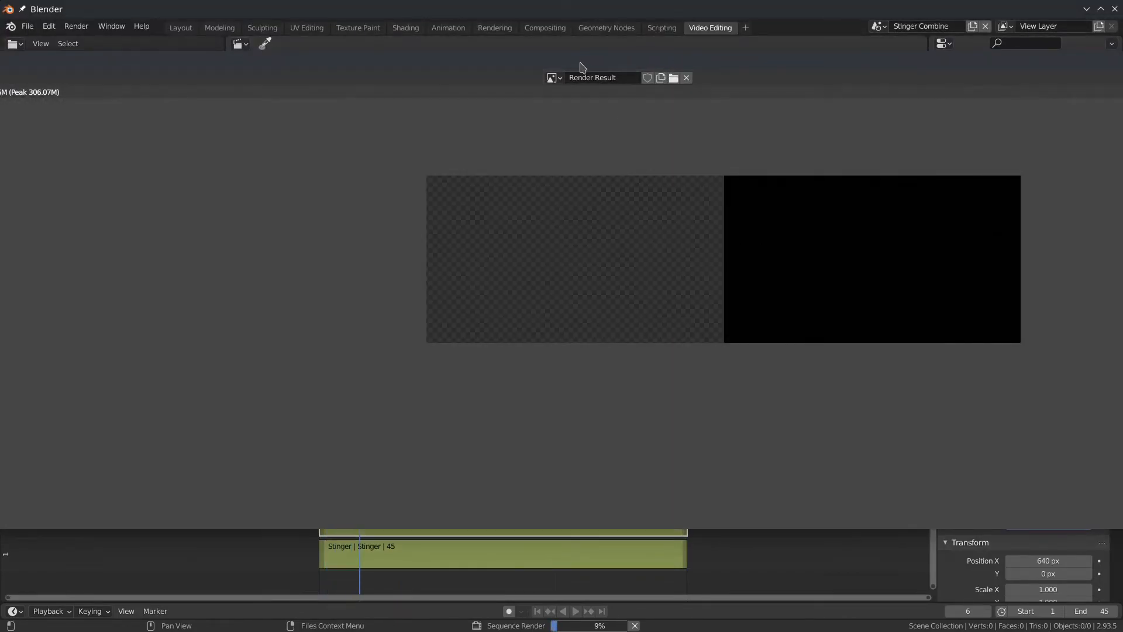
drag(581, 68, 438, 106)
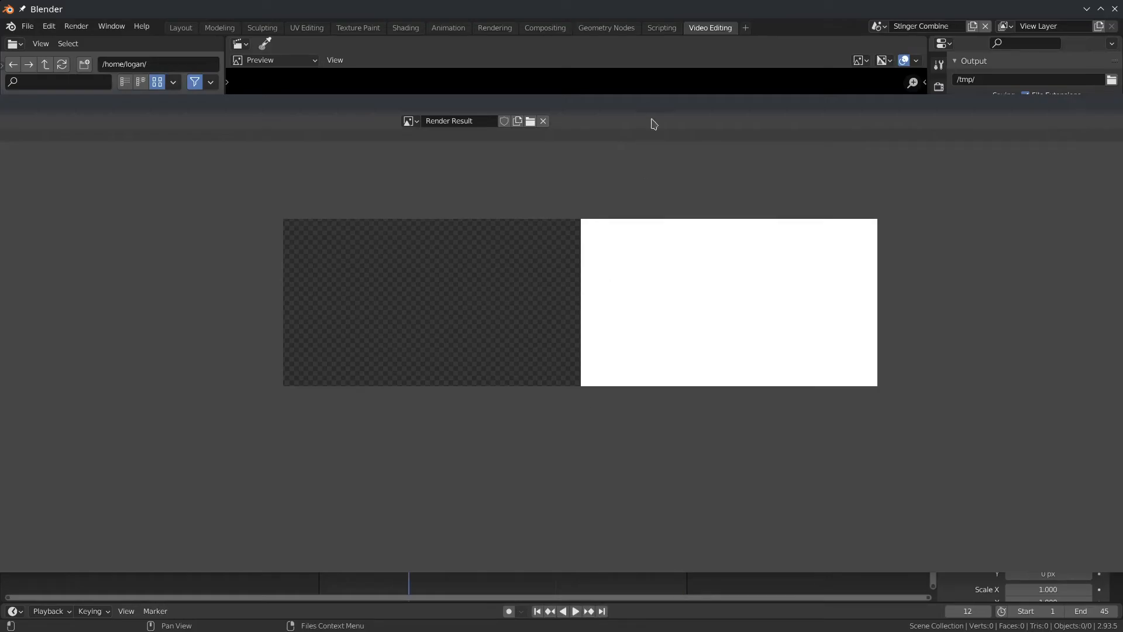
key(Escape)
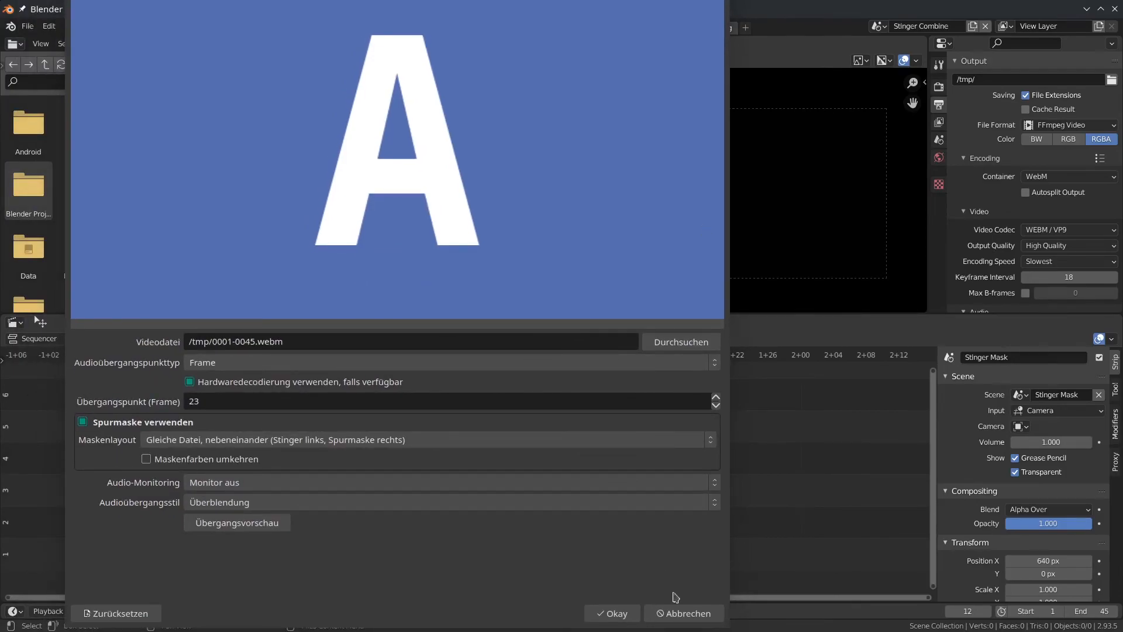
In OBS, resize and reposition the Stinger Simple properties dialog so its preview and settings fit on screen.
mouse_move(397, 175)
alt+mouse_down()
mouse_move(366, 152)
mouse_move(364, 125)
mouse_move(425, 152)
mouse_move(402, 159)
alt+mouse_up()
drag(70, 0, 138, 109)
drag(261, 112, 205, 89)
drag(355, 375, 385, 471)
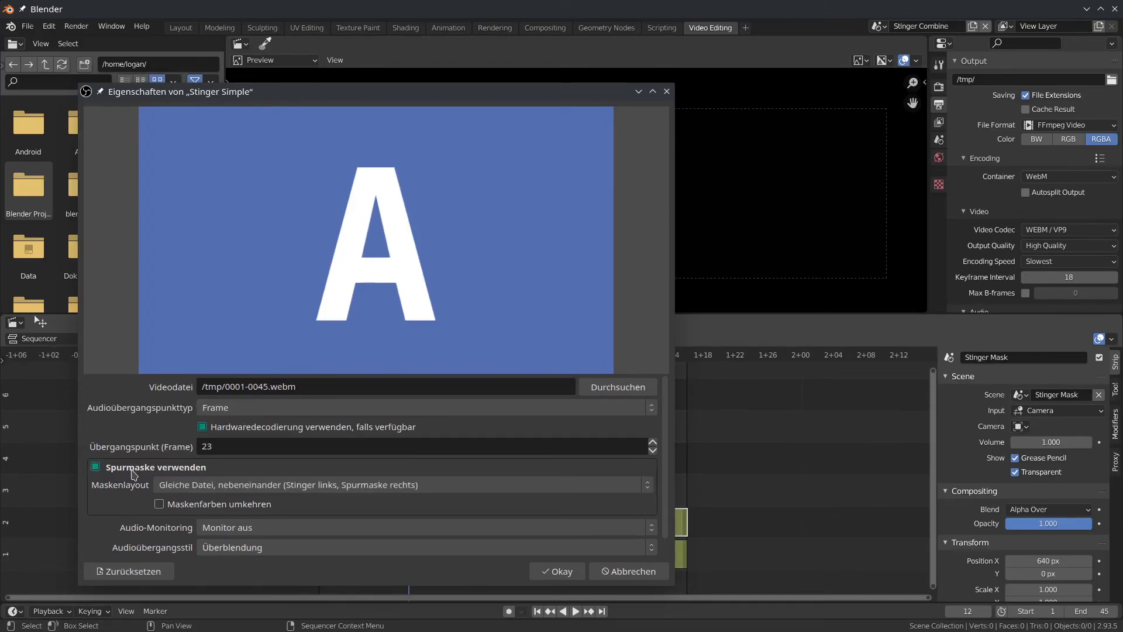
Choose Frame as the transition point type and the same-file, side-by-side mask layout with stinger on the left and mask on the right.
click(240, 410)
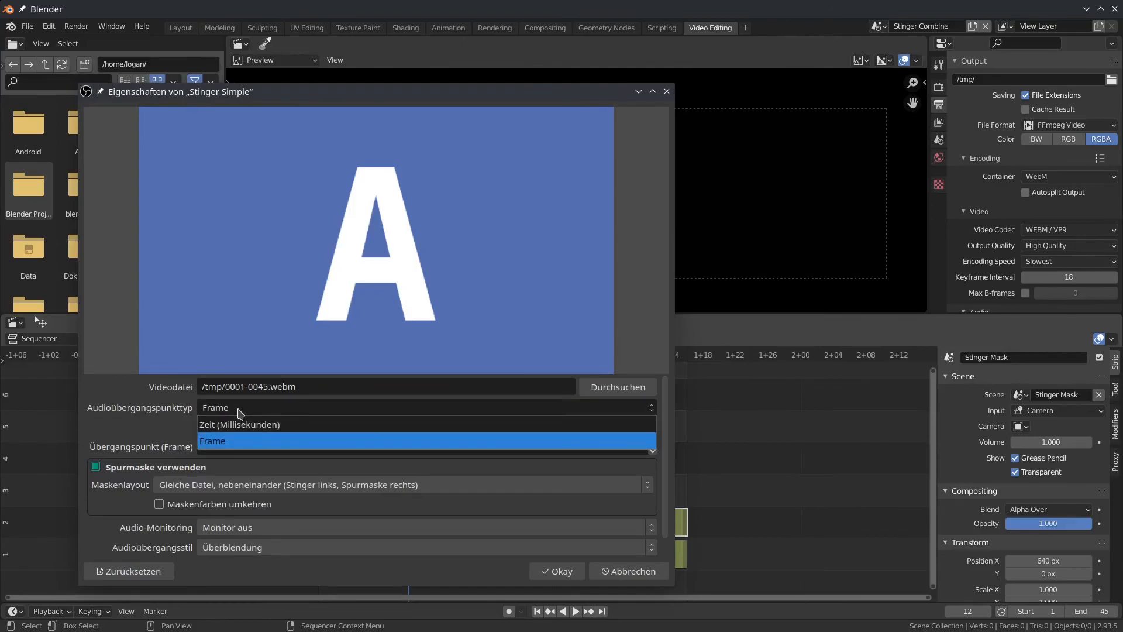
click(237, 434)
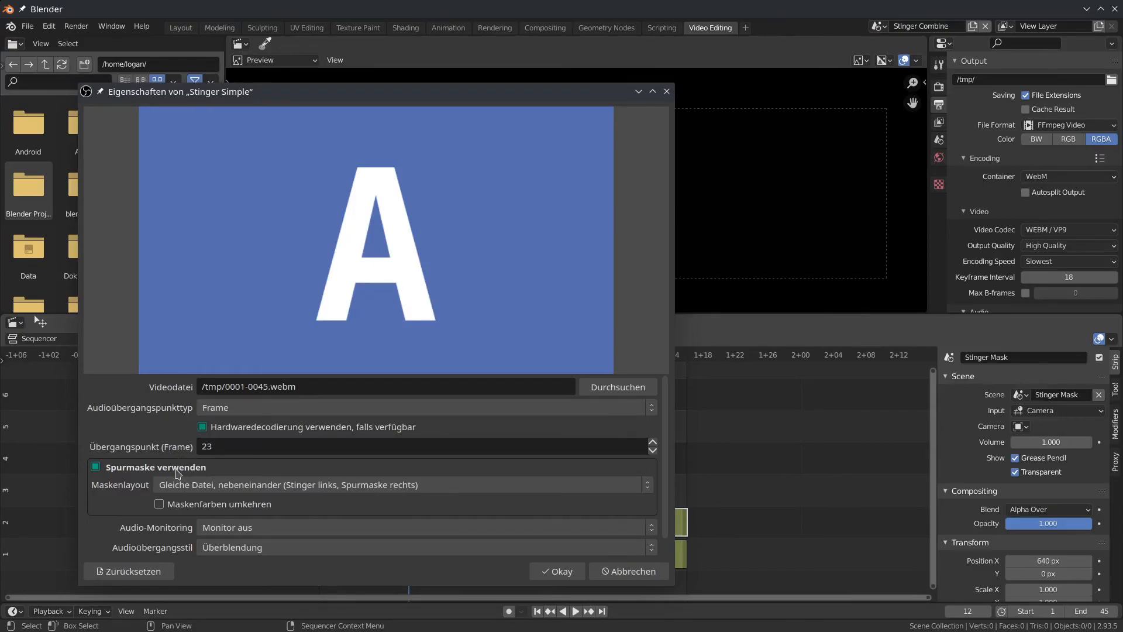
click(213, 484)
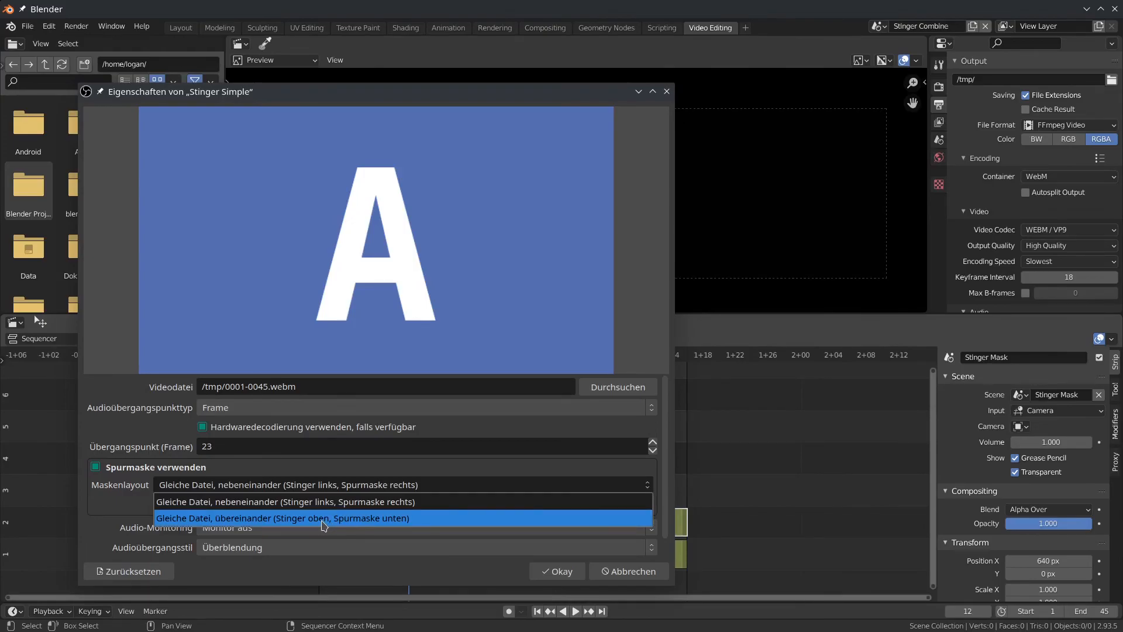
click(229, 502)
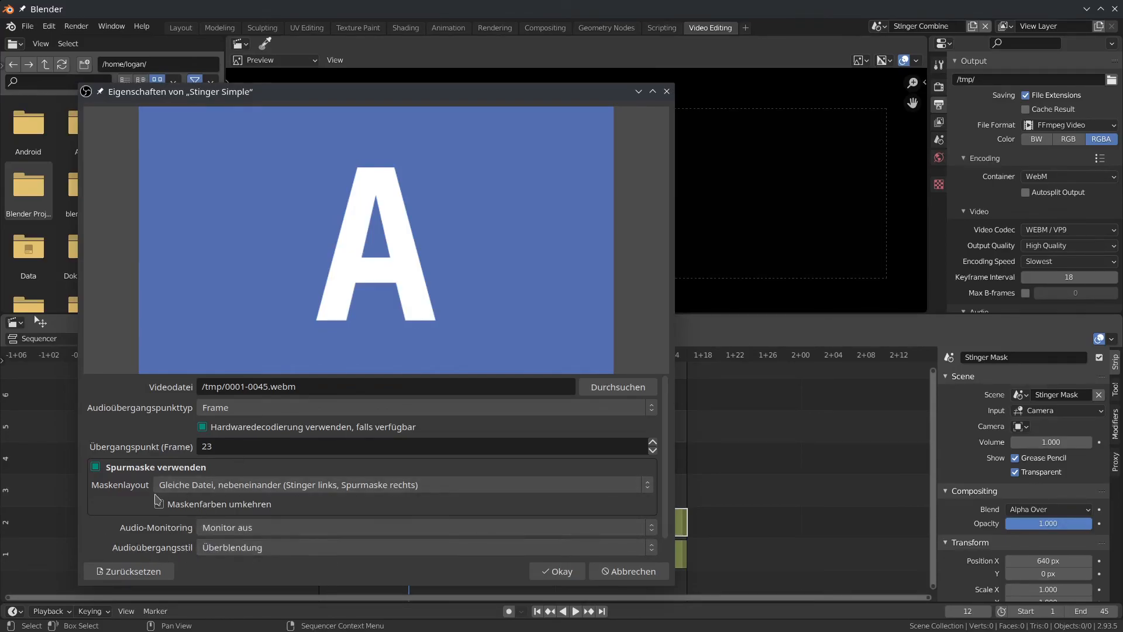
Preview the stinger transition several times between scenes A and B and accept the transition properties.
scroll(157, 500, down, 1)
click(241, 550)
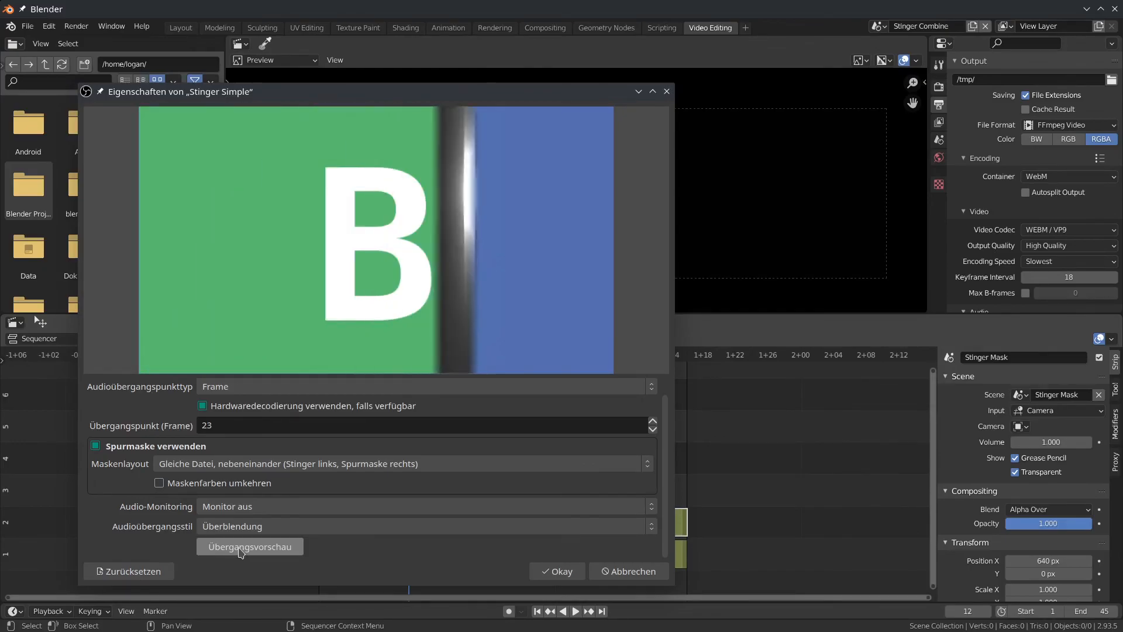
click(240, 547)
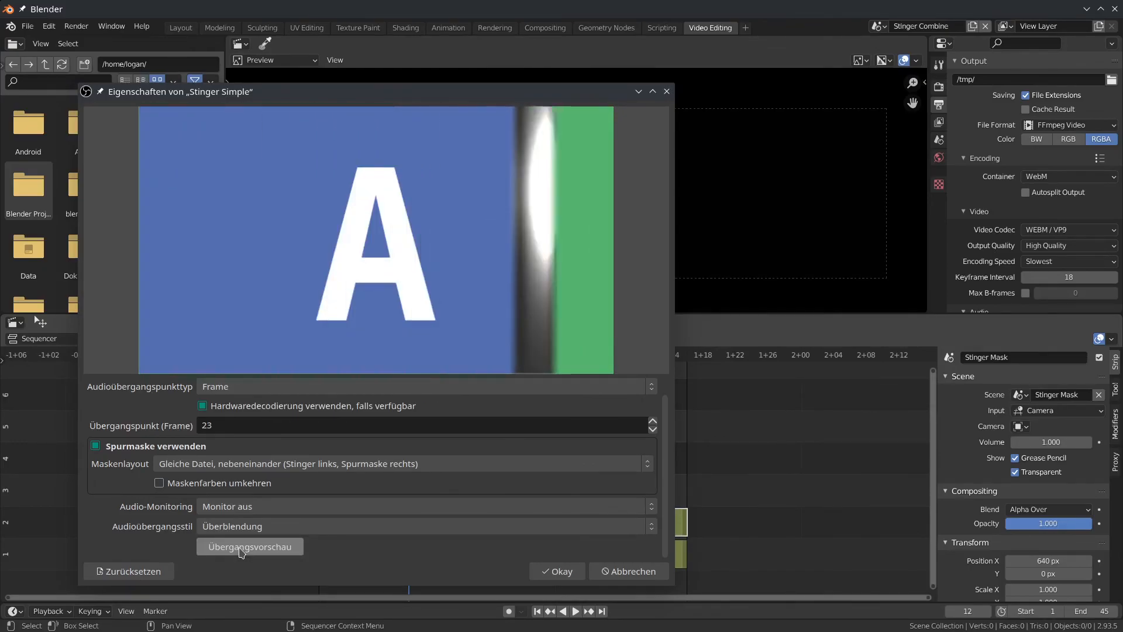
click(244, 548)
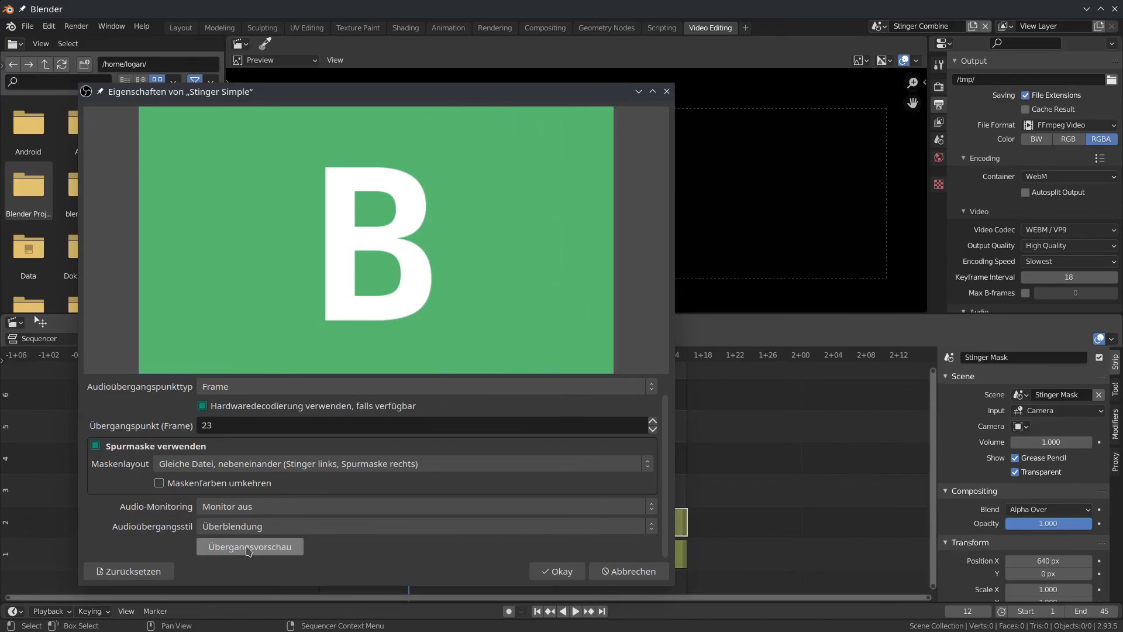
click(249, 548)
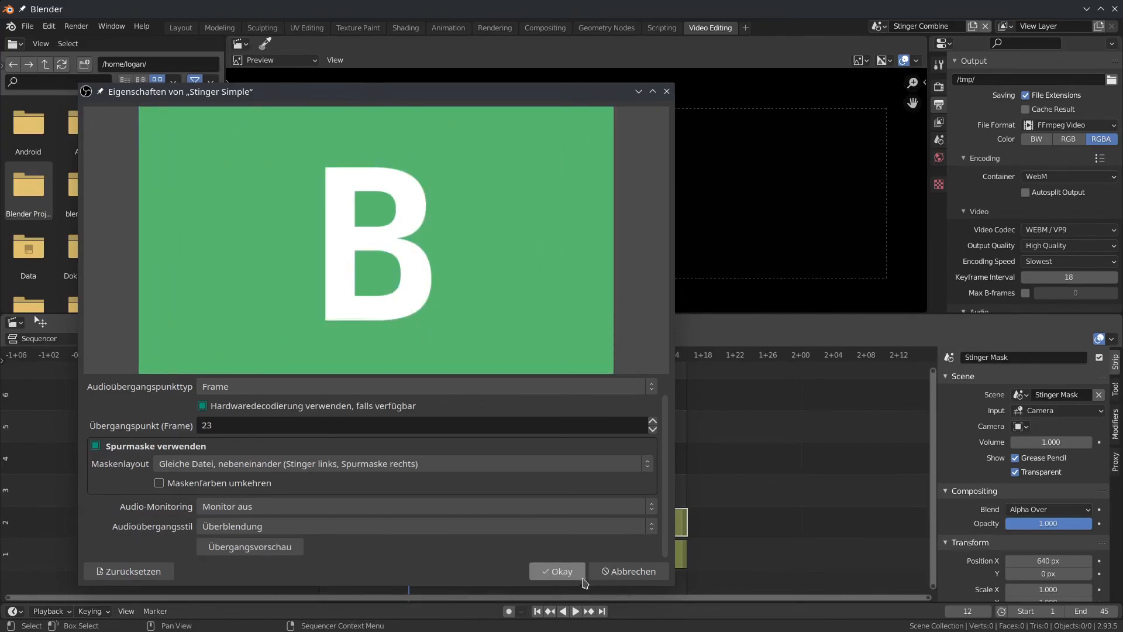
click(574, 576)
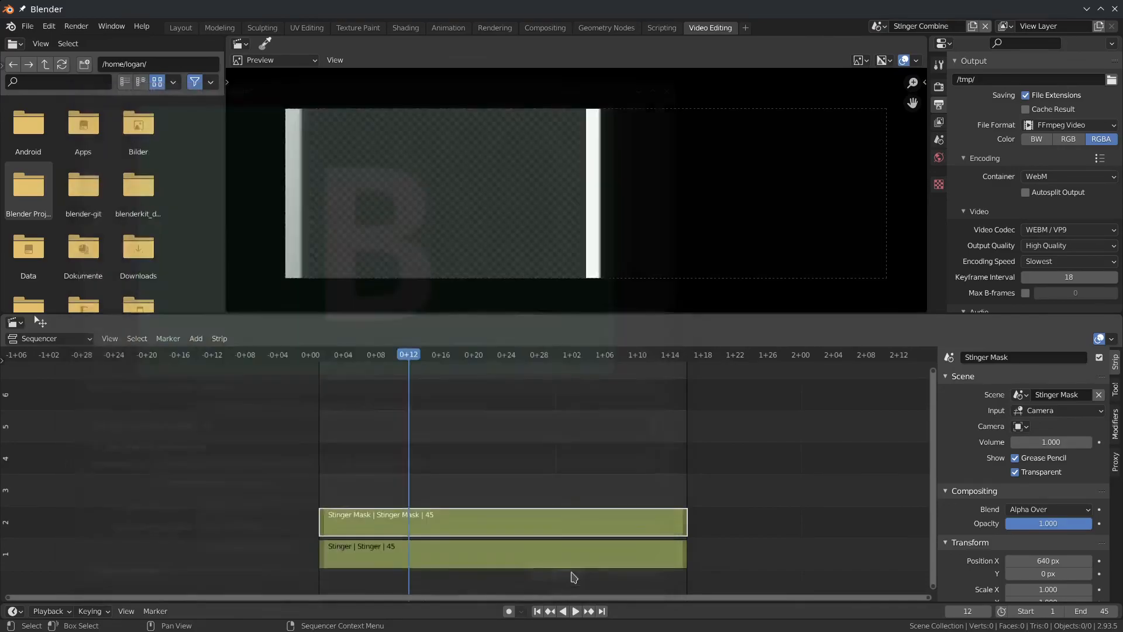